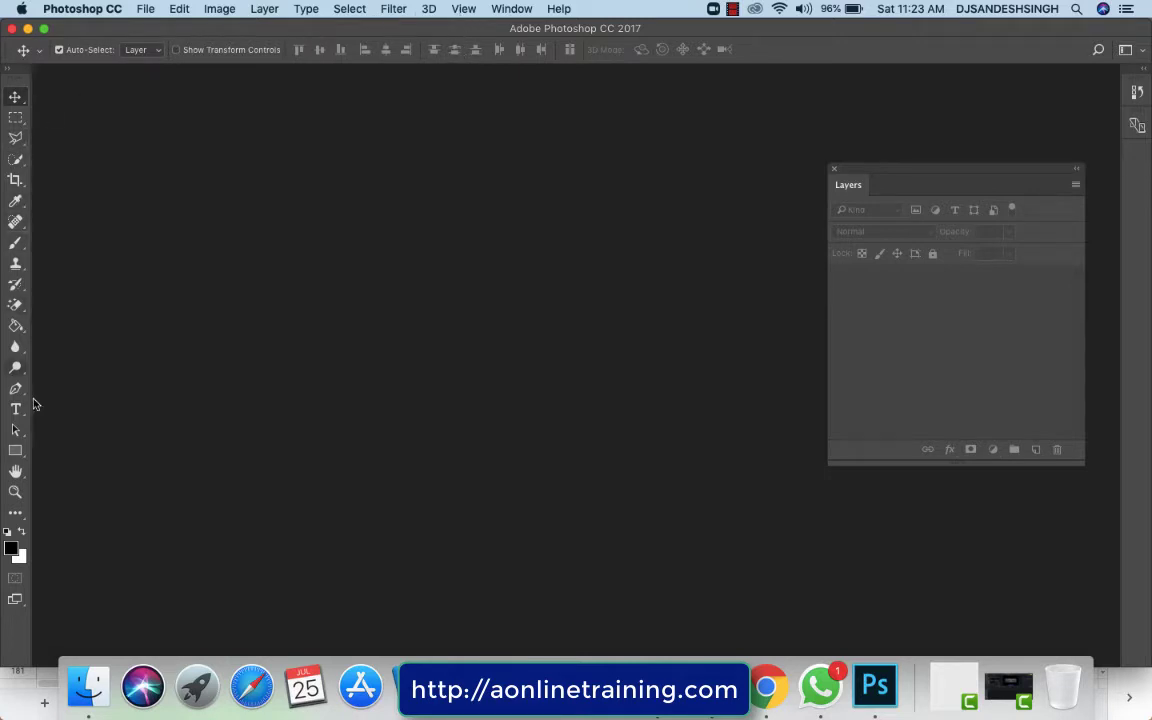
left_click_drag(914, 176, 920, 150)
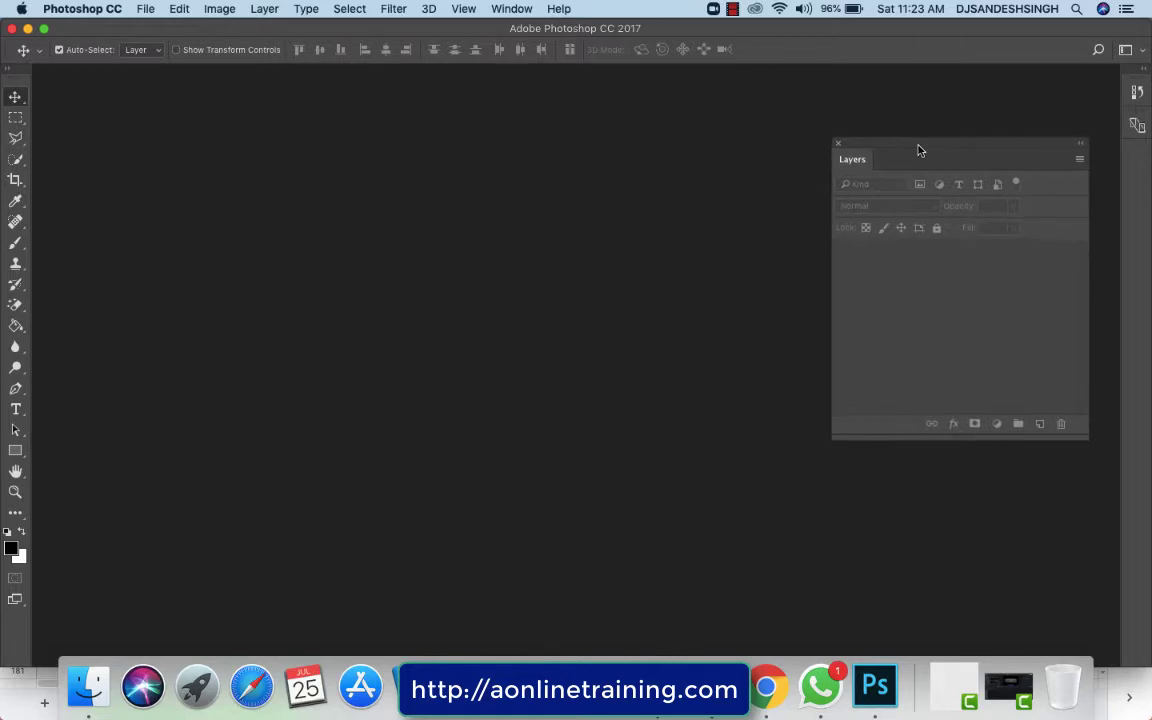
left_click(511, 9)
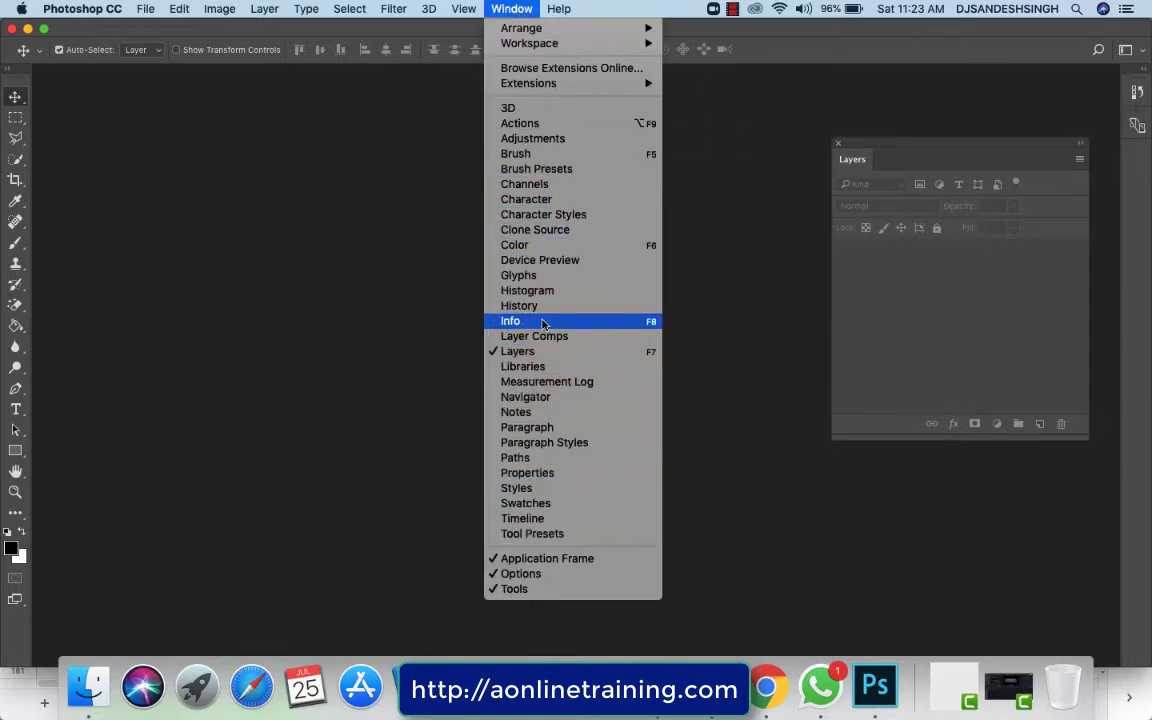
left_click(298, 195)
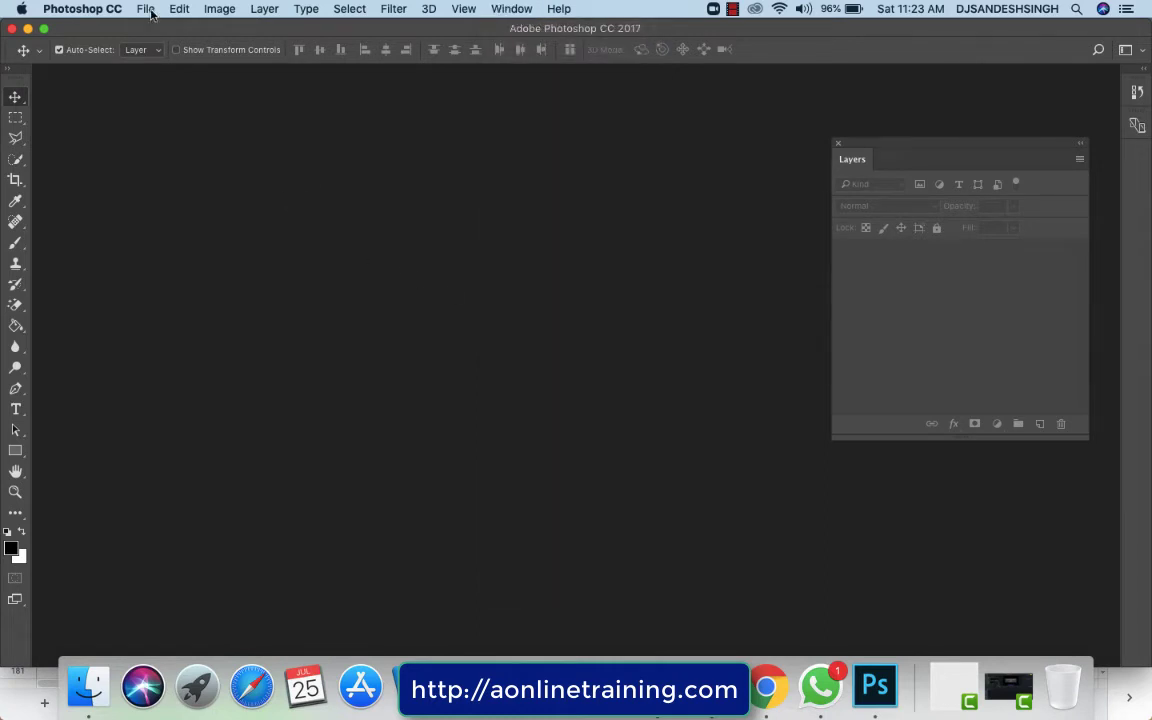
Step: Open the 2019-Women-Fashion JPG photo of the model in the pink dress
left_click(147, 9)
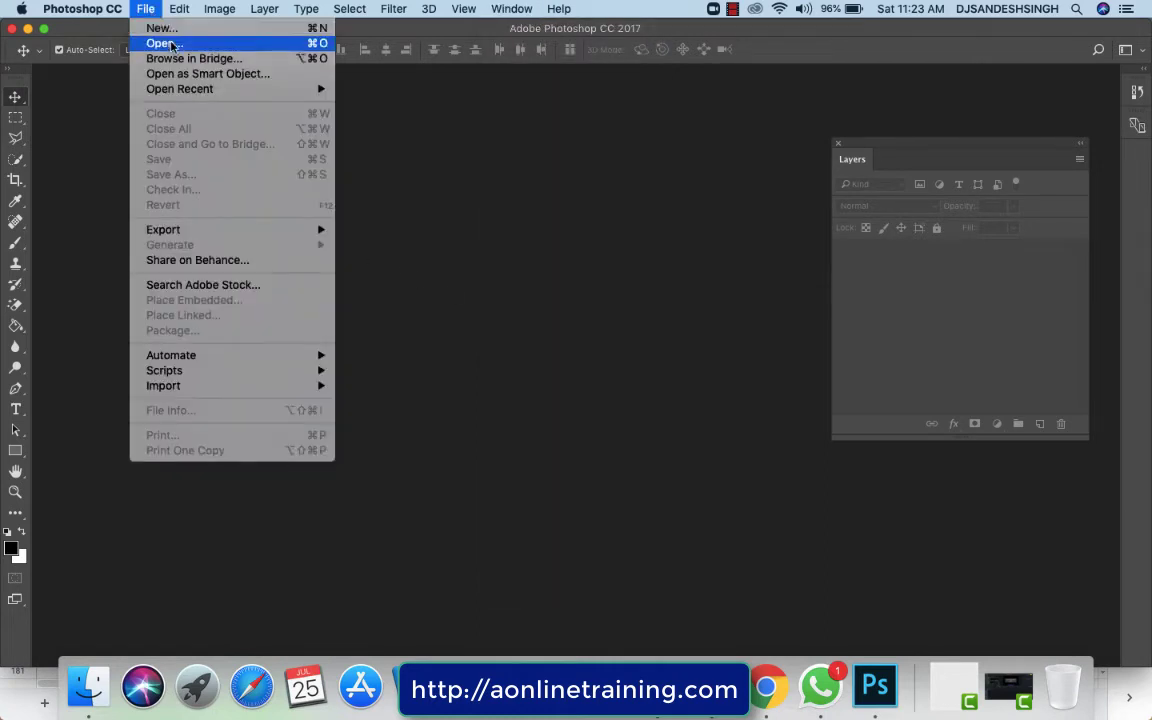
left_click(170, 44)
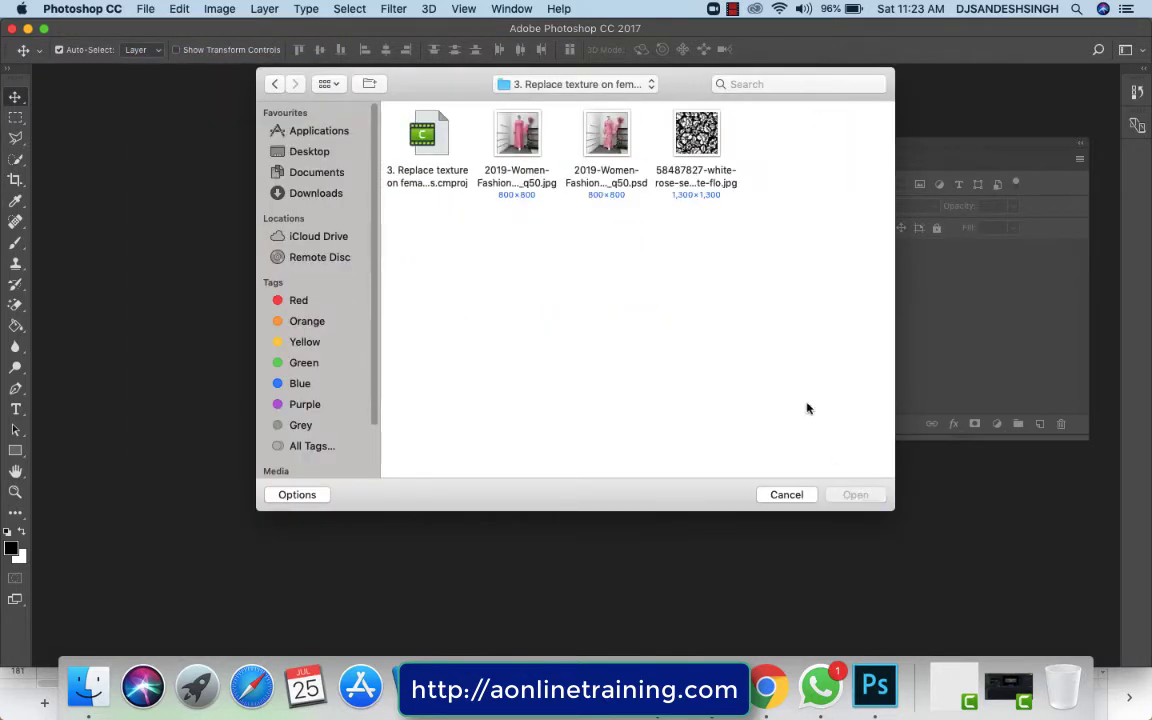
left_click(516, 145)
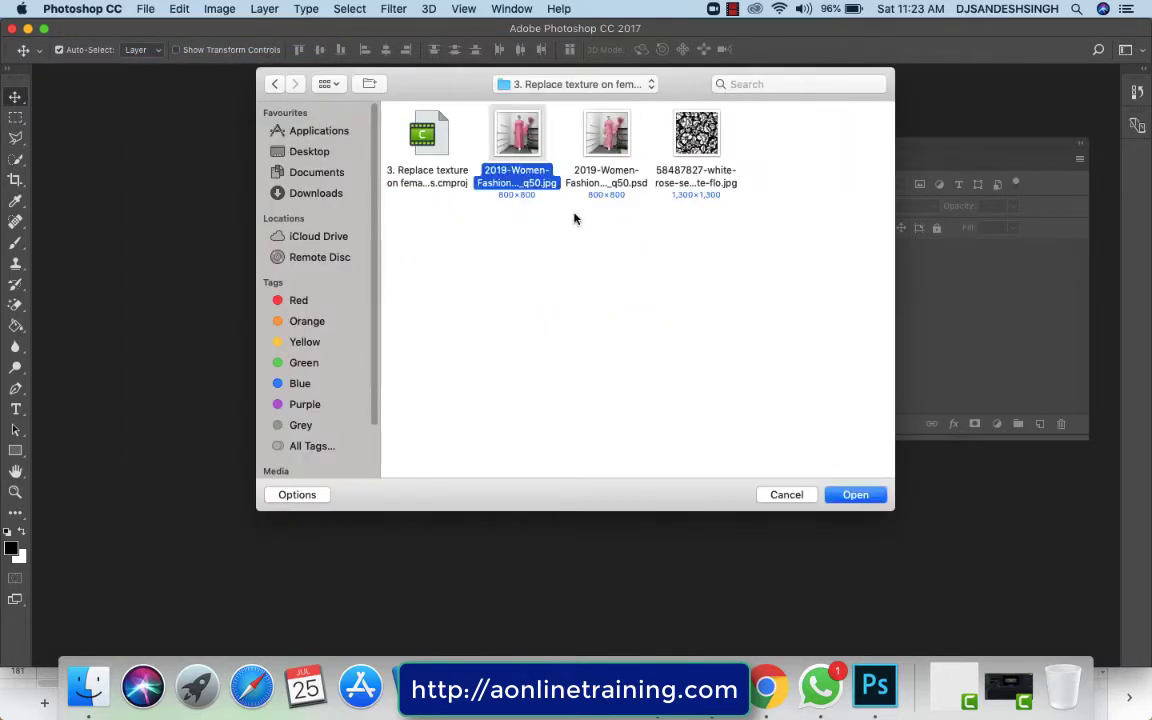
left_click(855, 496)
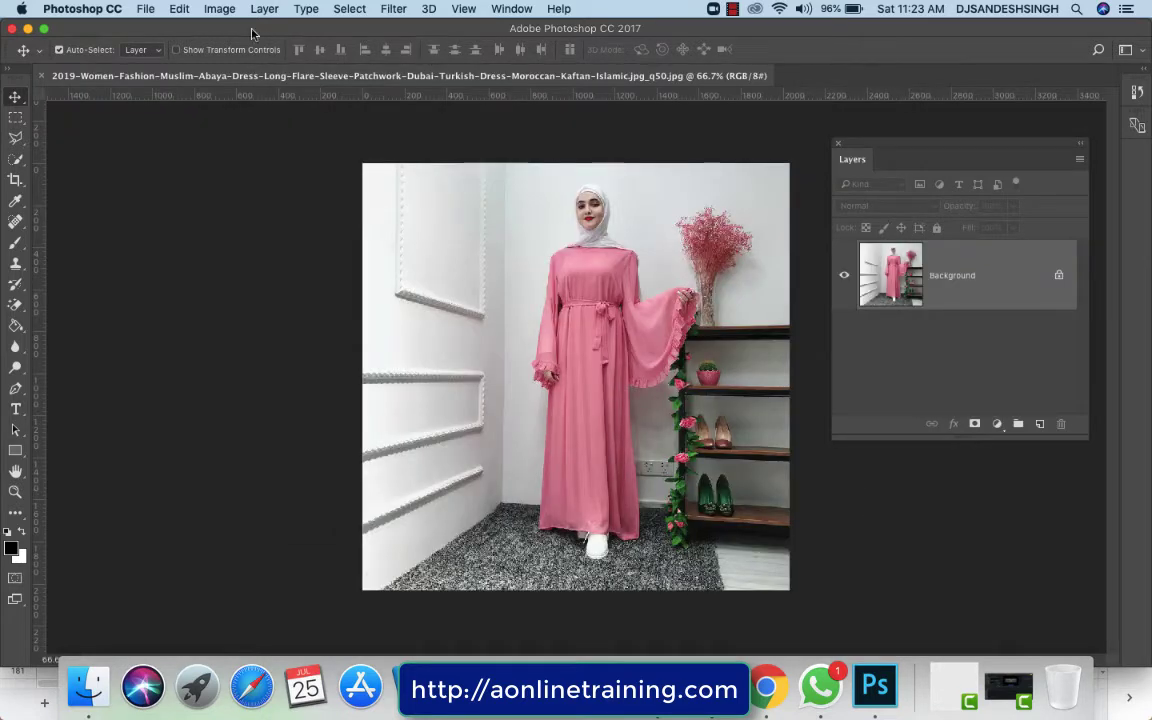
left_click(145, 9)
left_click(147, 43)
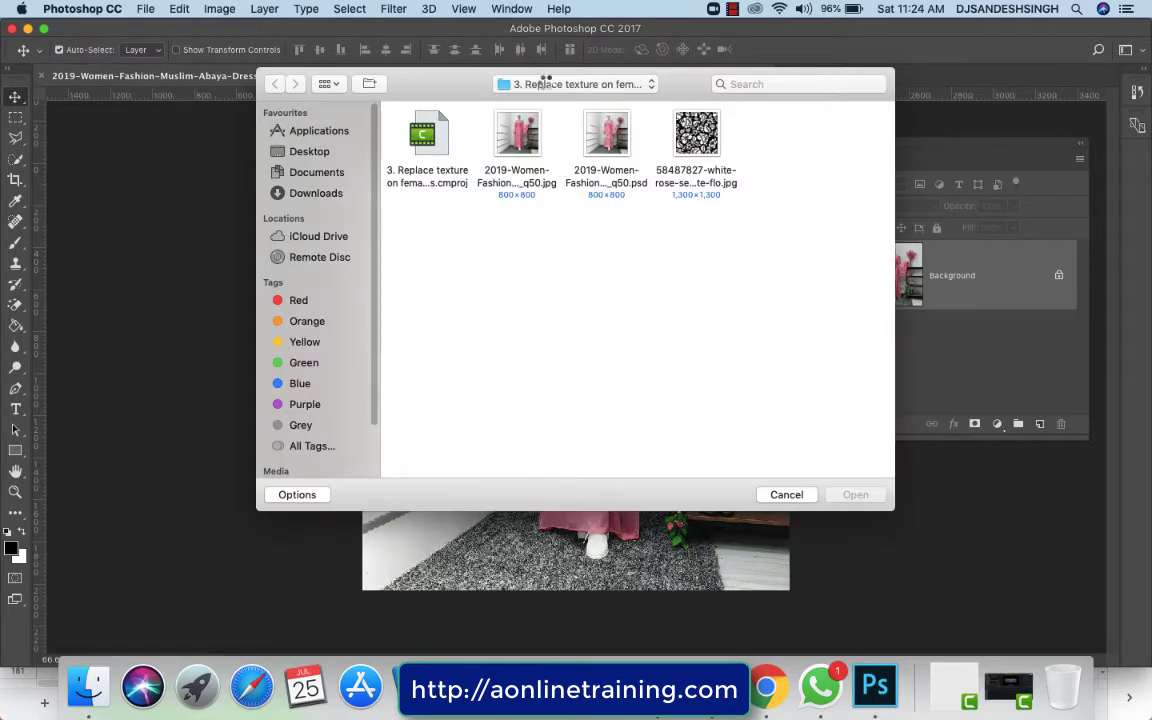
left_click(546, 85)
left_click(550, 102)
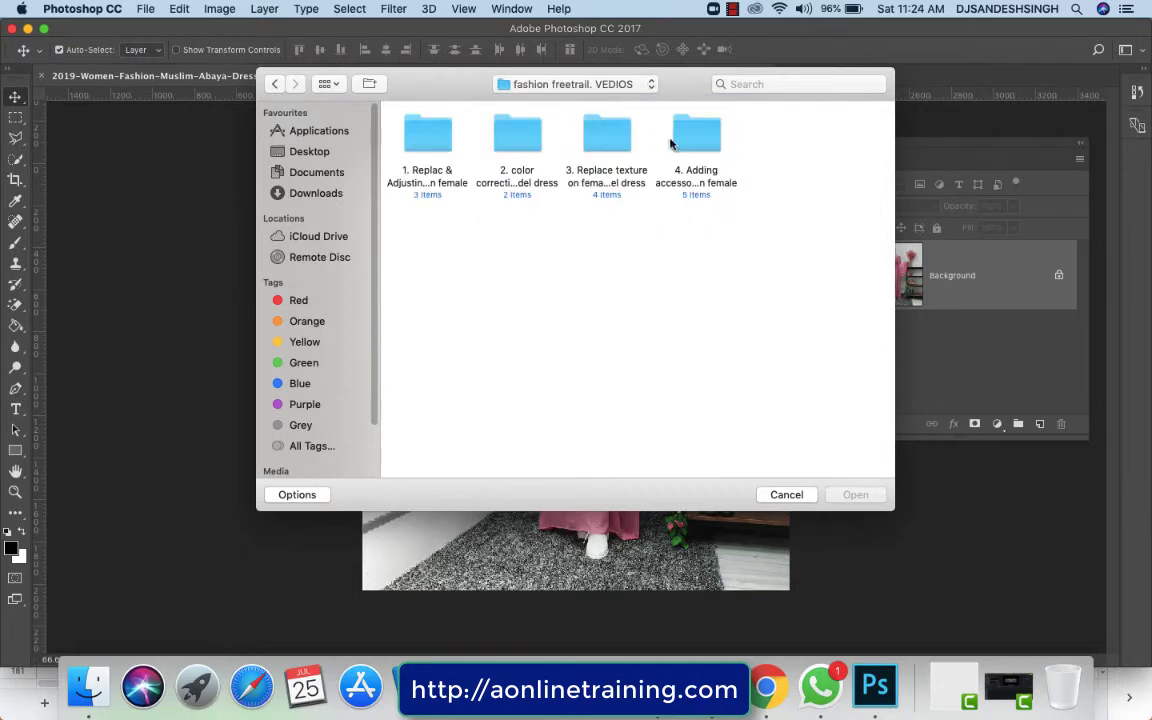
left_click(674, 143)
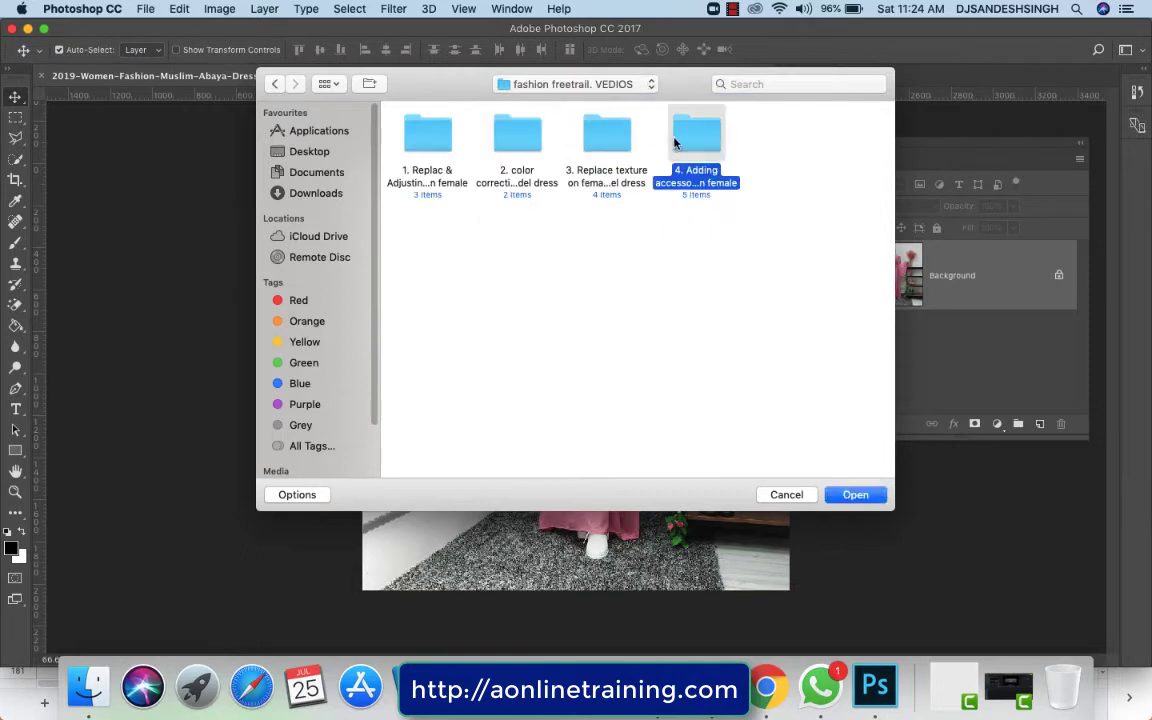
left_click(855, 495)
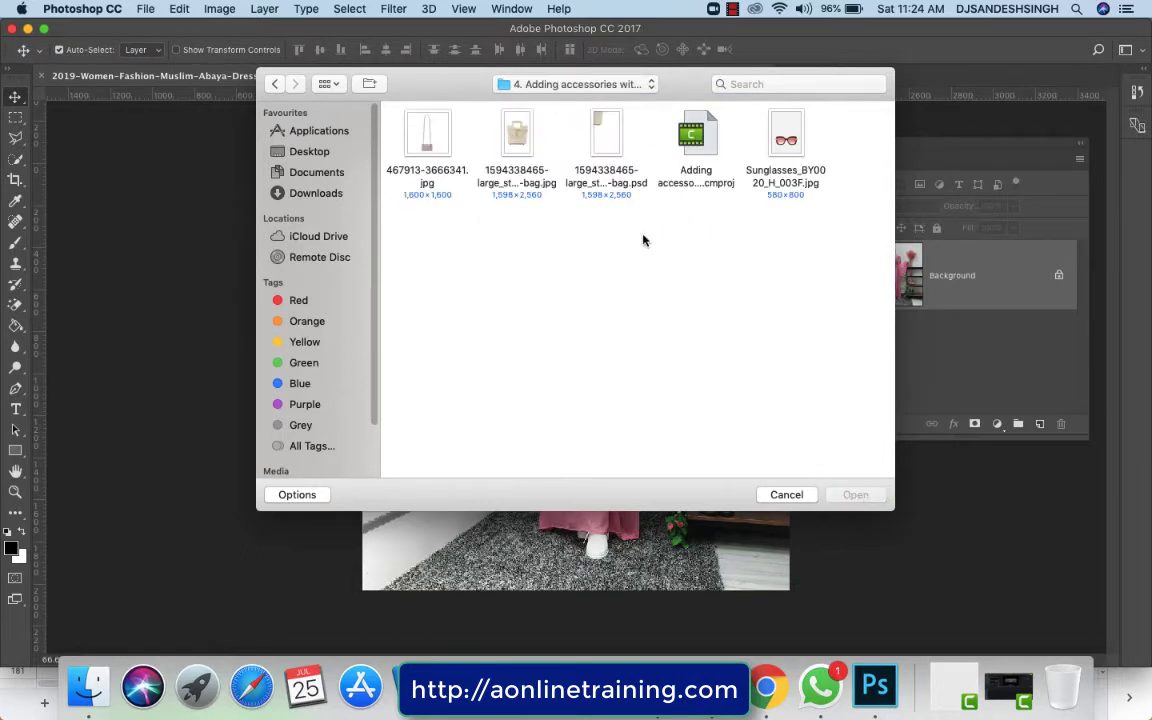
left_click(501, 145)
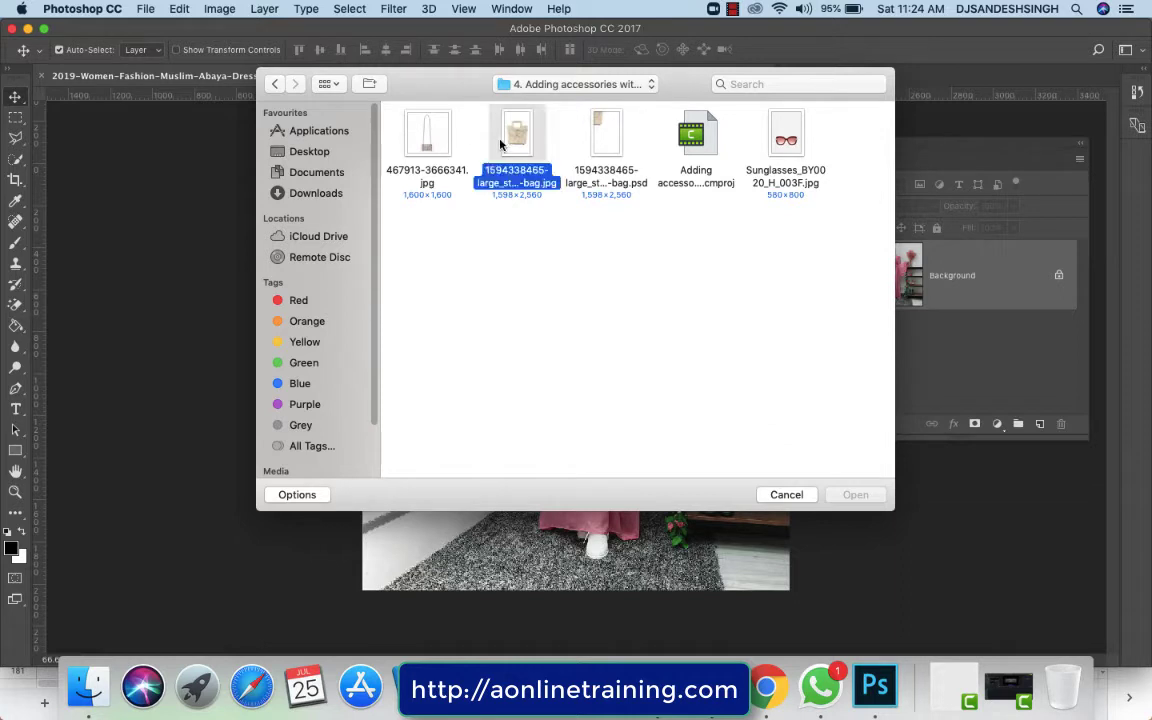
left_click(795, 172, "super")
left_click(848, 500)
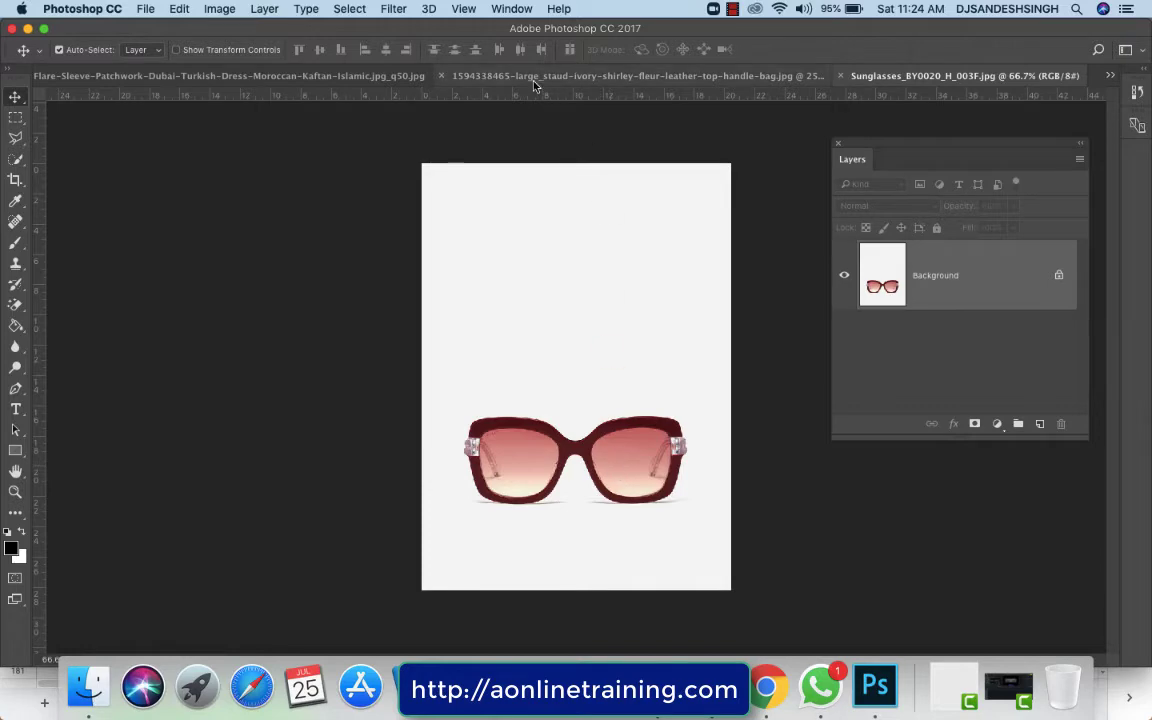
Step: Tile all open documents vertically and move the Layers panel off the sunglasses image
left_click(533, 8)
mouse_move(480, 27)
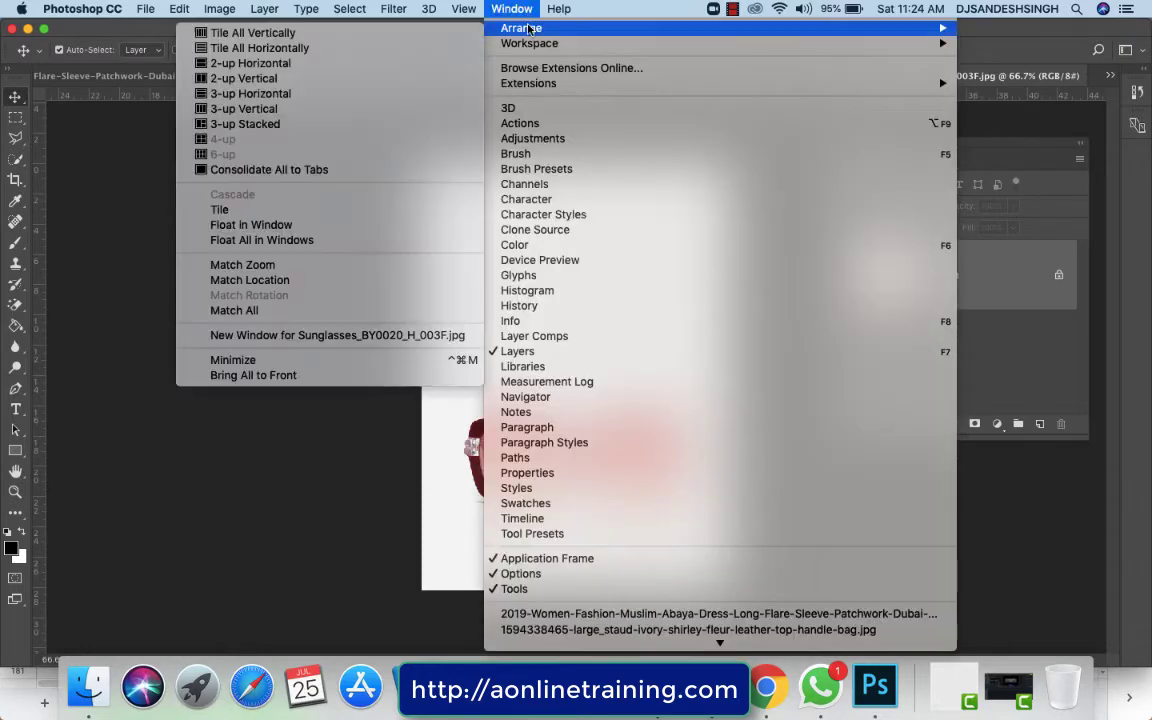
left_click(410, 35)
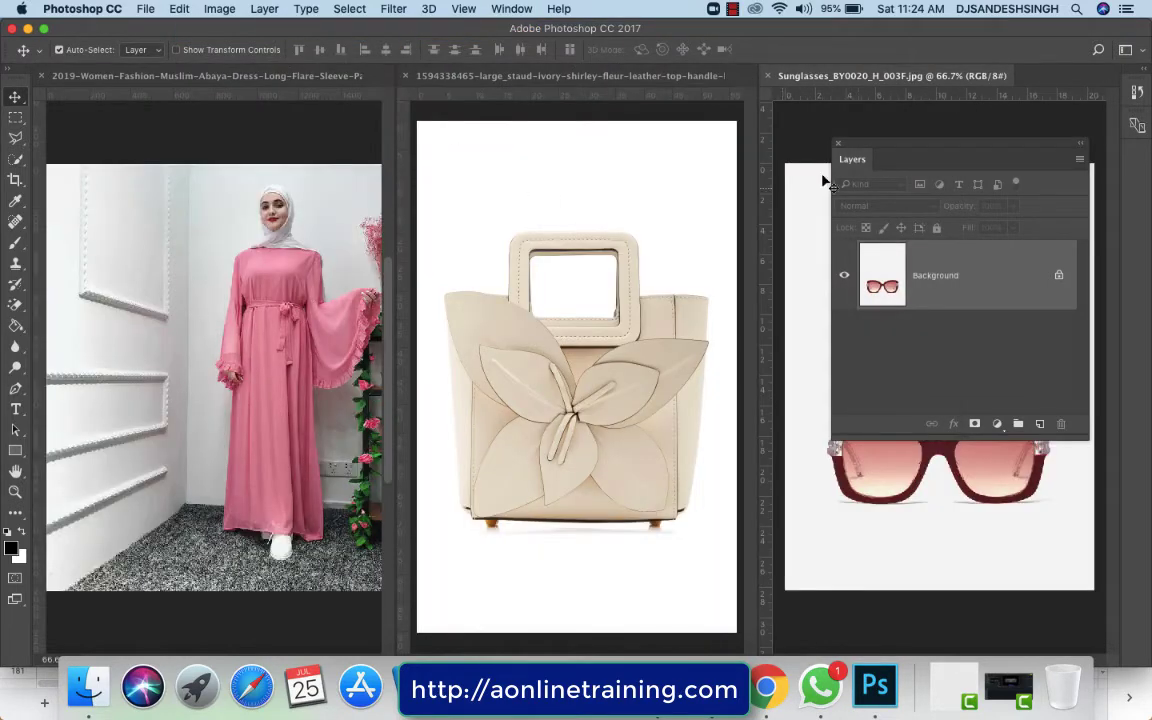
left_click_drag(871, 146, 579, 112)
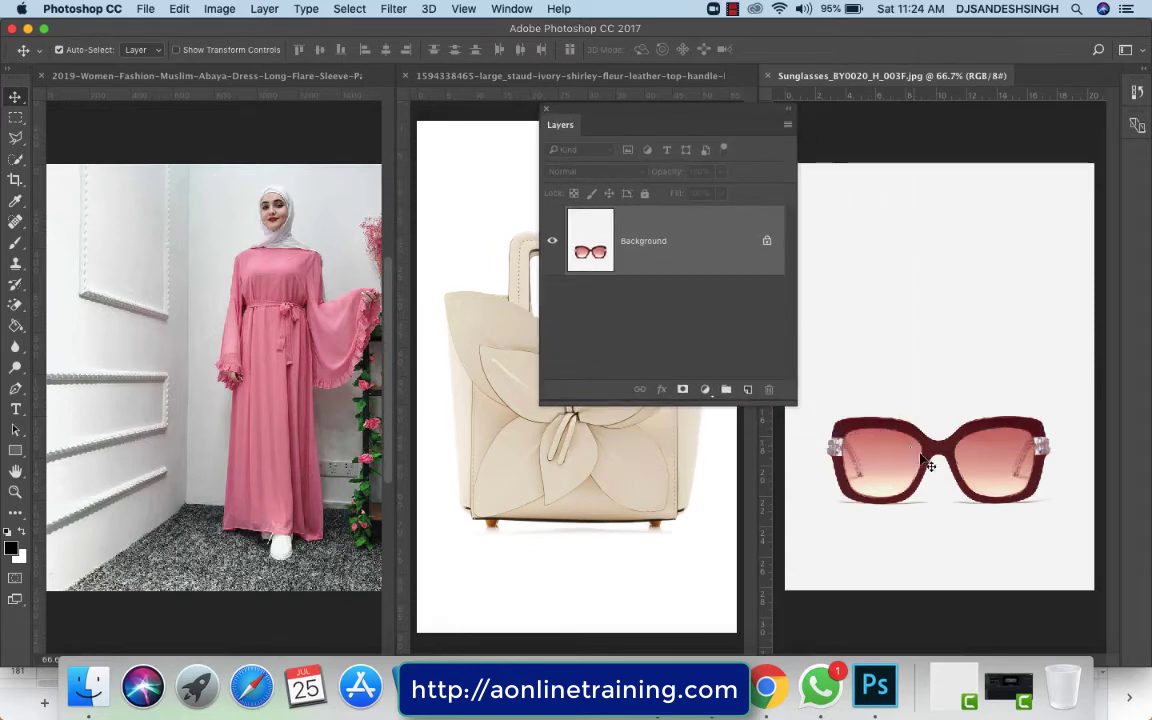
Step: Convert the sunglasses image's Background into a normal layer
left_click_drag(912, 452, 922, 455)
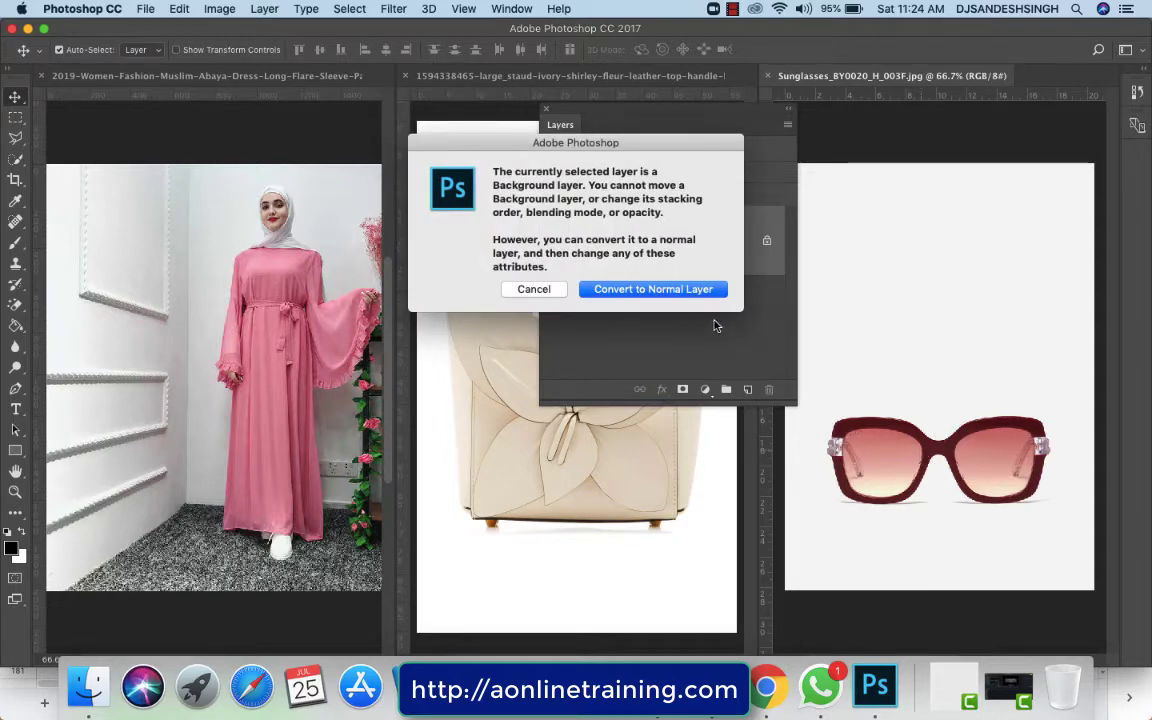
left_click(699, 292)
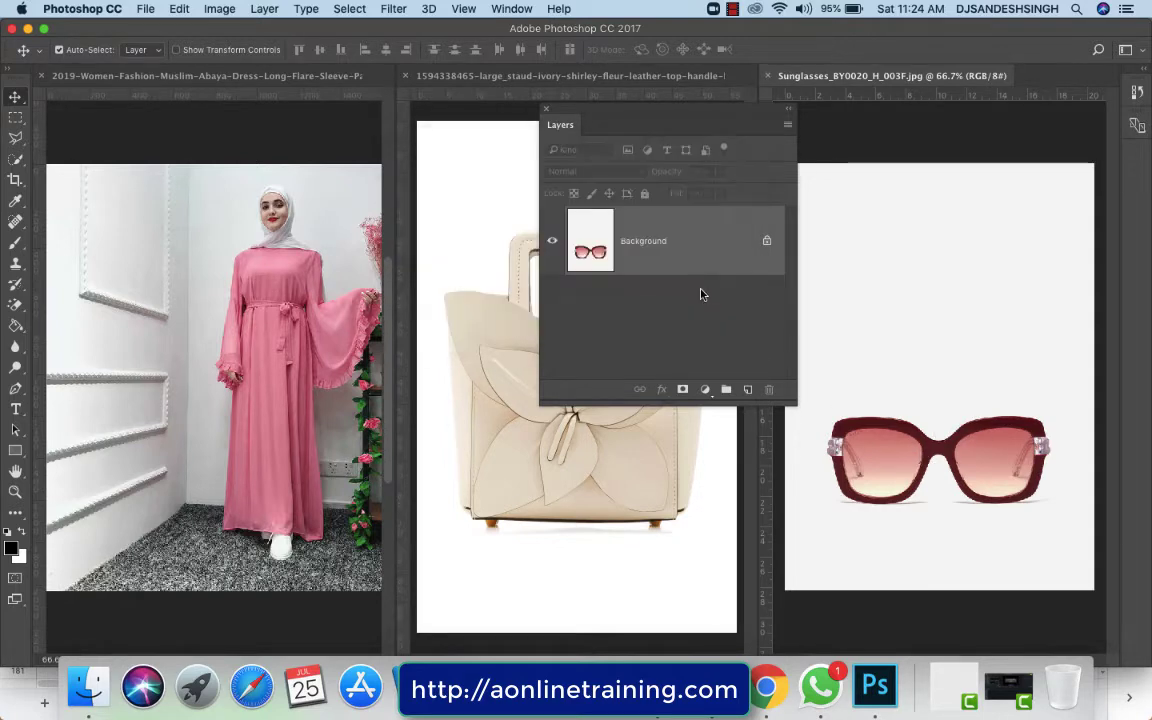
left_click(717, 283)
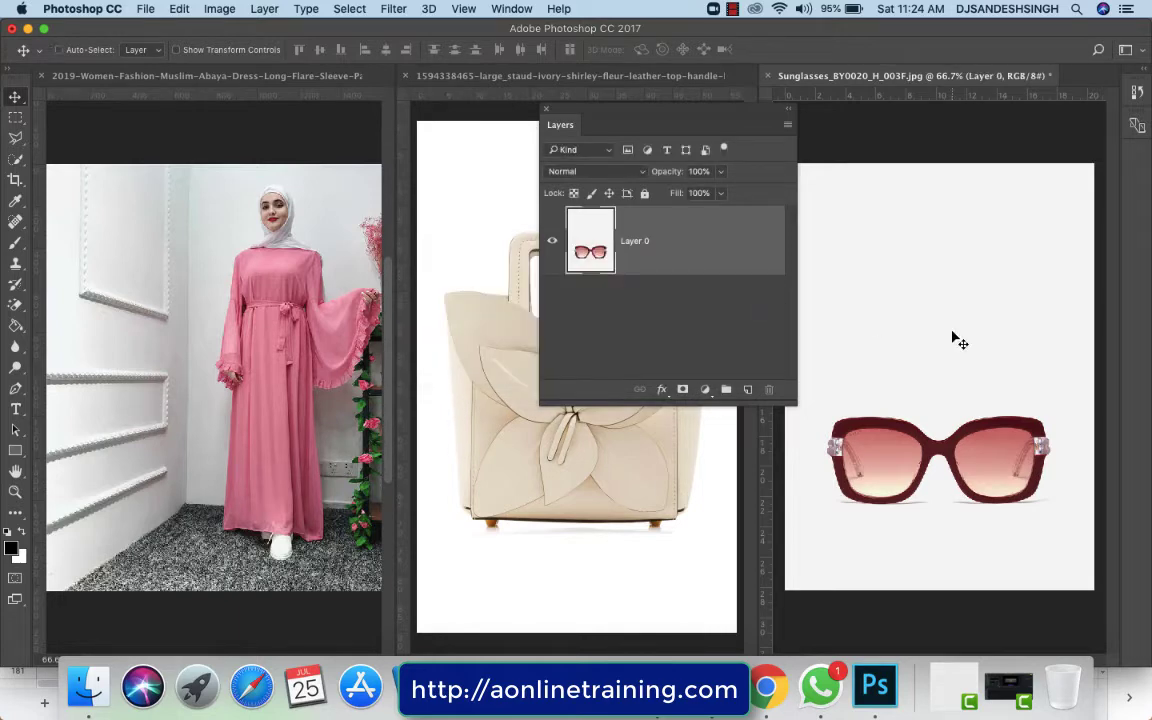
Step: Widen the sunglasses document's pane, view it at 100%, and move the Layers panel clear of the sunglasses
key("super+equal")
key("super+equal")
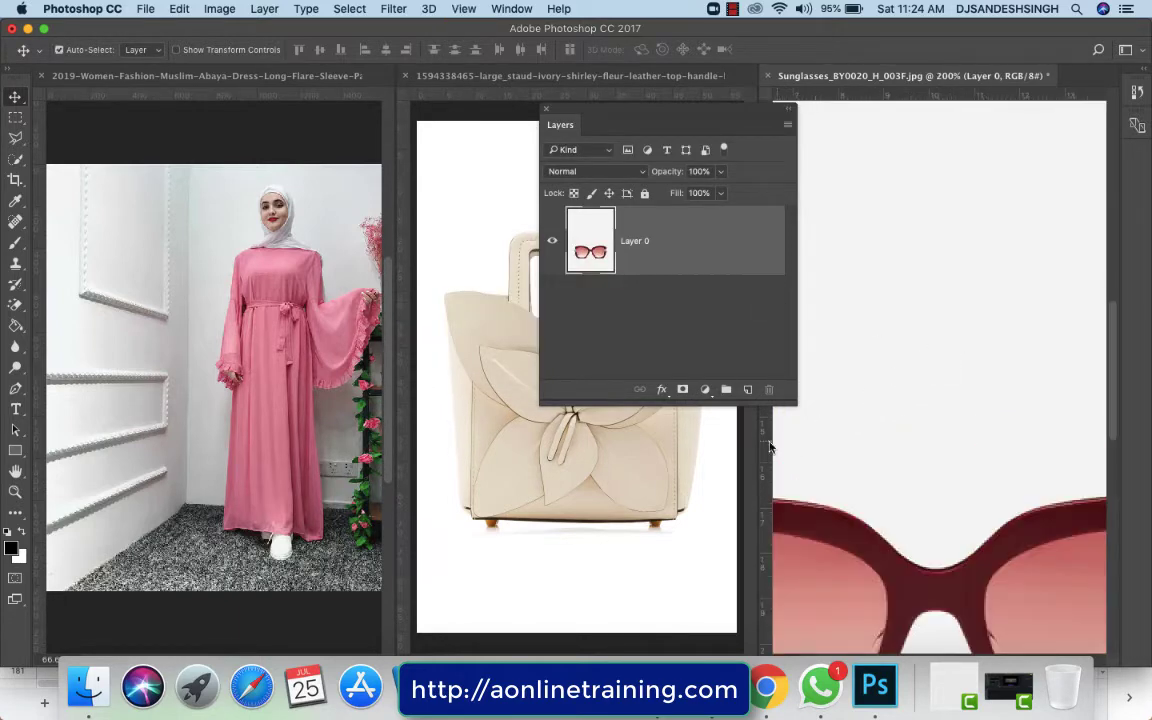
left_click_drag(757, 445, 505, 445)
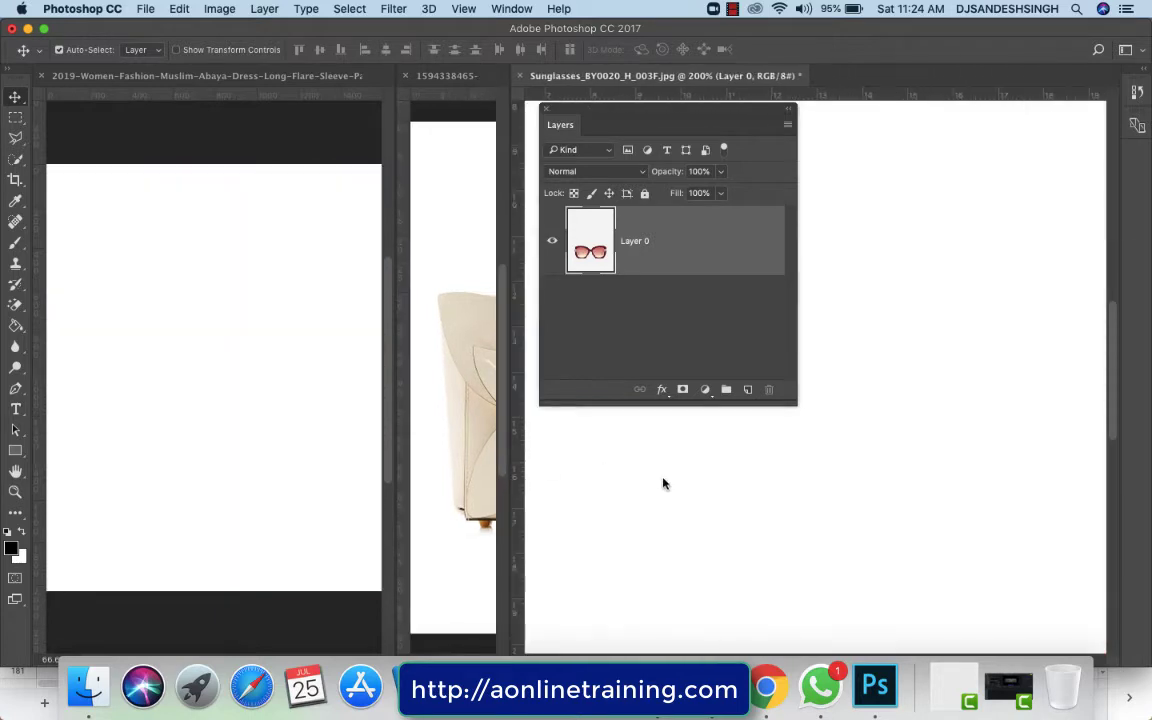
left_click(729, 483)
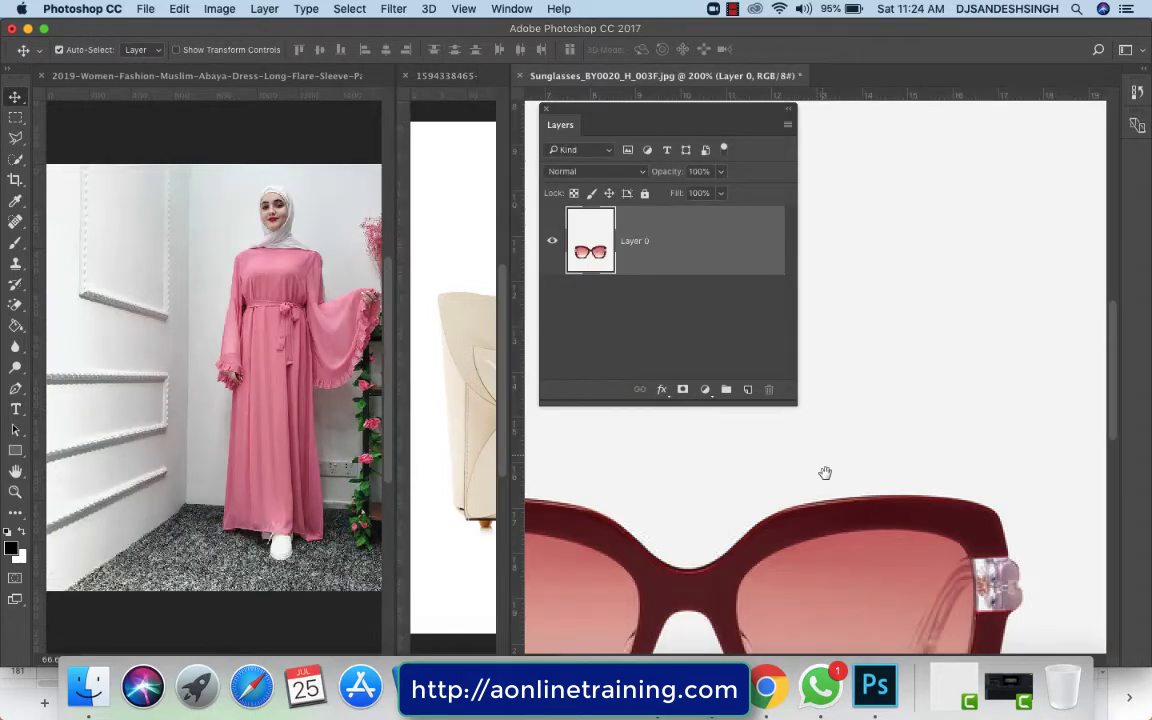
left_click_drag(825, 476, 956, 351)
left_click_drag(895, 466, 918, 400)
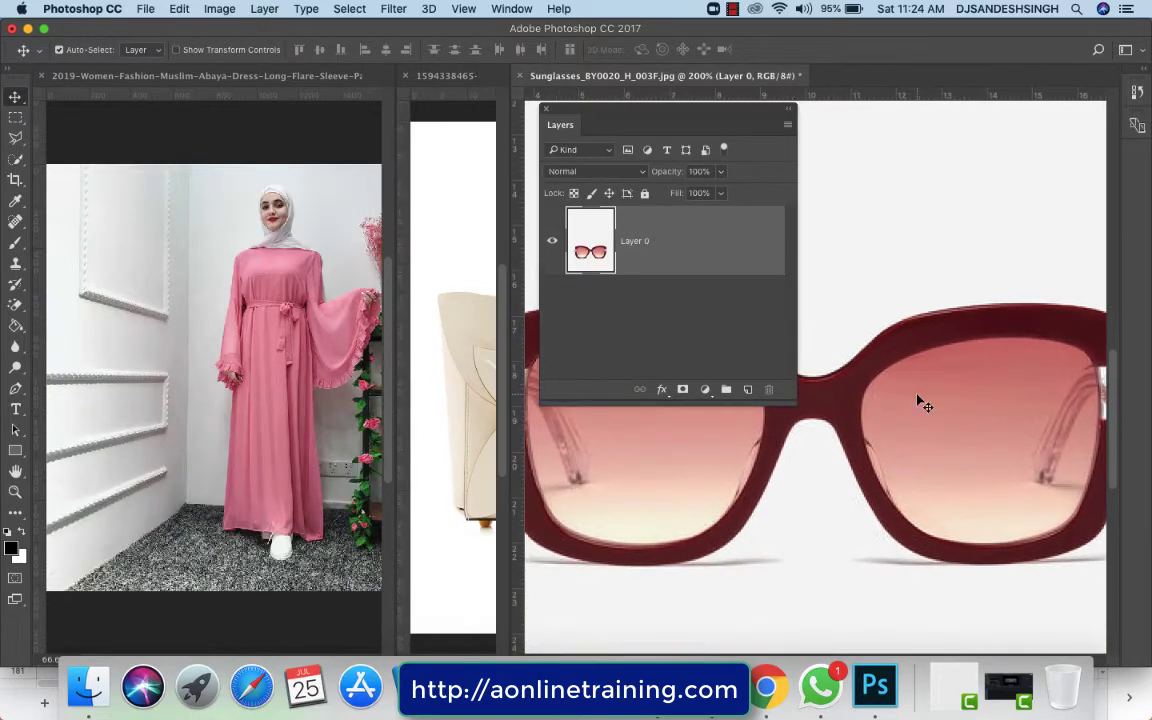
key("super+minus")
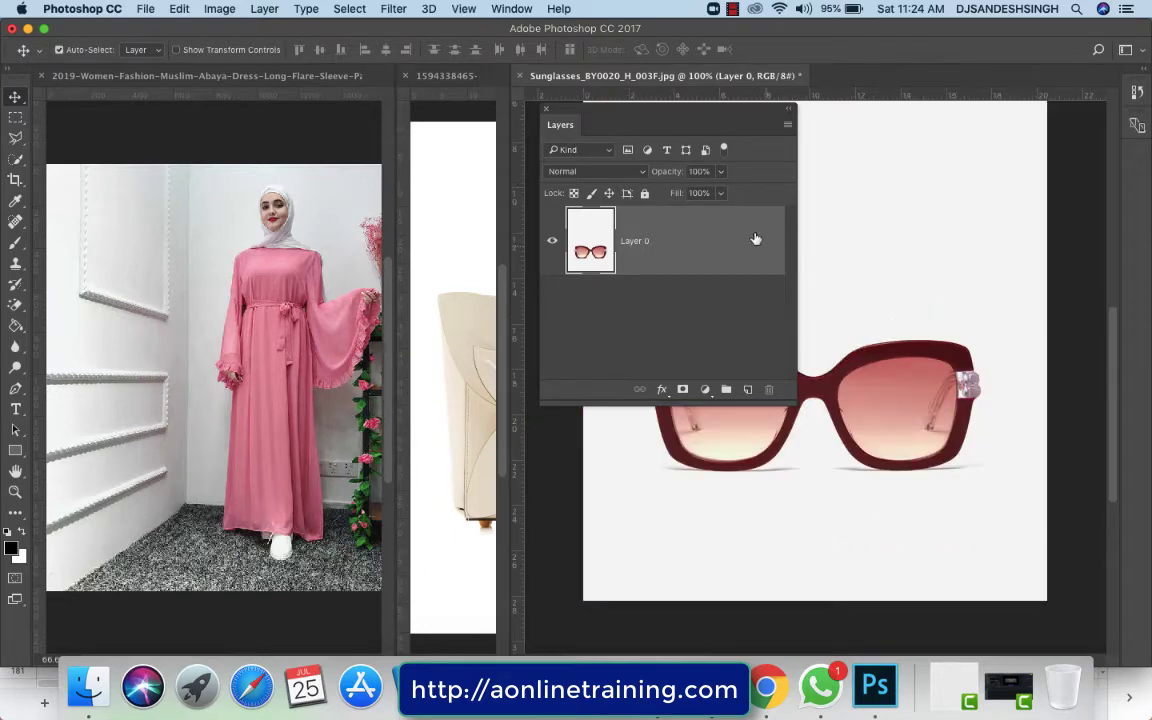
left_click_drag(677, 109, 421, 119)
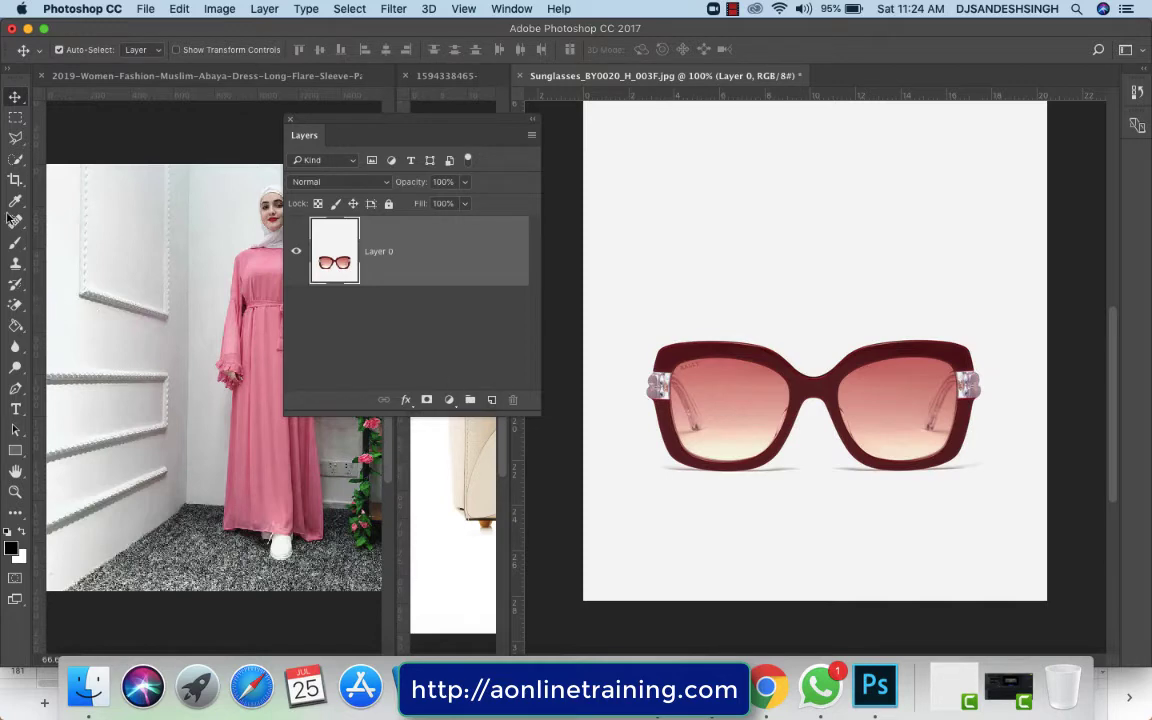
Step: Select the whole sunglasses, including both lenses, with the Quick Selection tool and cut them from the image
left_click(17, 160)
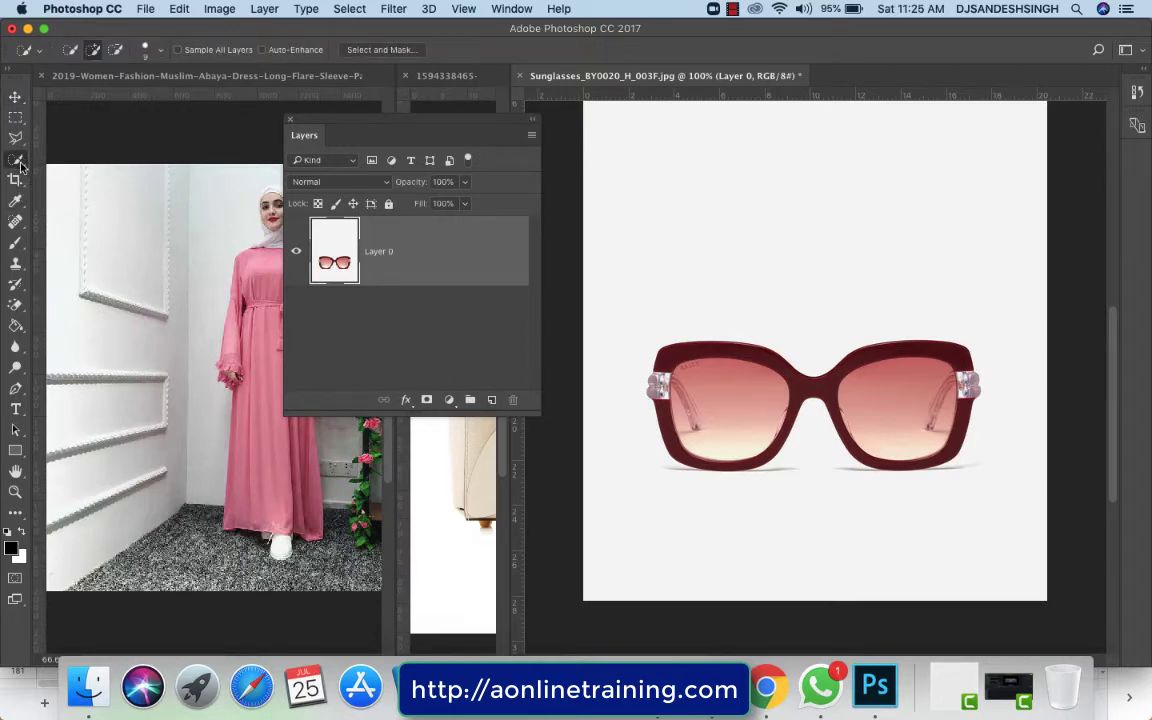
mouse_move(20, 164)
left_mouse_down()
mouse_move(48, 152)
mouse_move(67, 165)
left_mouse_up()
mouse_move(689, 351)
left_mouse_down()
mouse_move(672, 356)
mouse_move(660, 385)
mouse_move(670, 435)
mouse_move(690, 455)
mouse_move(720, 449)
mouse_move(705, 405)
mouse_move(740, 380)
mouse_move(775, 420)
mouse_move(757, 457)
mouse_move(821, 392)
left_mouse_up()
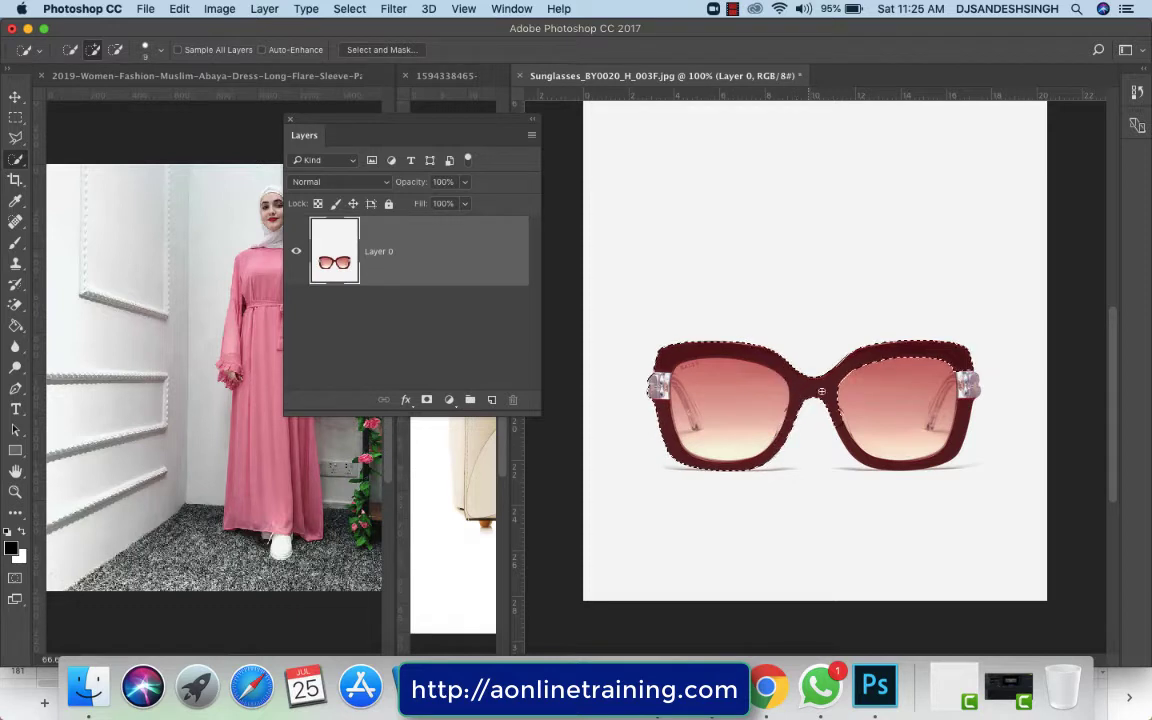
mouse_move(886, 458)
left_mouse_down()
mouse_move(926, 470)
mouse_move(953, 397)
mouse_move(967, 390)
left_mouse_up()
left_click(917, 398)
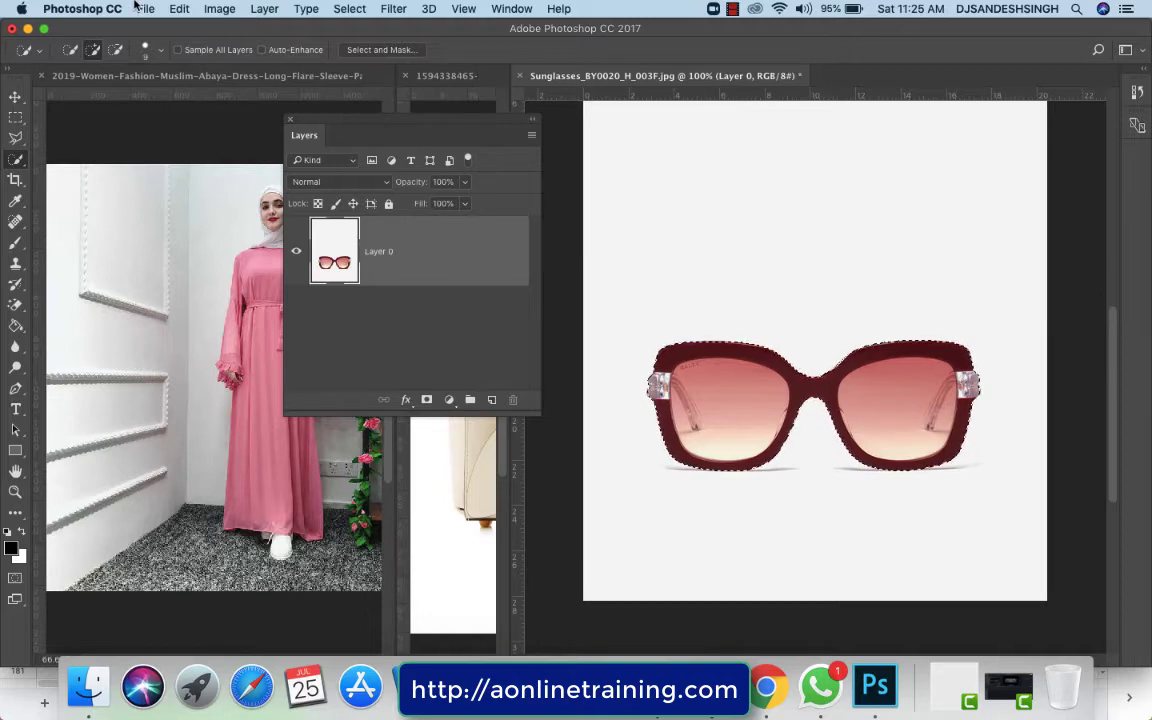
left_click(178, 9)
left_click(190, 107)
Step: Close the sunglasses document without saving and widen the model photo's pane, keeping the Layers panel clear of the model
left_click(521, 76)
left_click(521, 245)
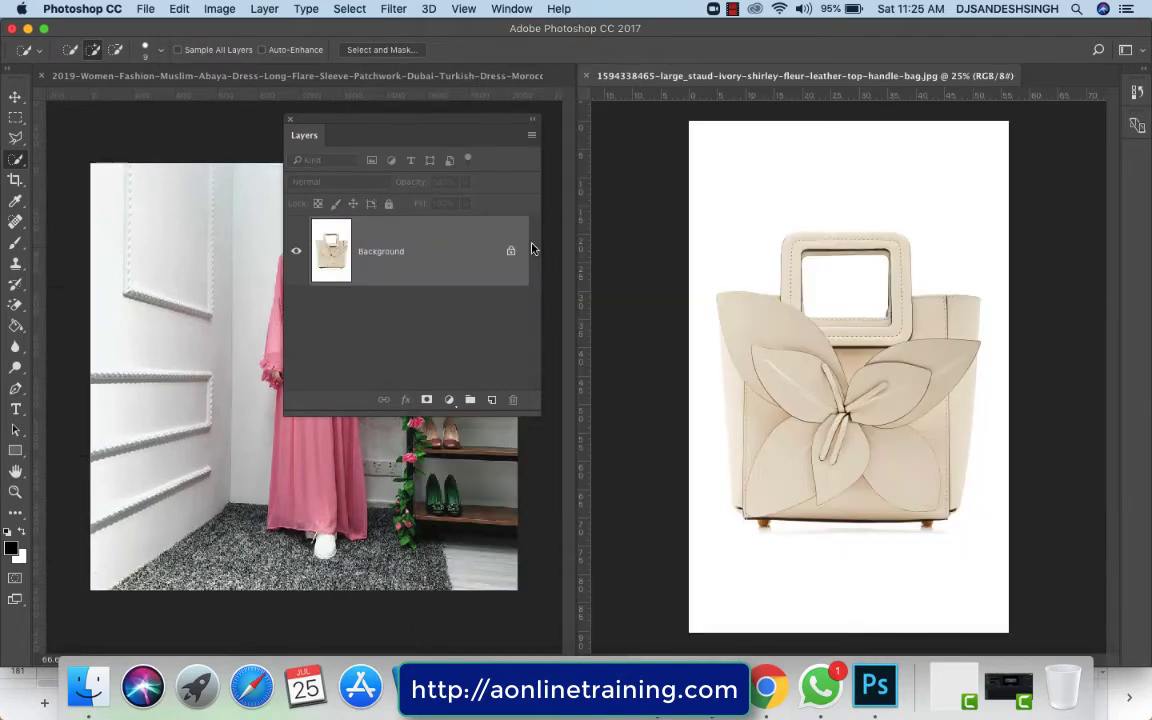
left_click_drag(577, 268, 752, 268)
left_click_drag(395, 122, 749, 177)
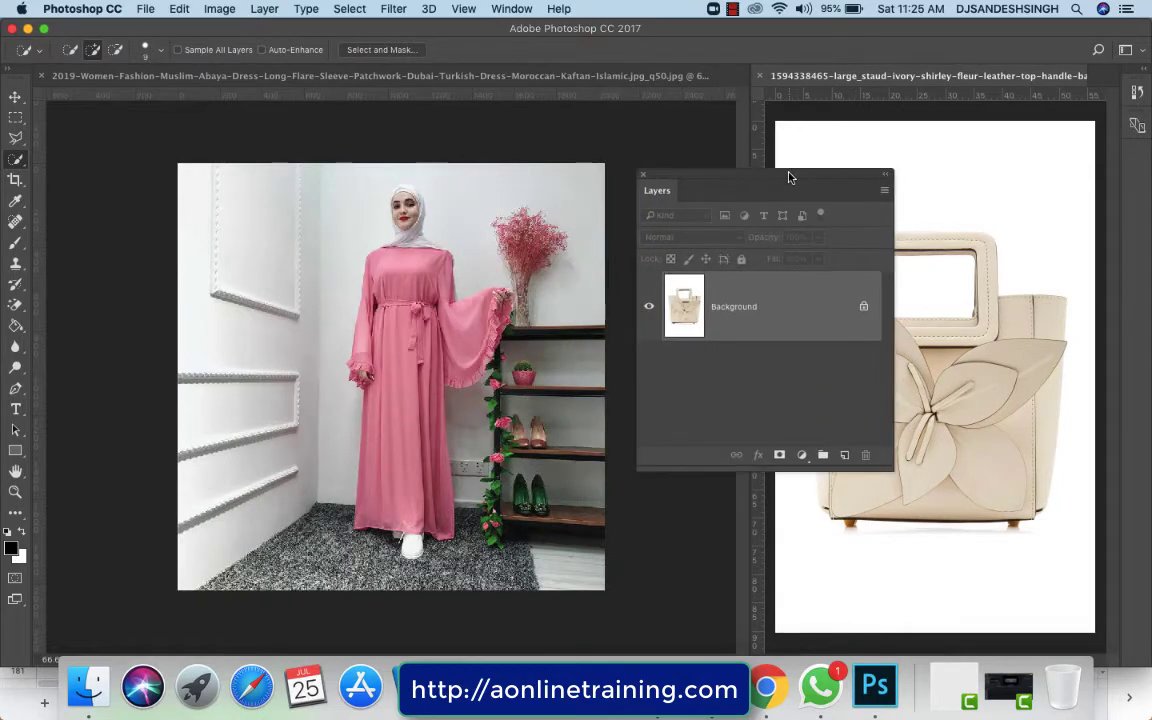
Step: Paste the sunglasses into the model photo and move them up over the model's chest, just below her face
left_click(226, 79)
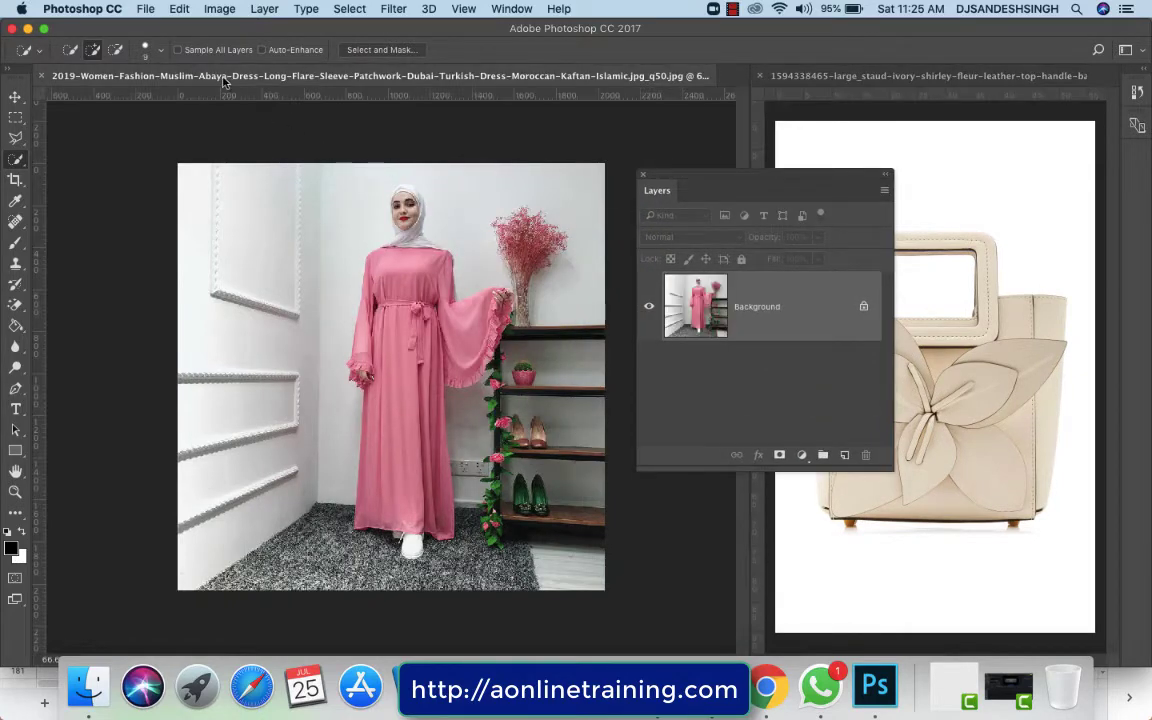
left_click(179, 9)
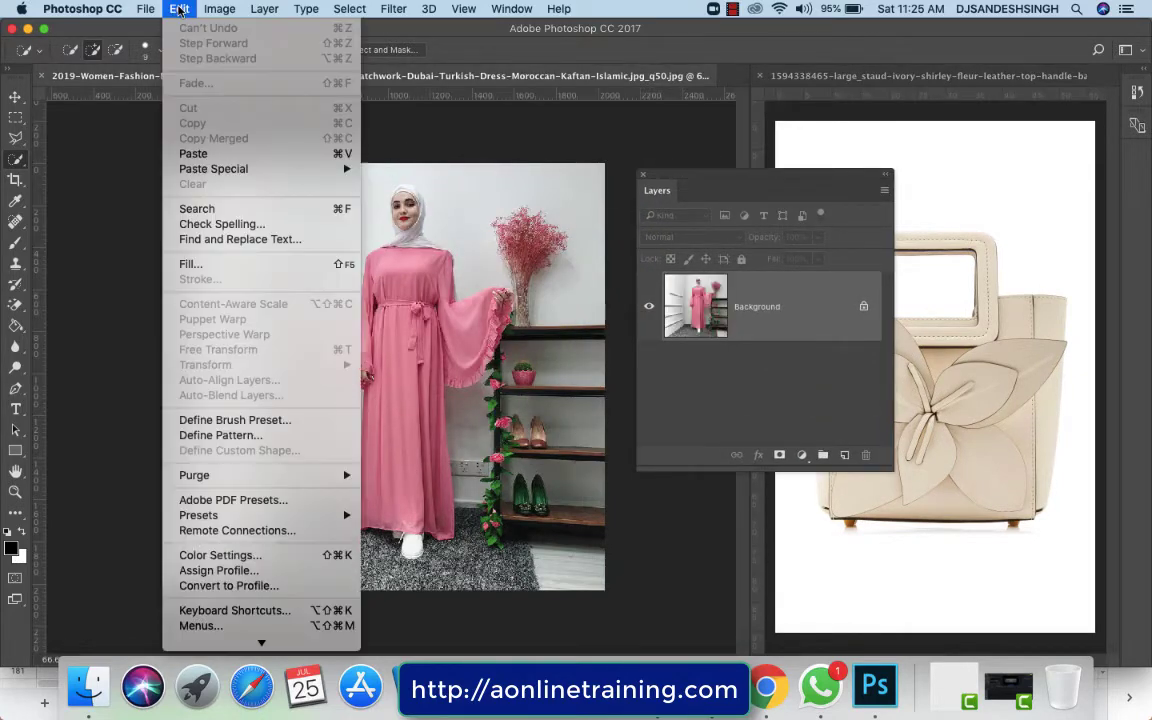
left_click(230, 156)
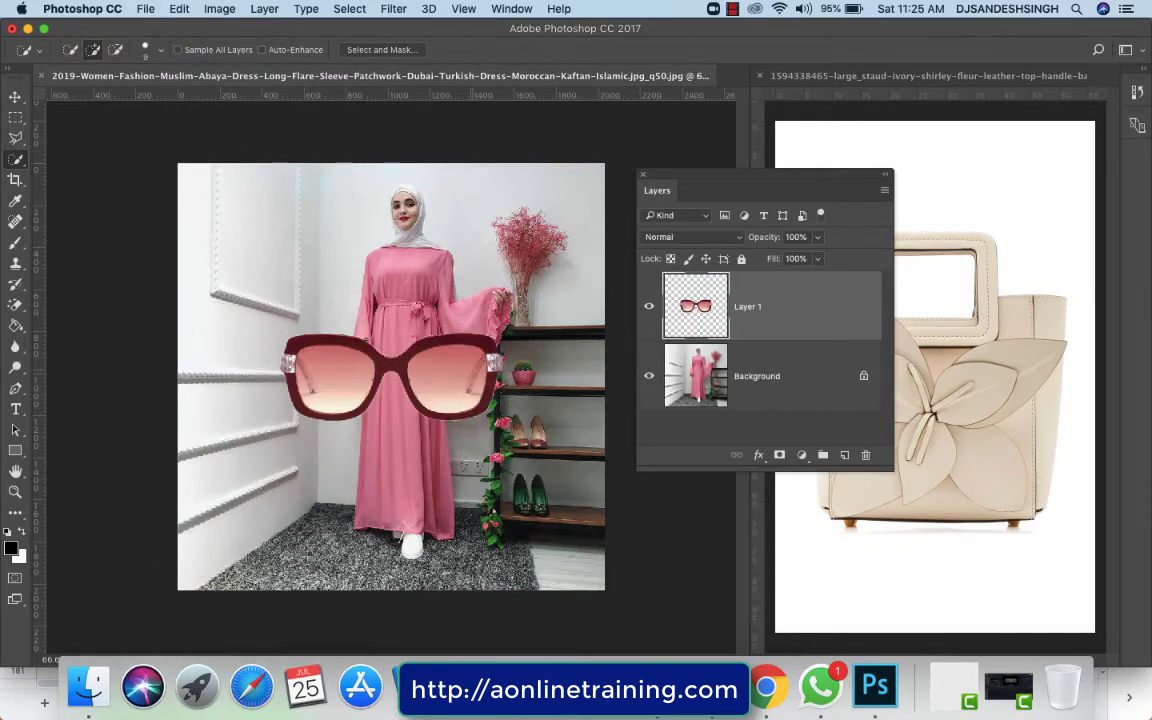
left_click(15, 97)
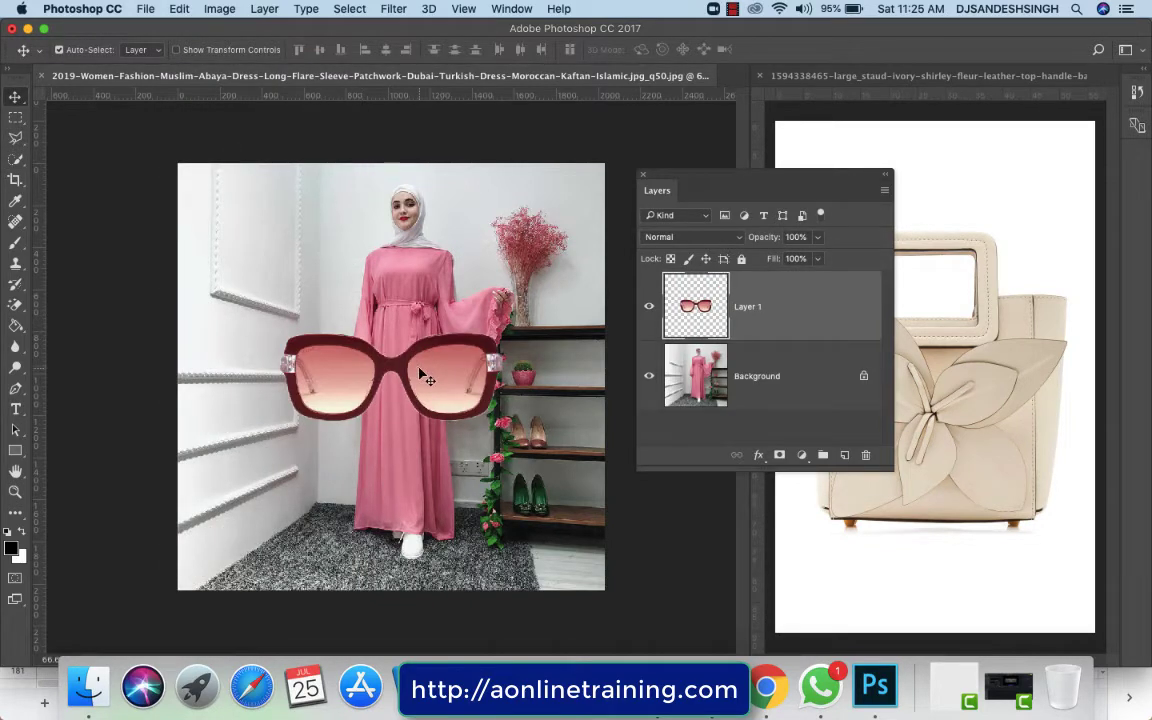
left_click_drag(423, 378, 445, 279)
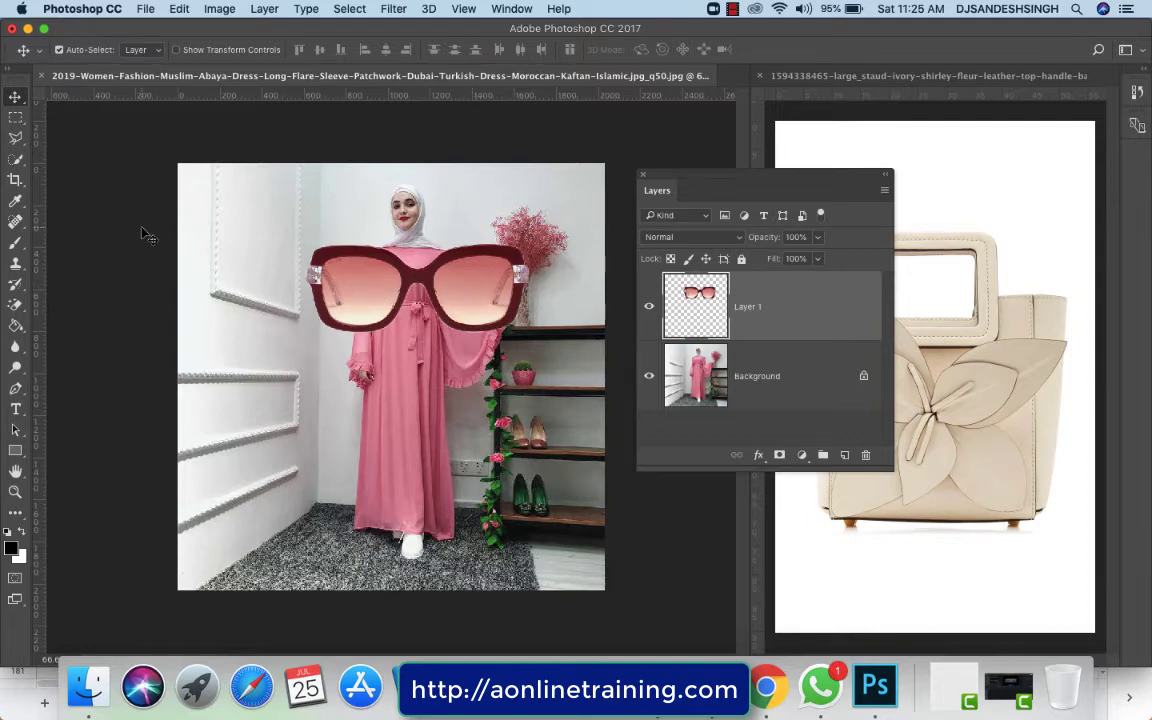
Step: Select both lenses of the sunglasses in the model photo with the Quick Selection tool
left_click(15, 160)
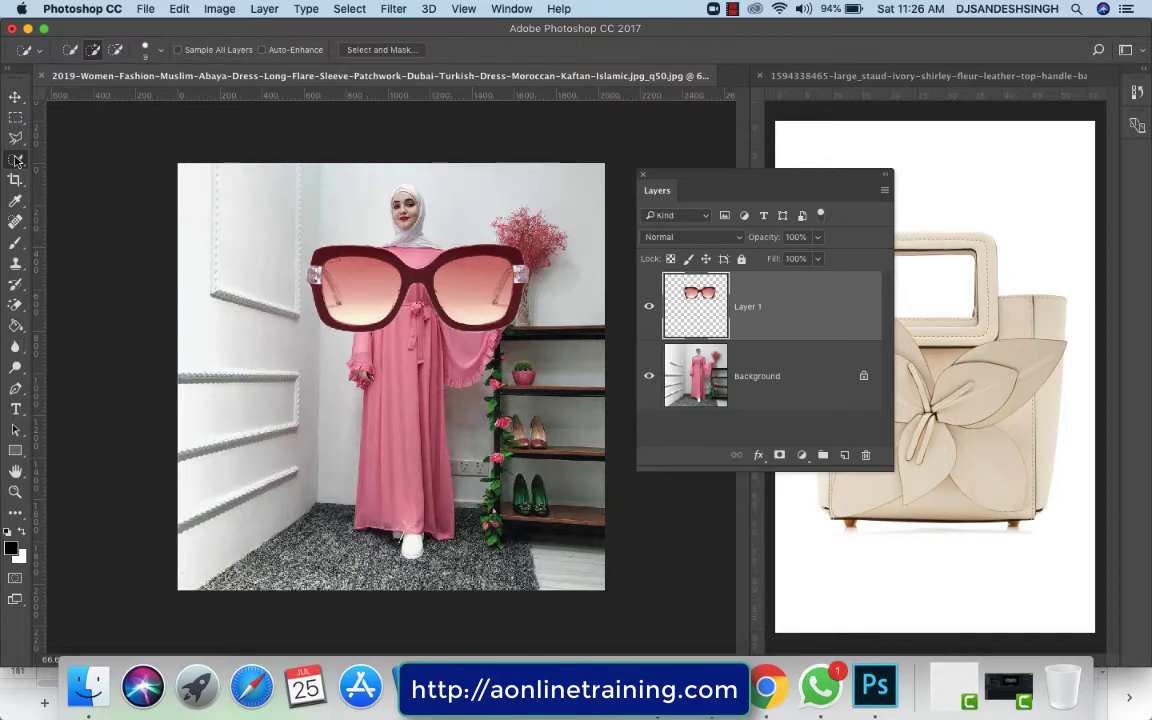
left_click_drag(376, 272, 345, 275)
left_click(473, 279)
Step: Start a custom gradient for the Gradient tool and set its first color stop to the pink #cb7874 sampled from the upper part of the lens
left_click(16, 327)
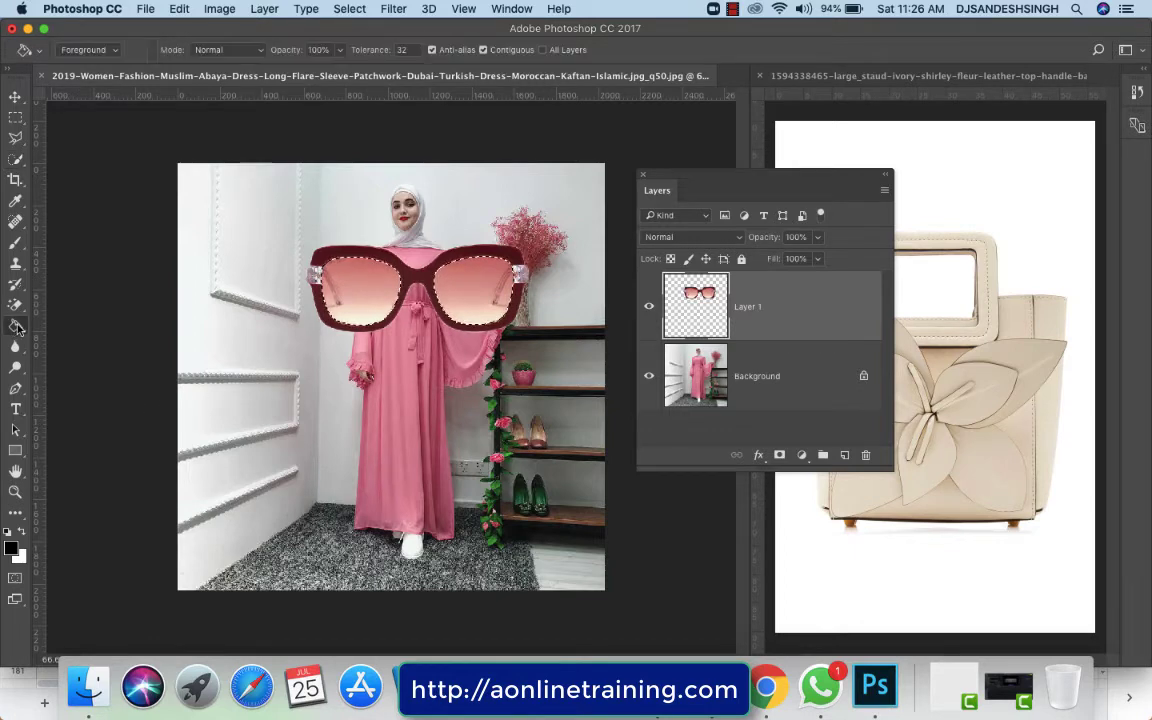
right_click(16, 327)
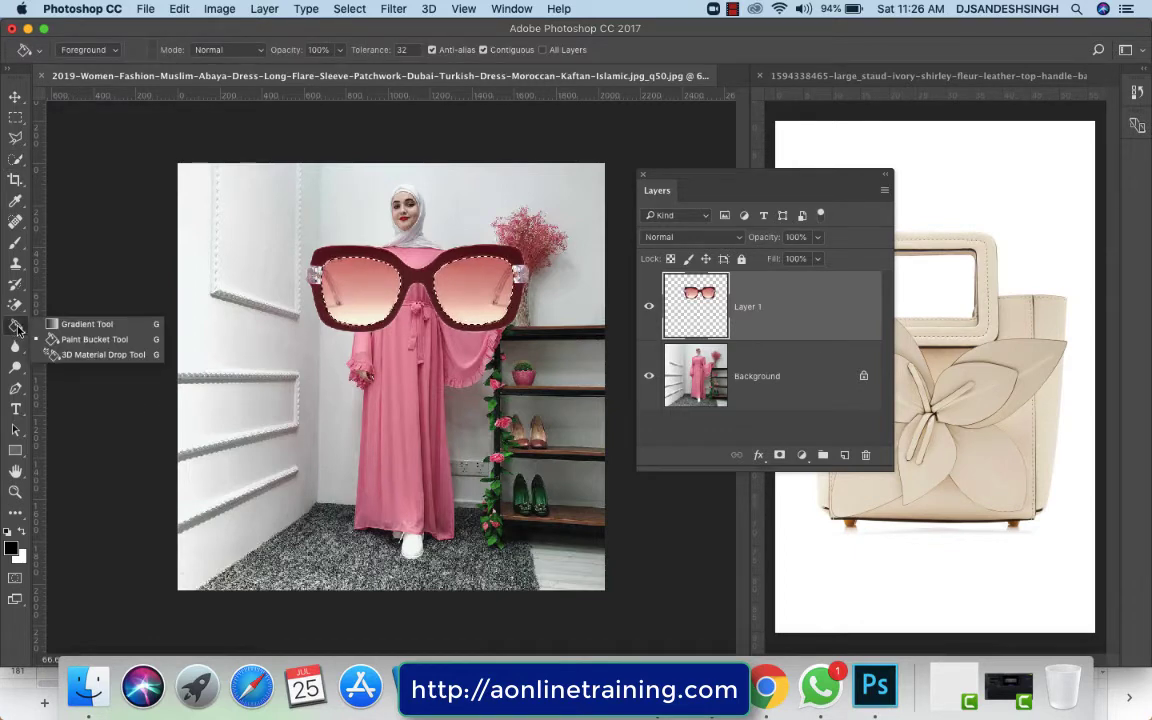
left_click(78, 297)
left_click(80, 49)
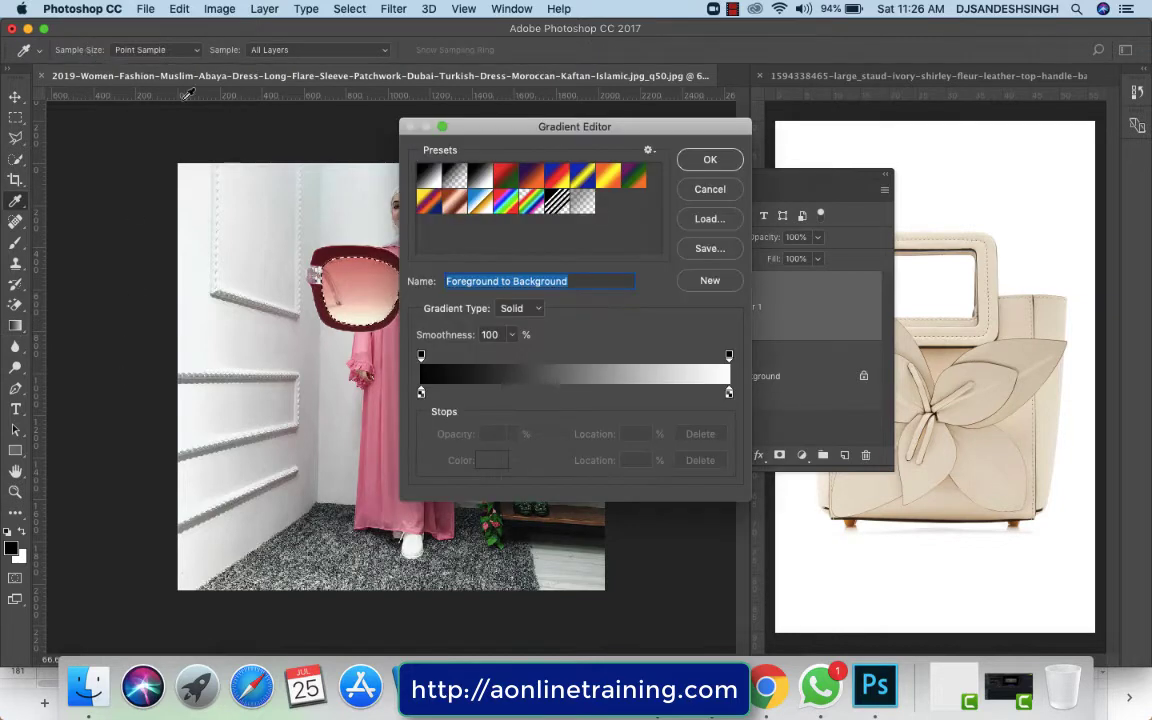
left_click(421, 393)
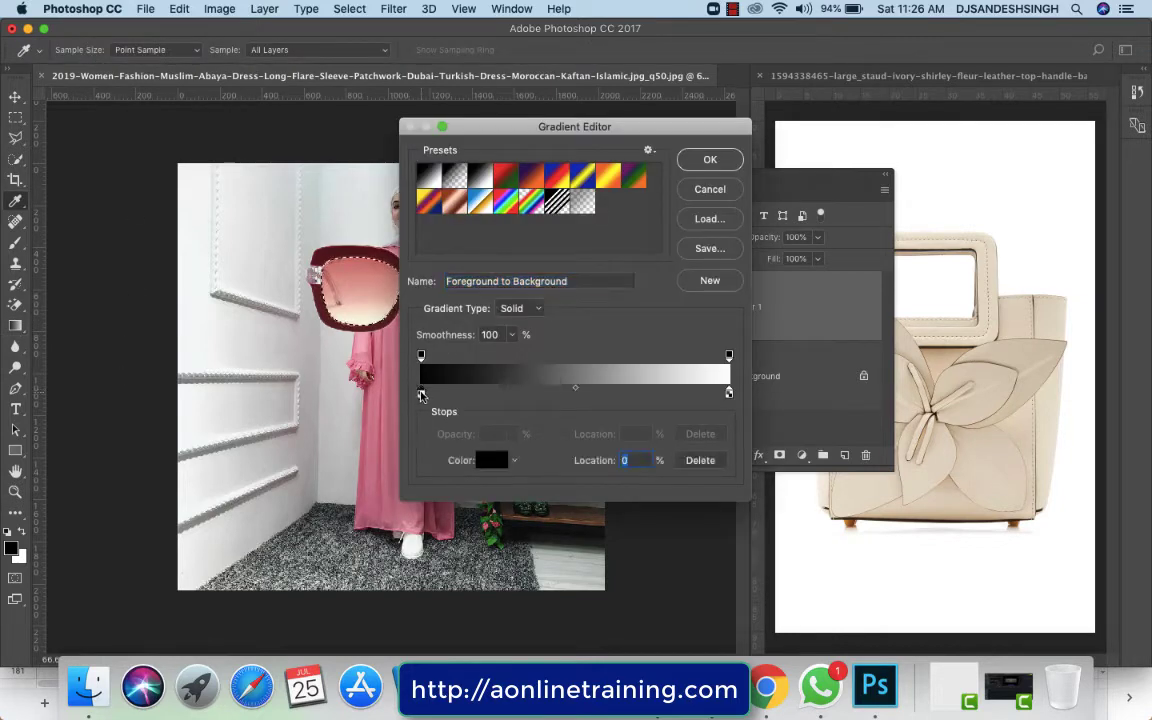
left_click(484, 454)
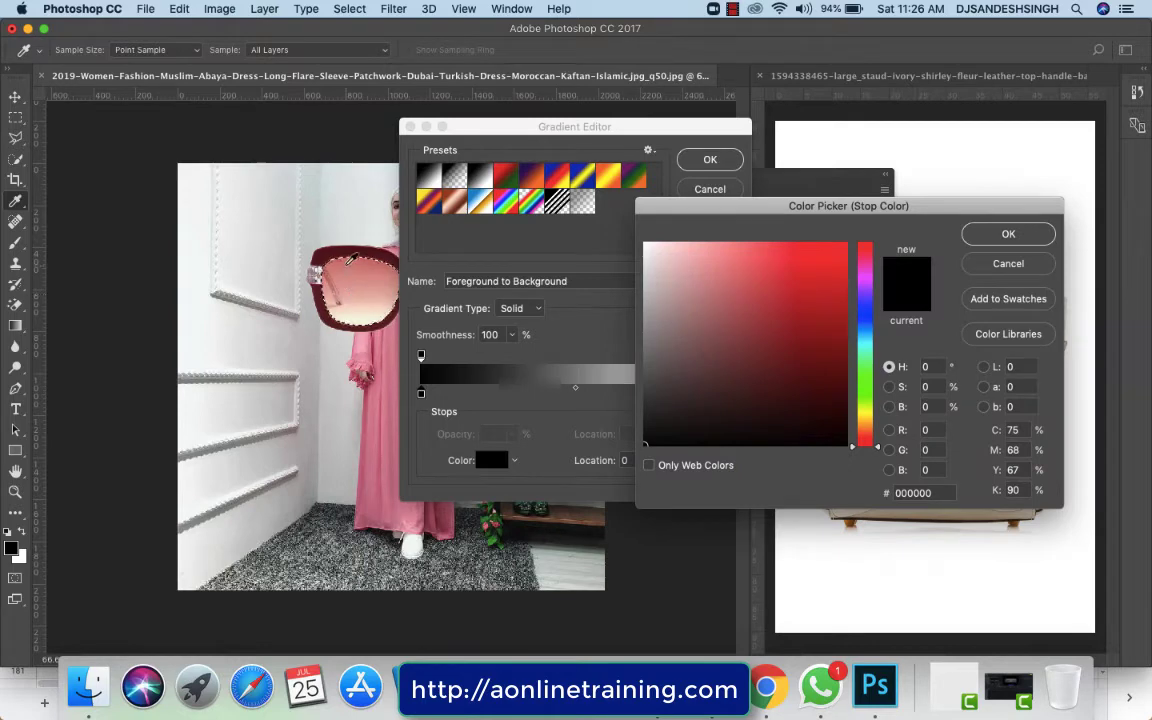
left_click(351, 256)
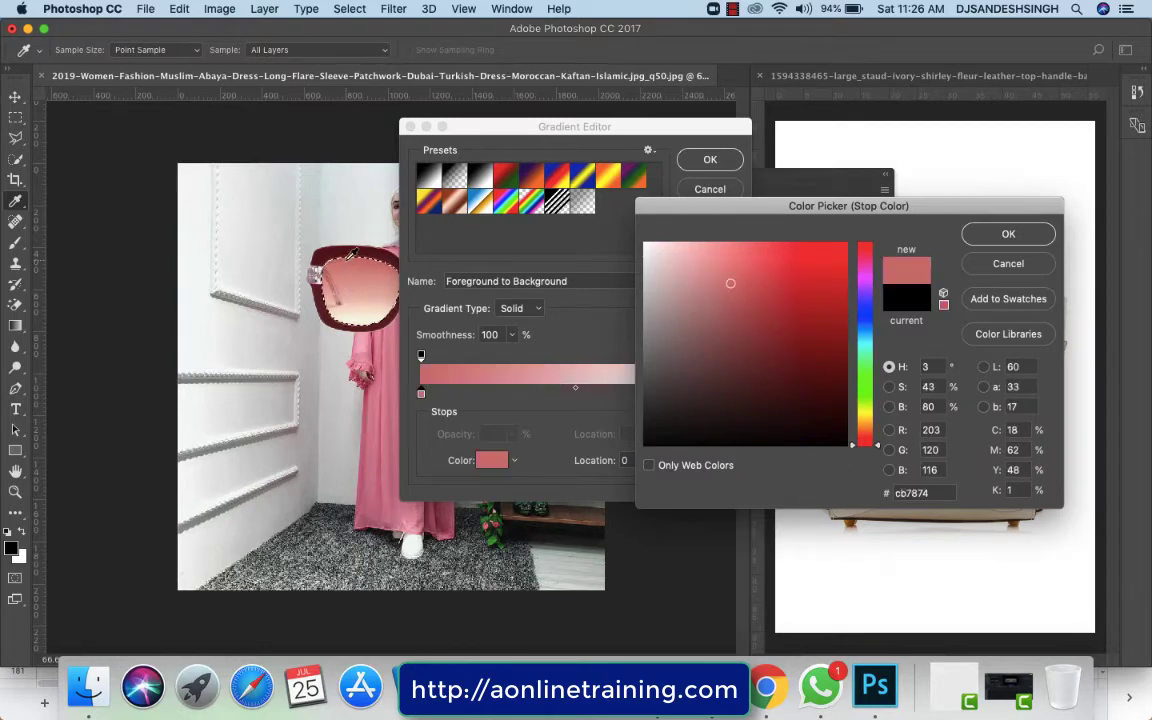
left_click(976, 240)
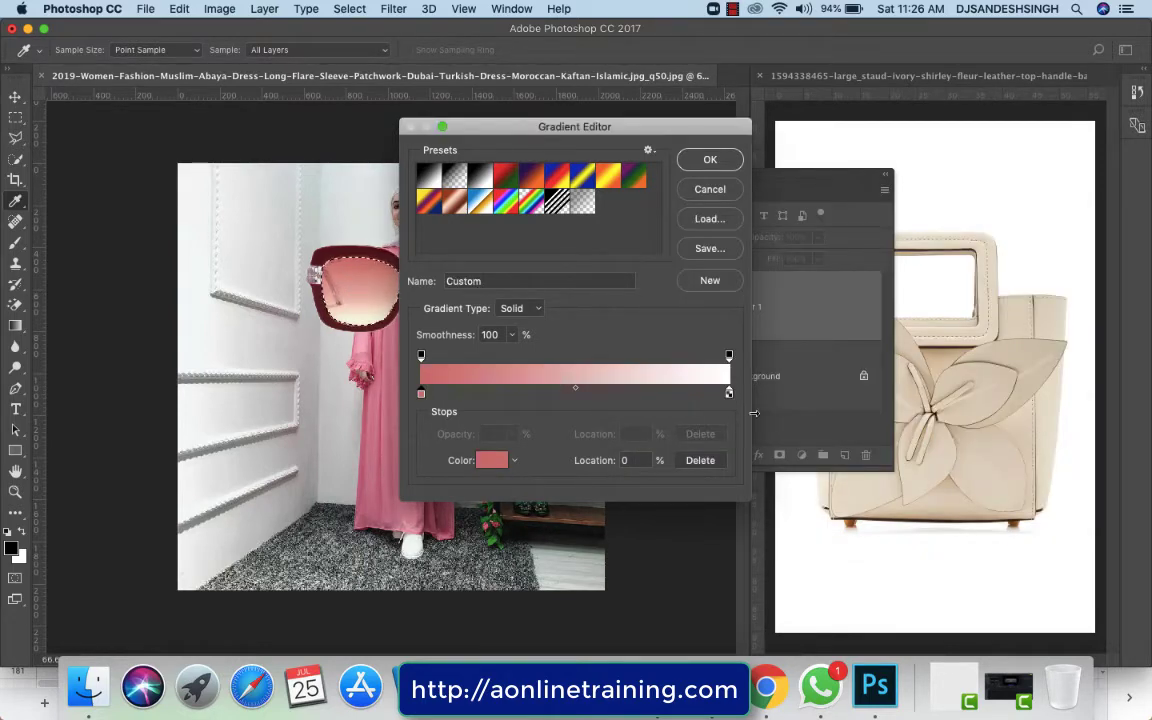
Step: Set the gradient's end stop to the pale cream #f5f7e2 sampled from the lower part of the lens and accept the gradient
left_click(729, 394)
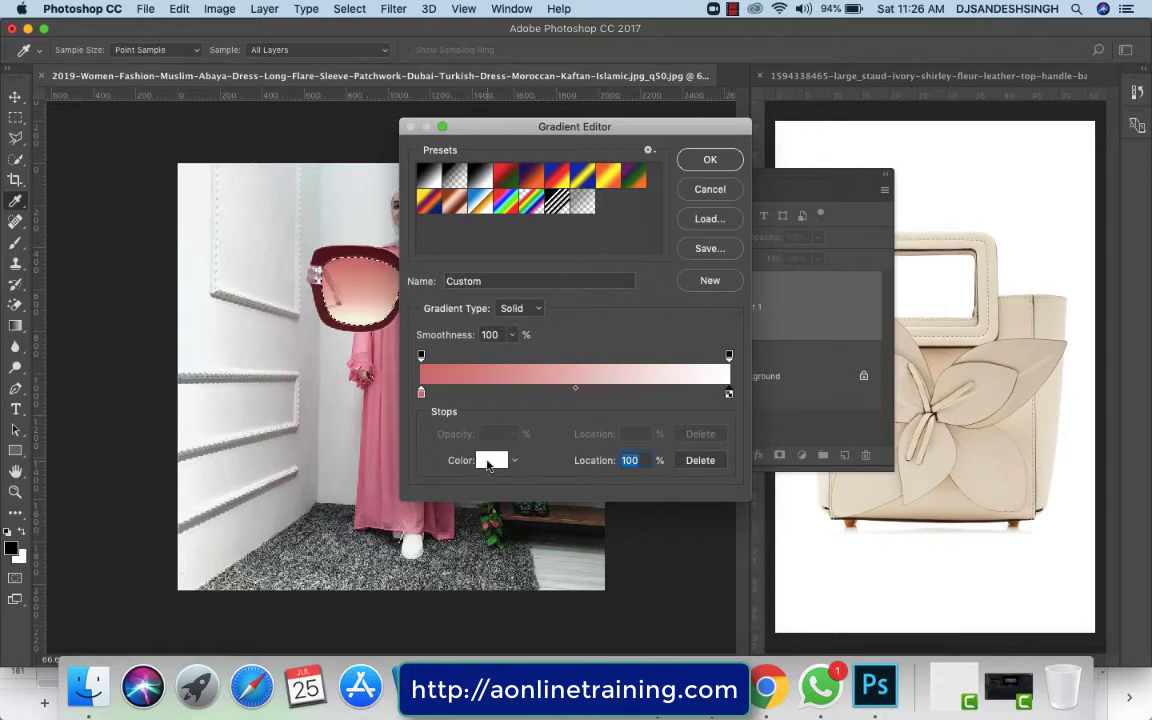
left_click(491, 460)
left_click(370, 313)
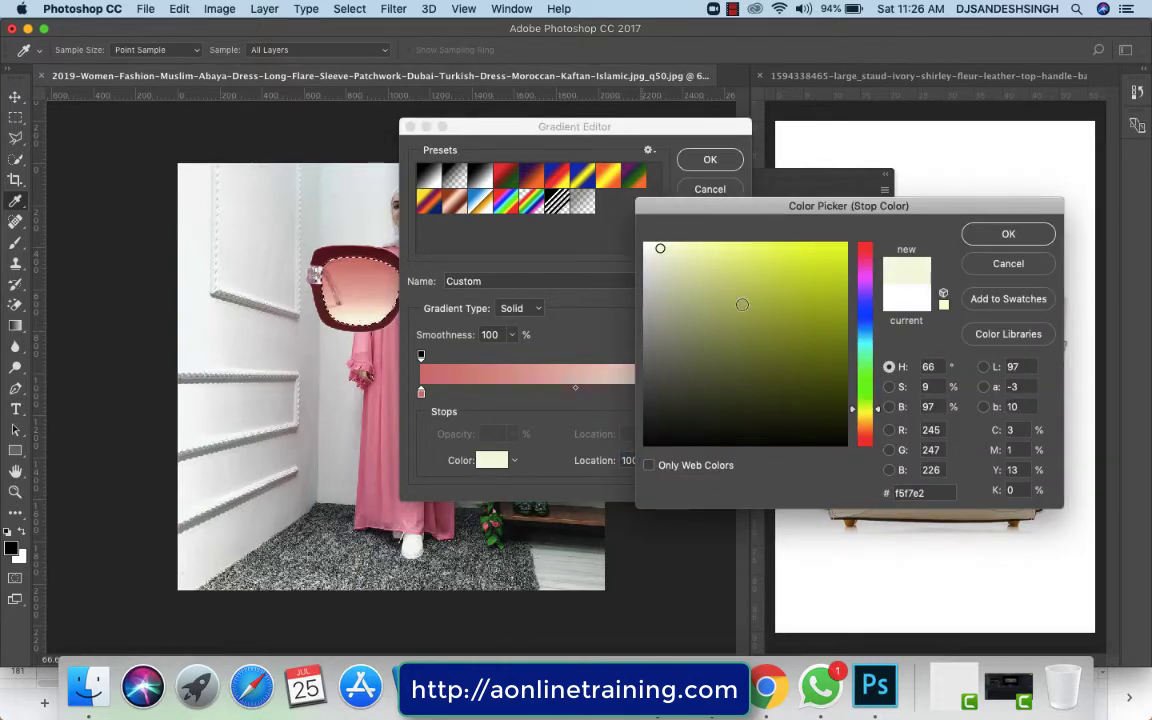
left_click(1008, 234)
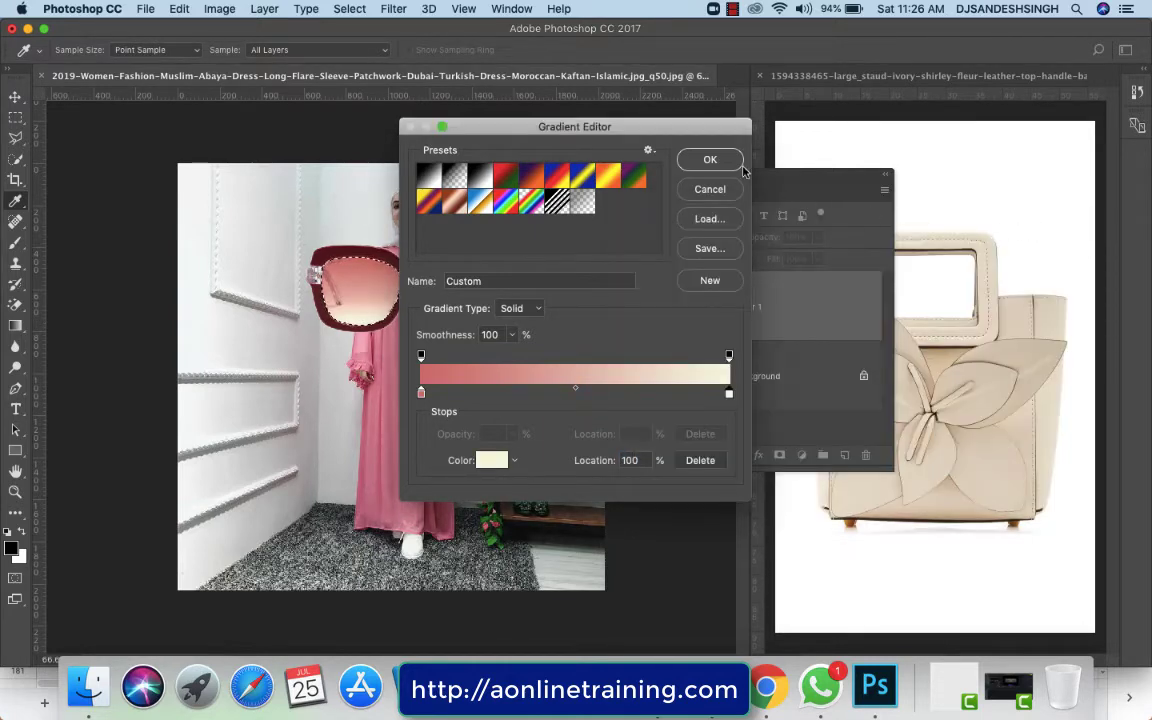
left_click(712, 160)
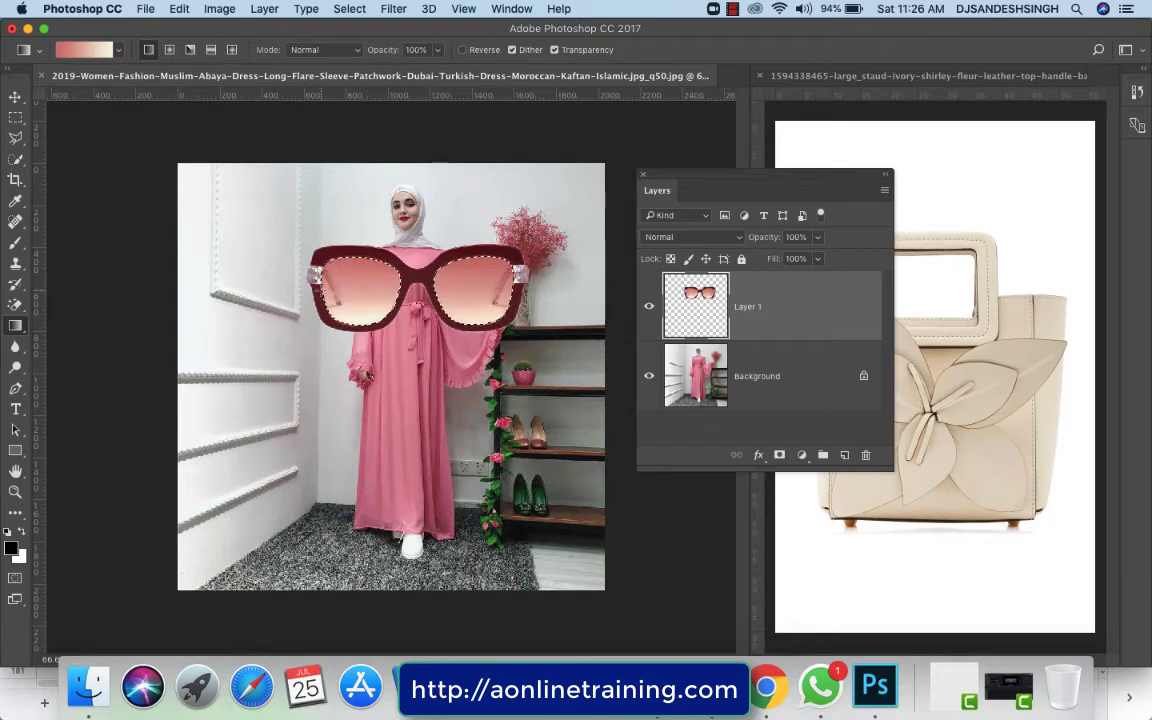
Step: Fill the selected lenses with the gradient running vertically from pink at the top to cream at the bottom, and clear the selection
left_click_drag(340, 258, 506, 258)
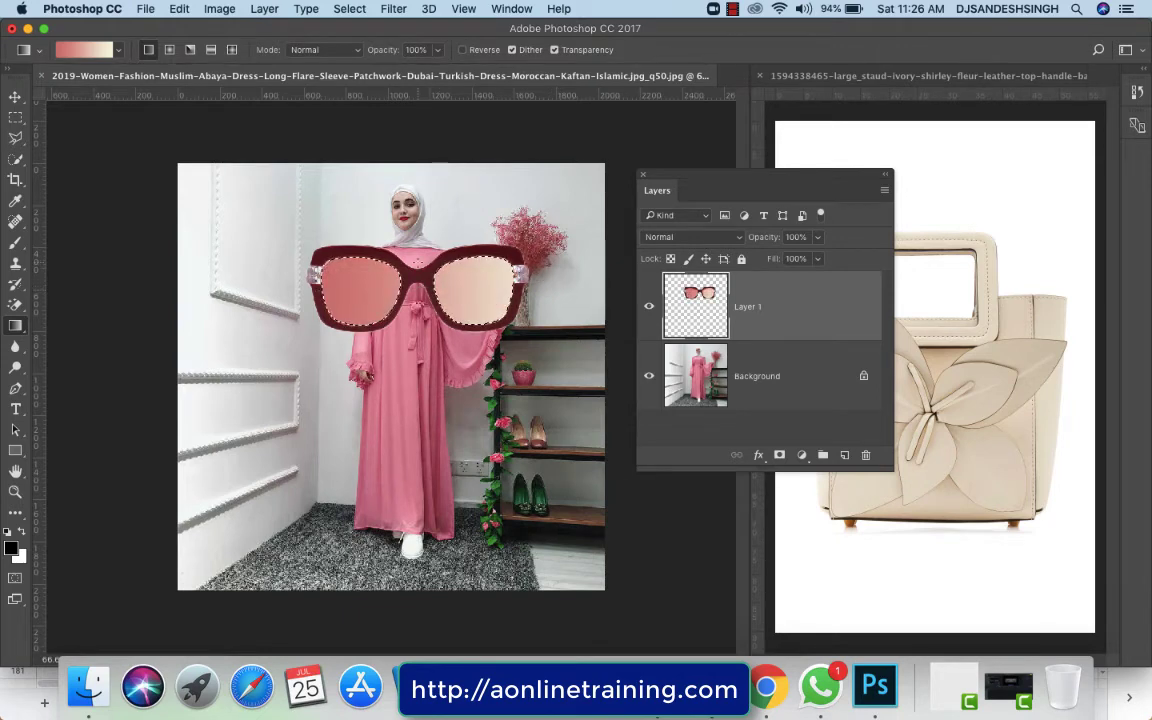
left_click_drag(416, 258, 419, 346)
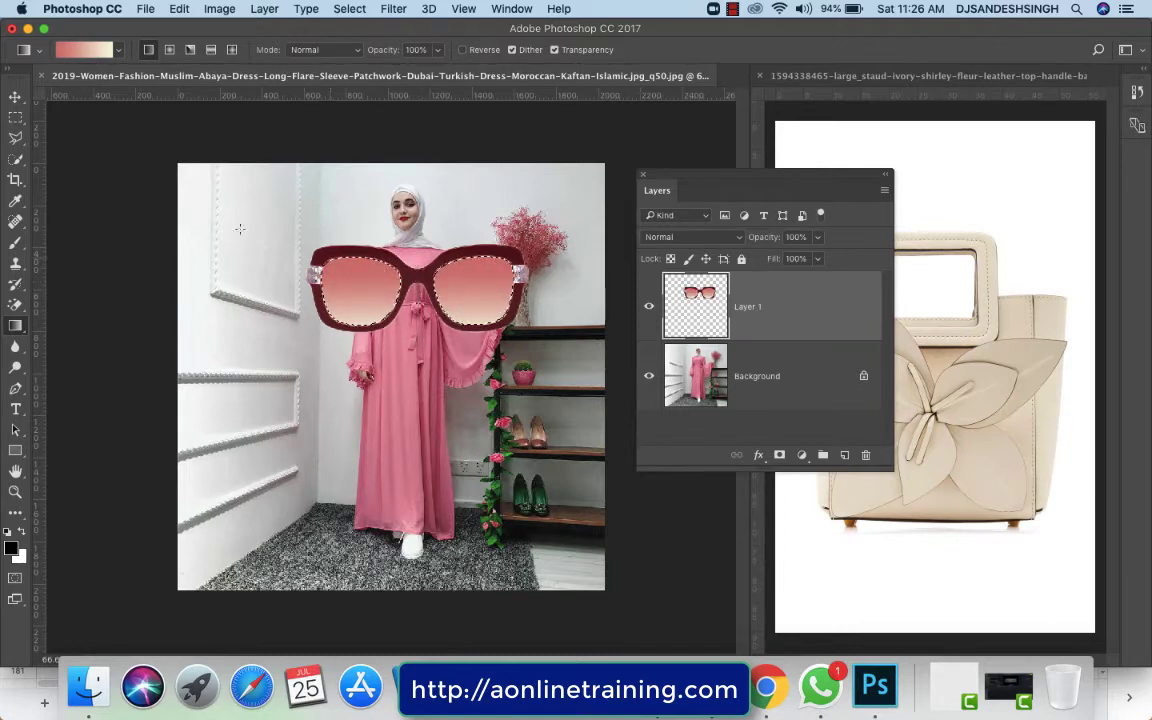
left_click(14, 97)
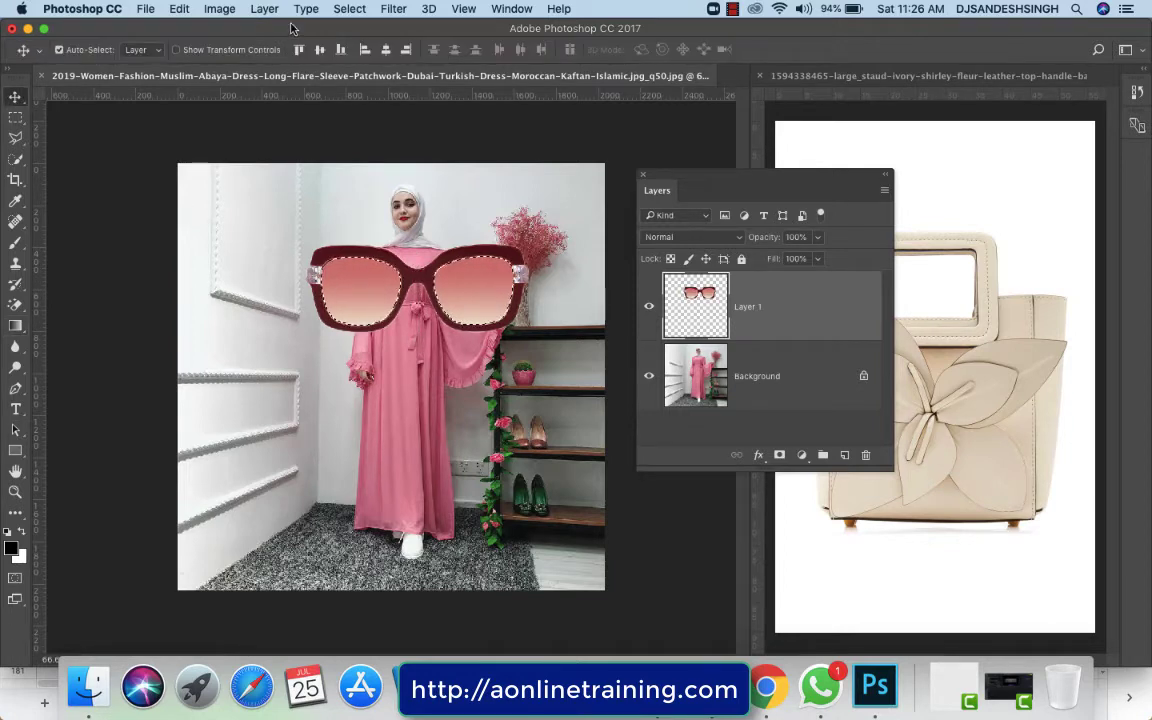
left_click(349, 9)
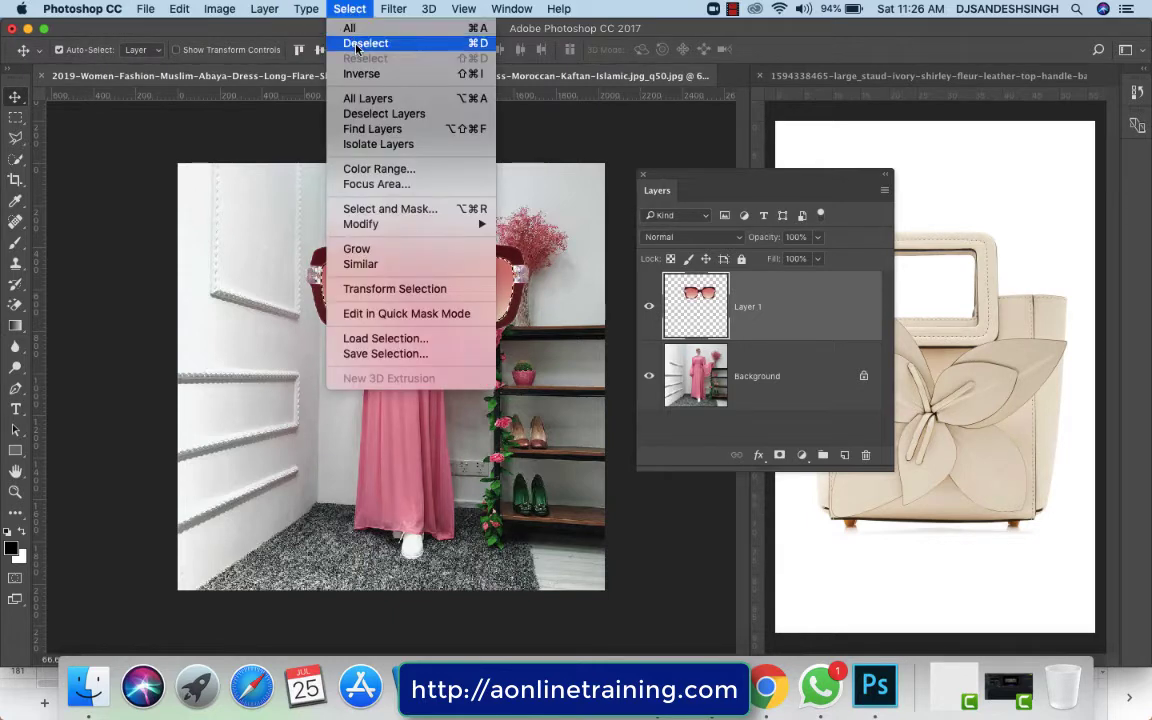
left_click(358, 43)
Step: Scale the sunglasses down to about 35% with Free Transform and move them up over the model's face
left_click_drag(490, 316, 471, 296)
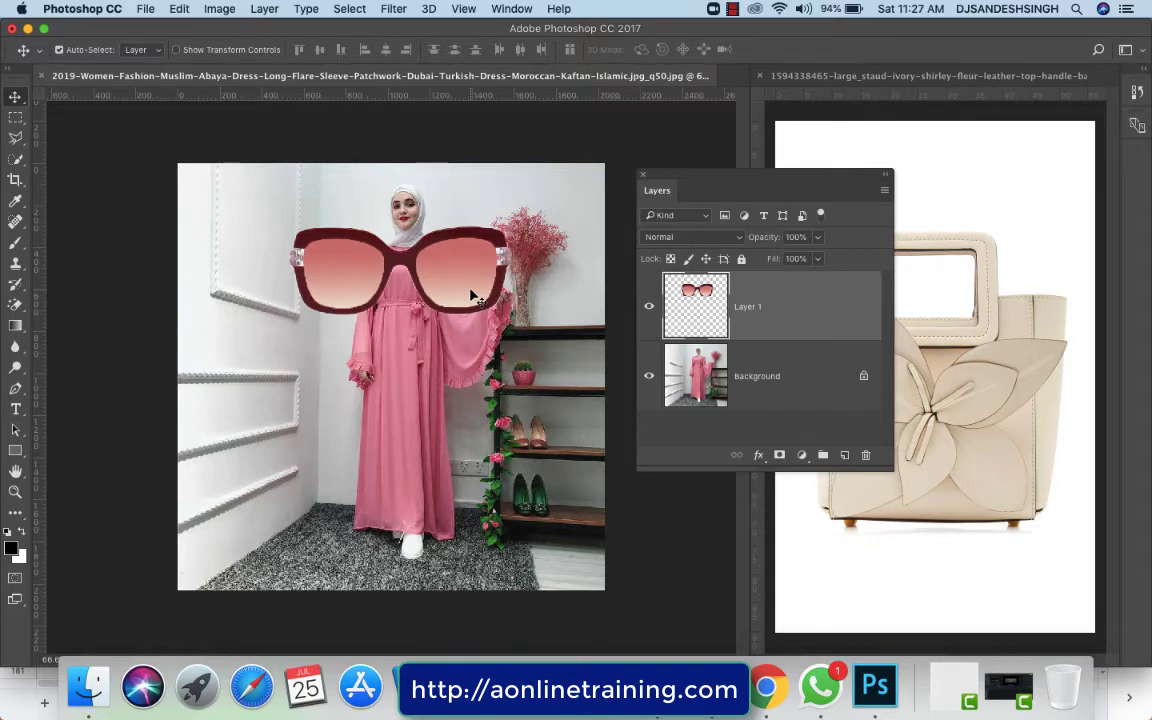
key("super+equal")
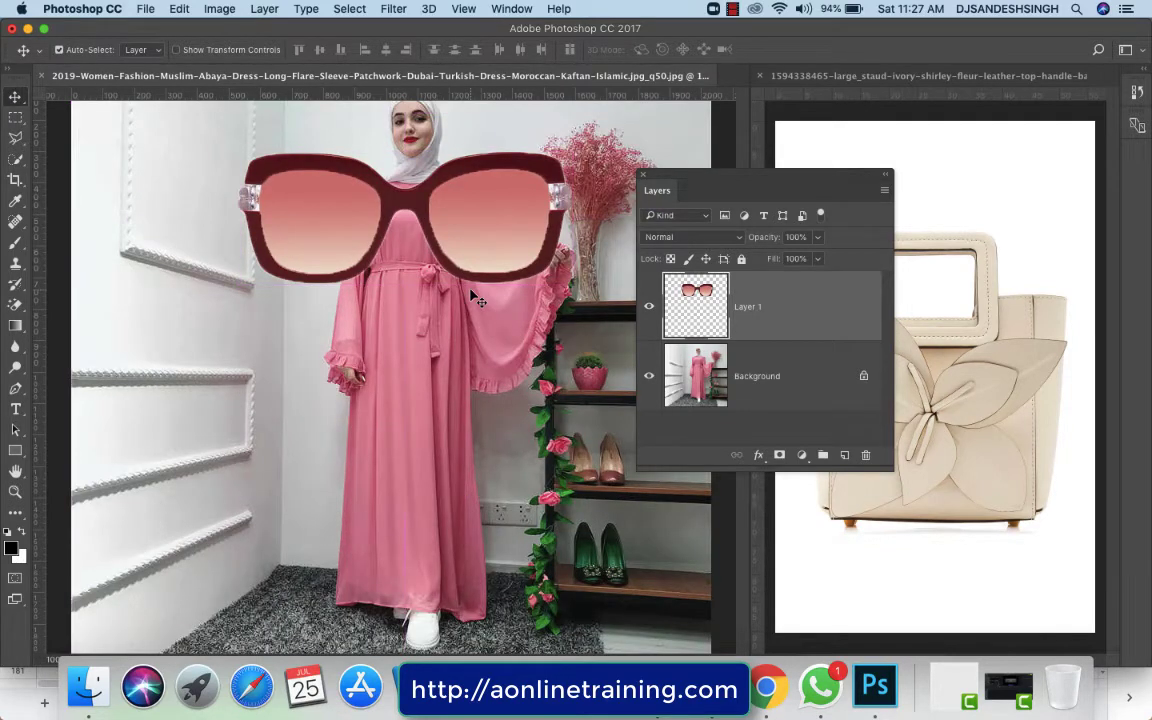
left_click_drag(470, 288, 472, 378)
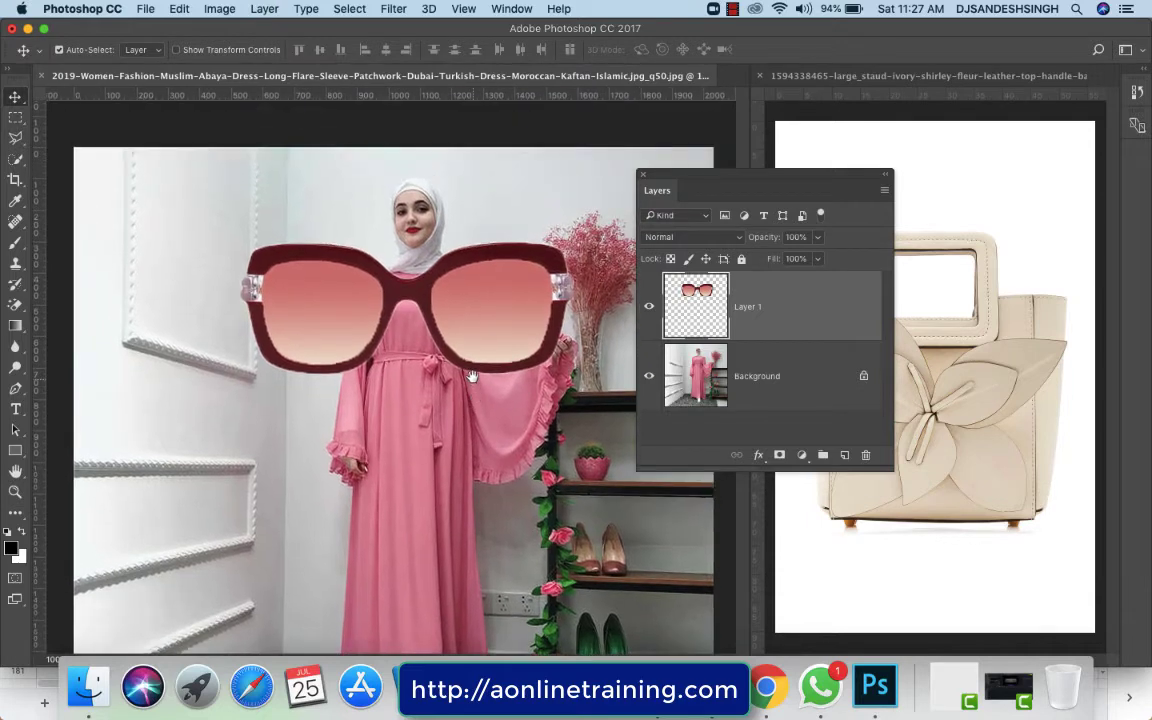
key("super+equal")
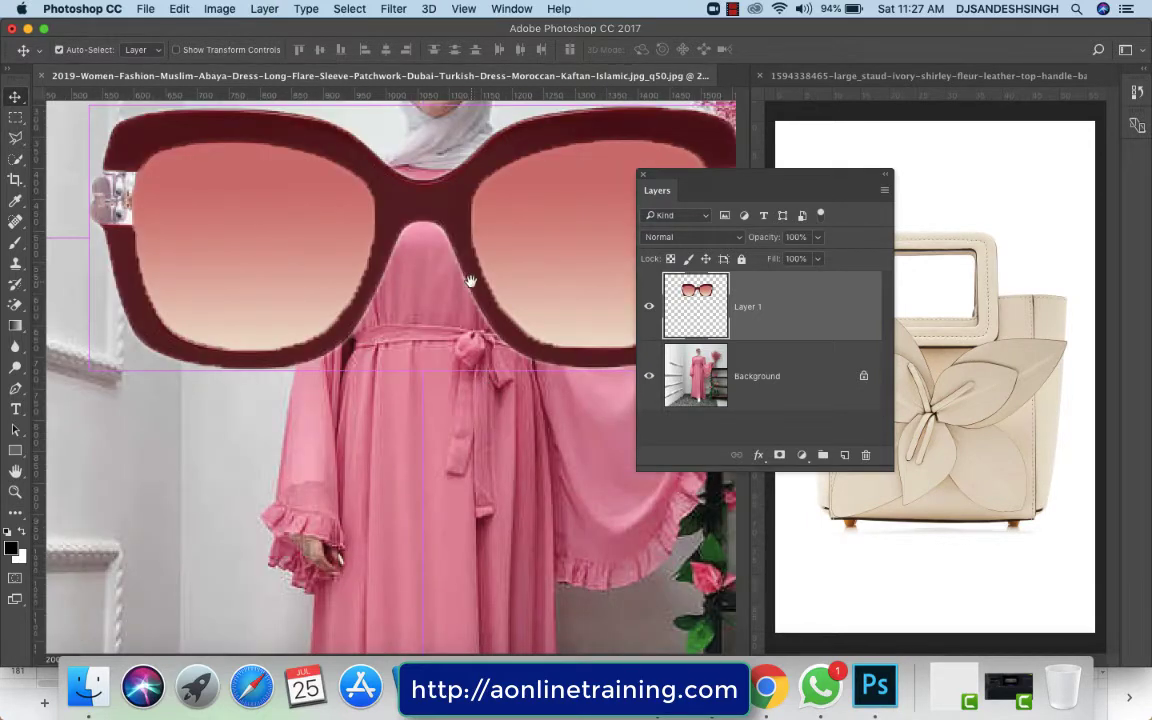
left_click_drag(423, 253, 427, 431)
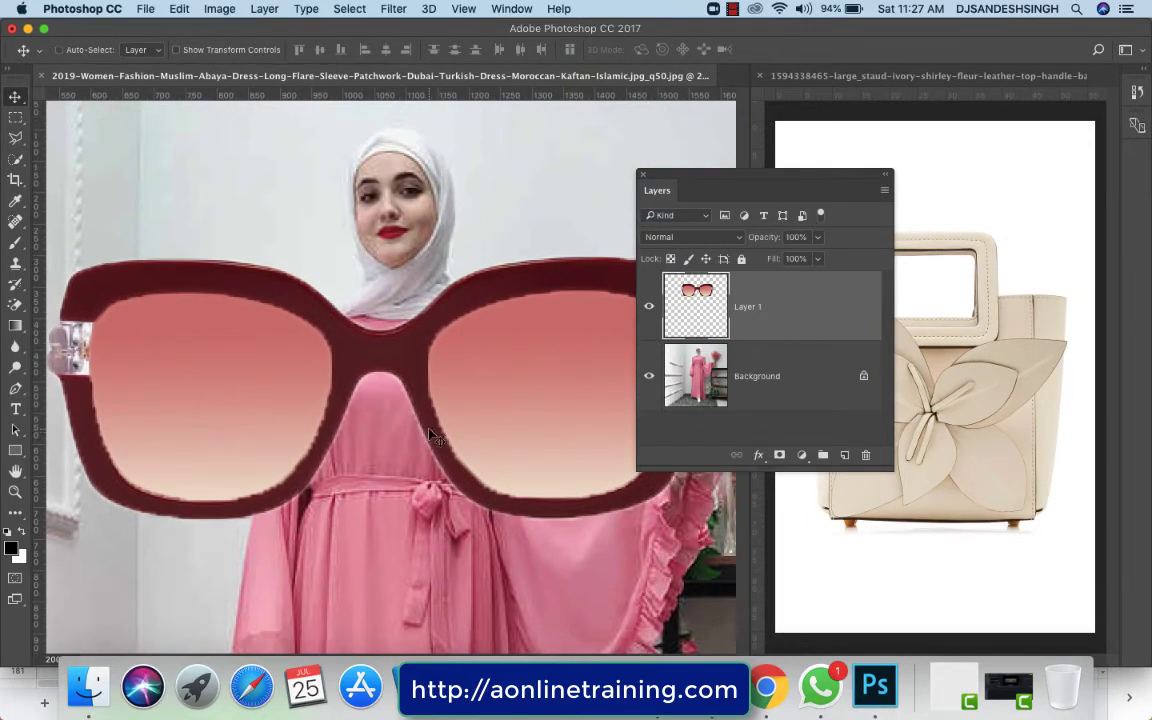
key("super+t")
left_click_drag(310, 340, 314, 338)
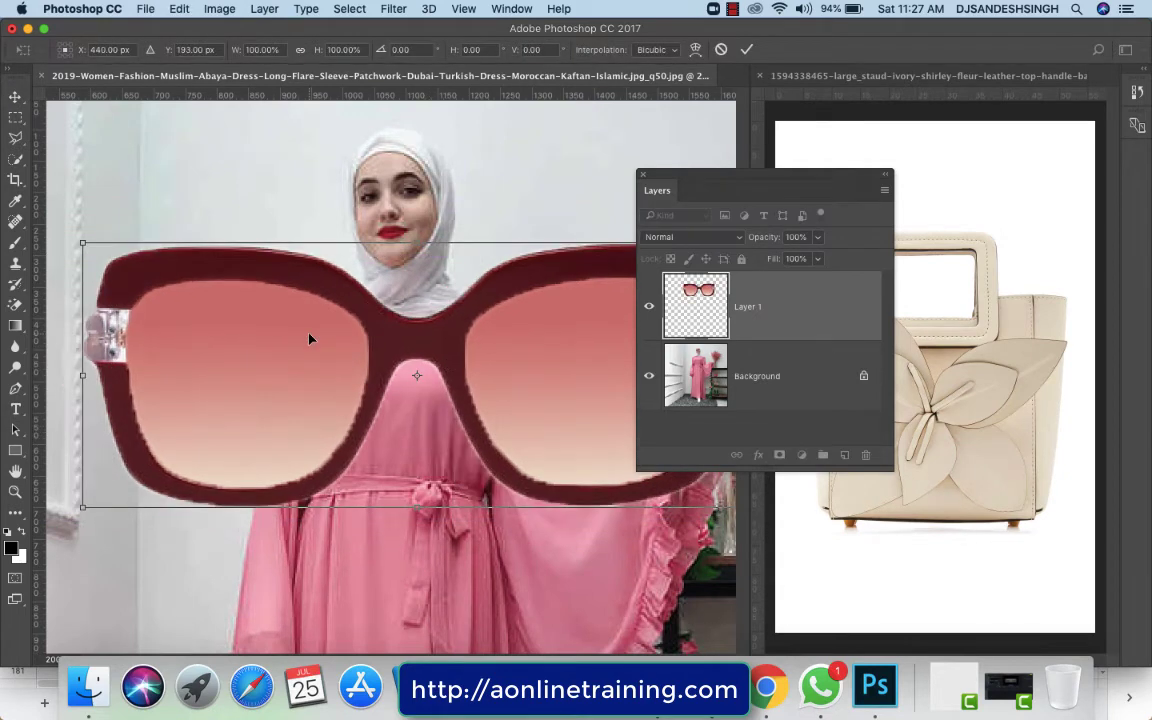
left_click_drag(83, 241, 288, 378)
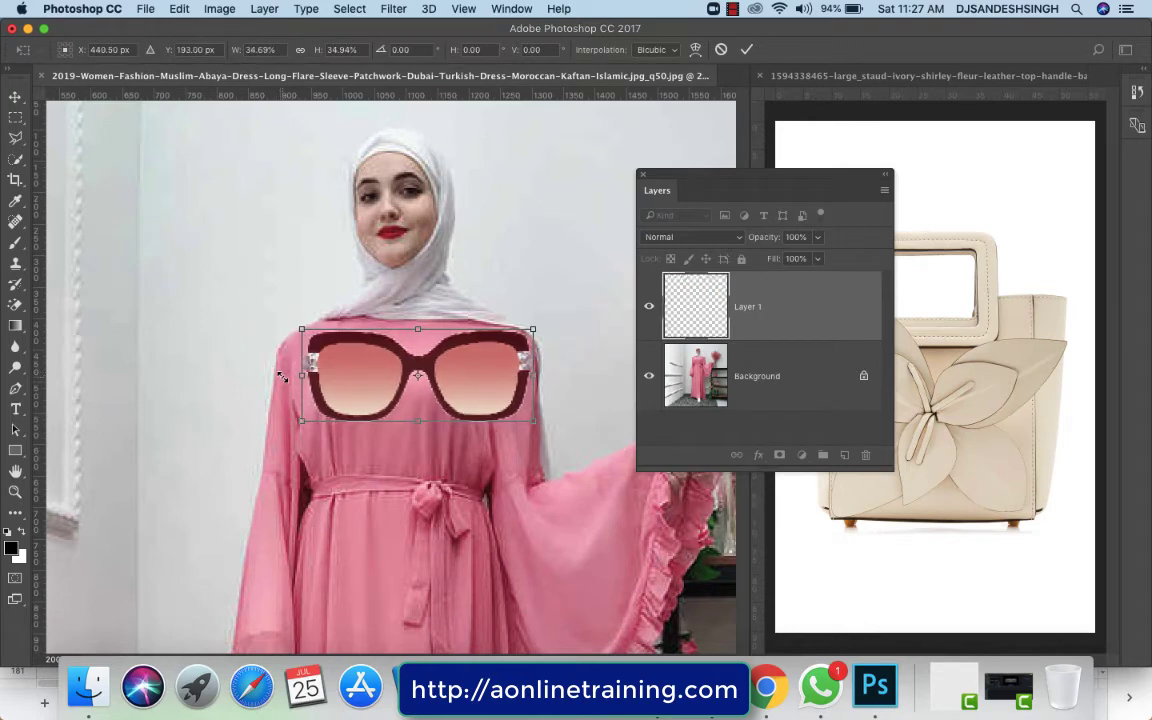
left_click_drag(368, 380, 337, 207)
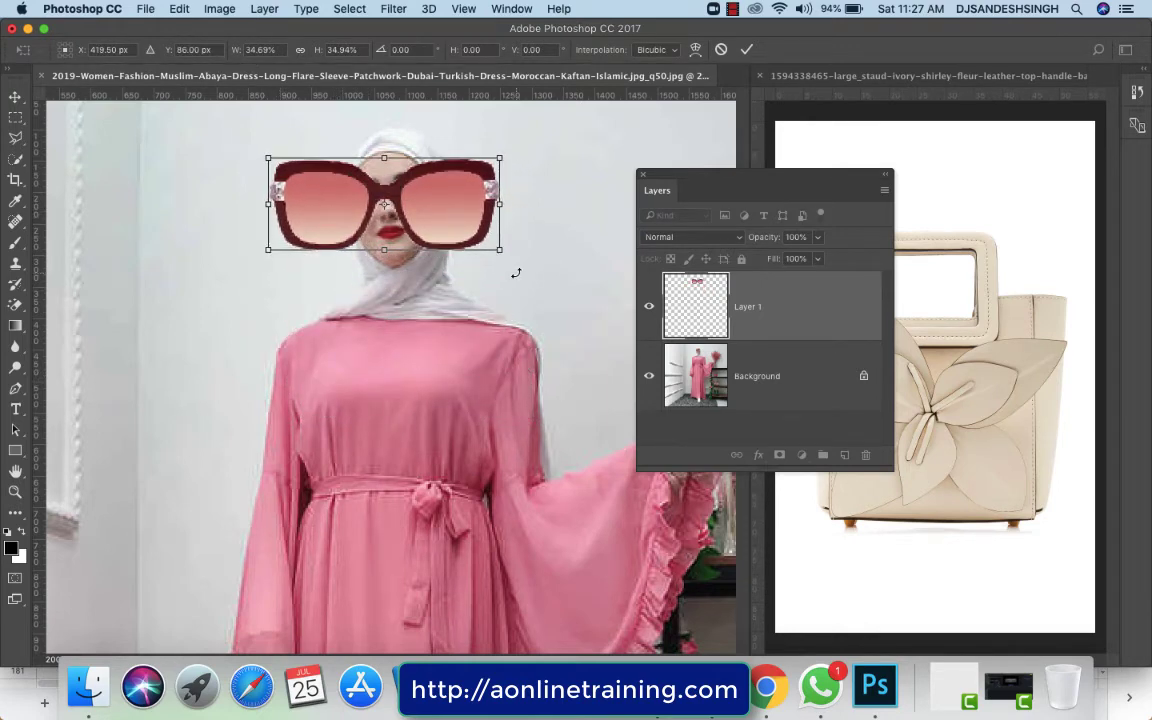
key("Return")
Step: Lower the sunglasses layer's opacity to 47% and shift the sunglasses slightly to the right to center them on the face
left_click(816, 237)
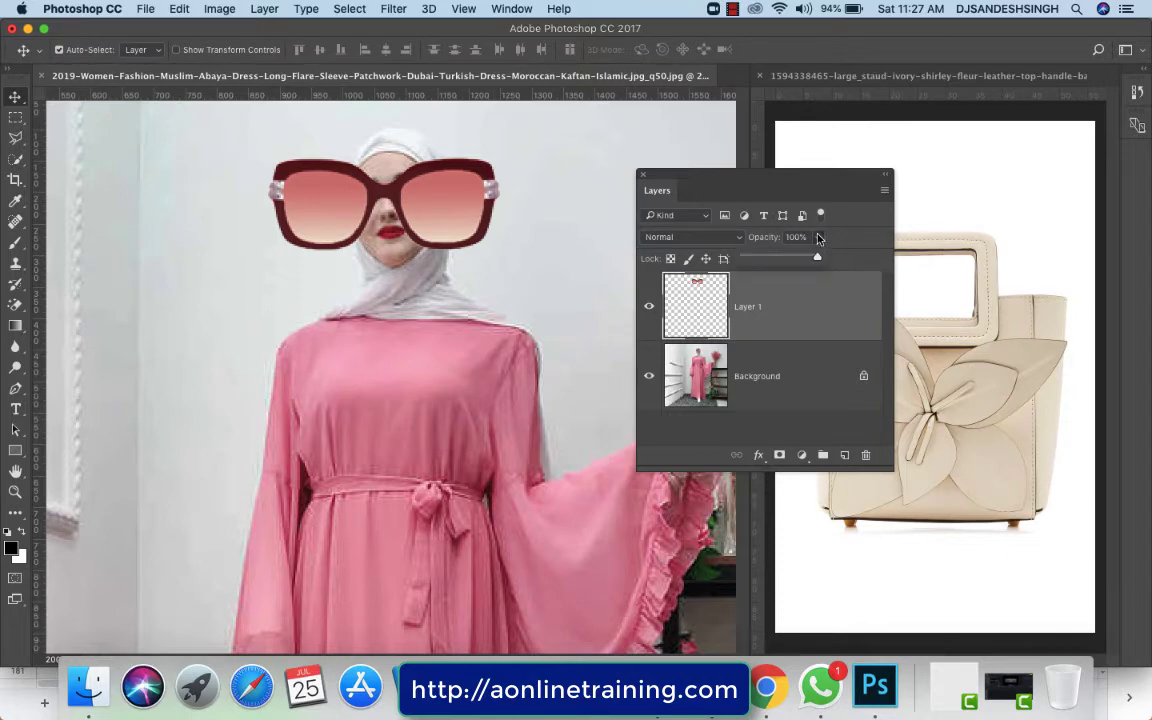
left_click_drag(773, 260, 778, 261)
left_click_drag(405, 195, 448, 215)
Step: Scale the sunglasses to about 38.5%, rotate them -9.26° to match the head's tilt, and place them over the model's eyes
key("super+t")
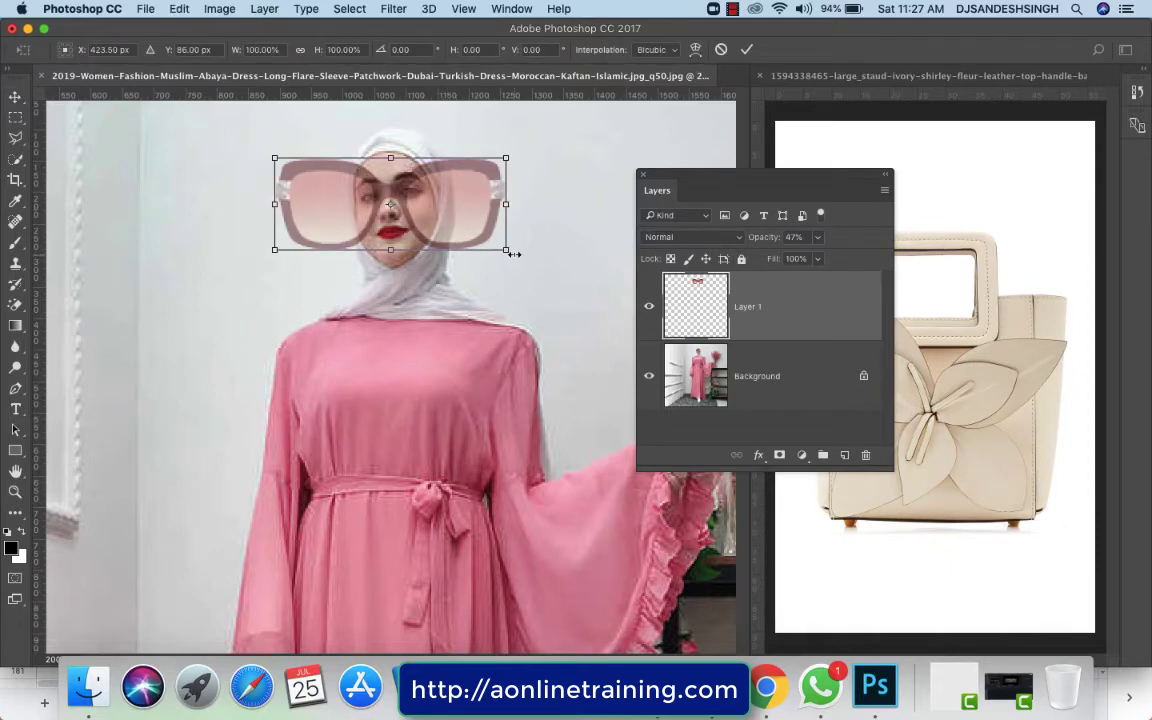
left_click_drag(506, 250, 453, 207)
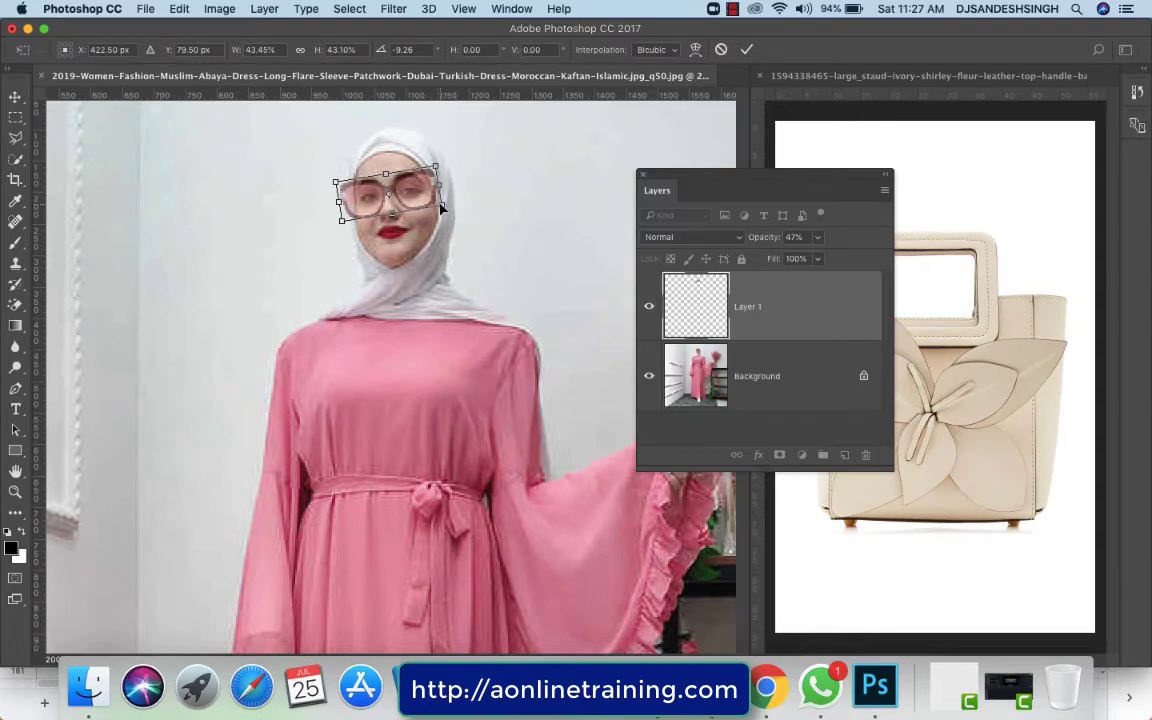
left_click_drag(436, 167, 430, 170)
key("Right")
key("Right")
key("Right")
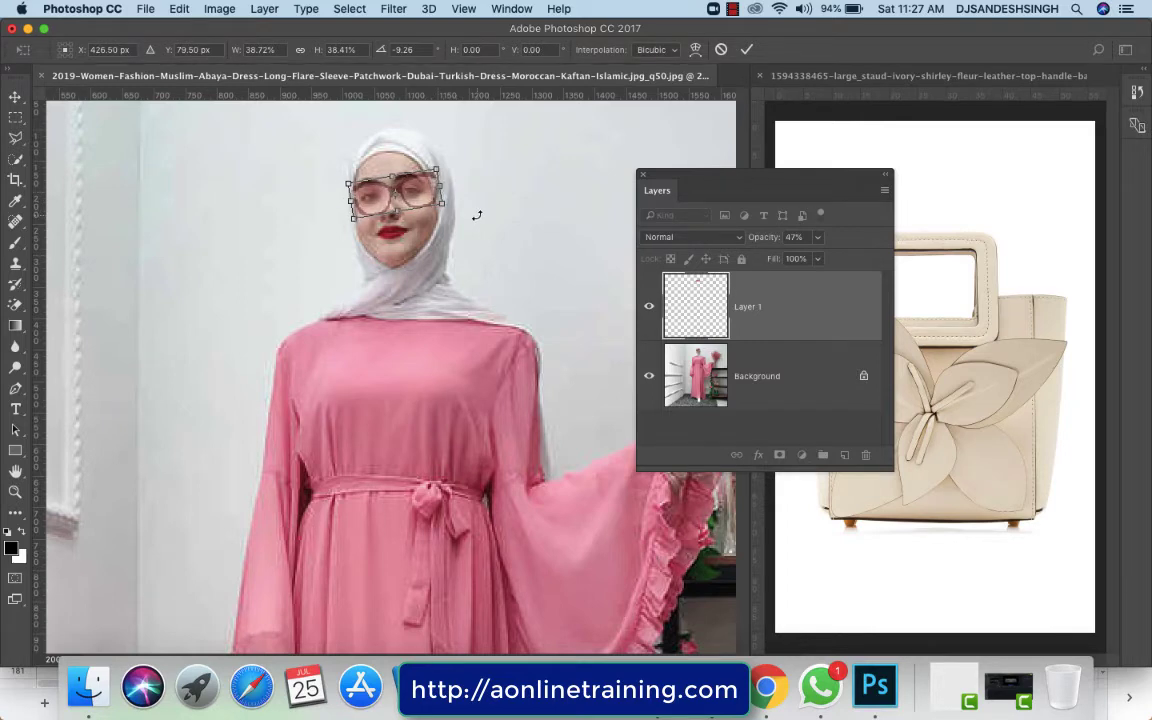
key("Left")
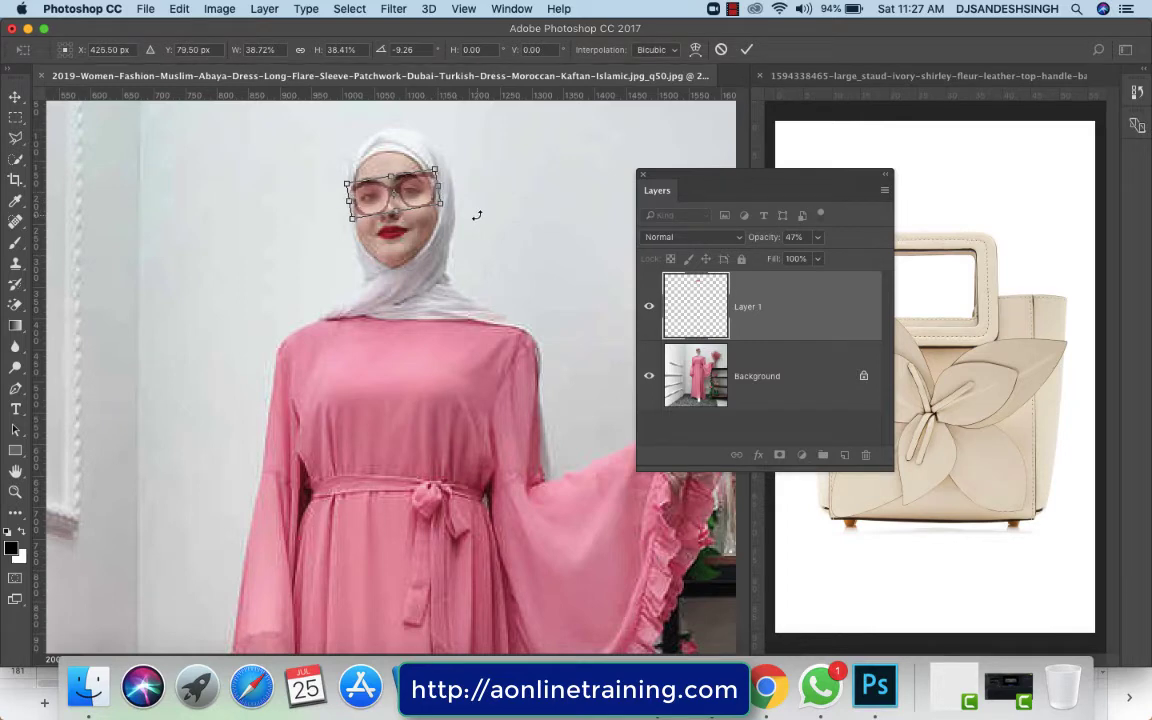
key("Return")
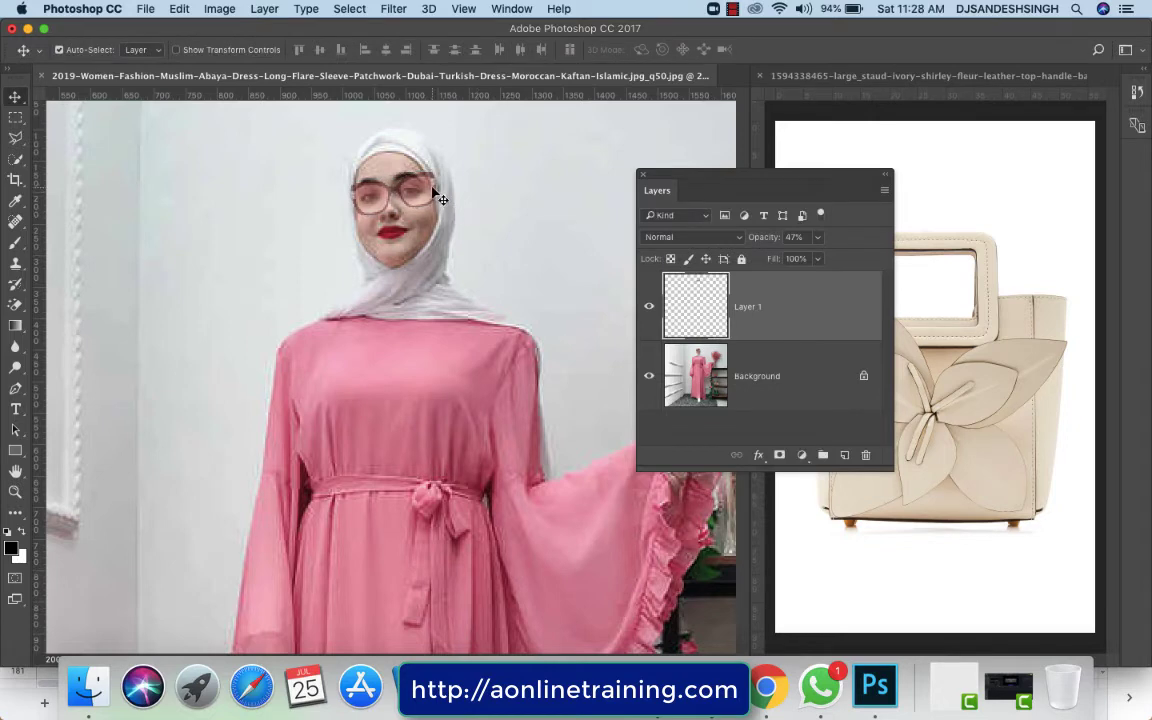
Step: Nudge the sunglasses a few pixels to the left across the model's face
key("Left")
key("Left")
key("Left")
key("Left")
key("Left")
key("Left")
key("Left")
key("Left")
key("Left")
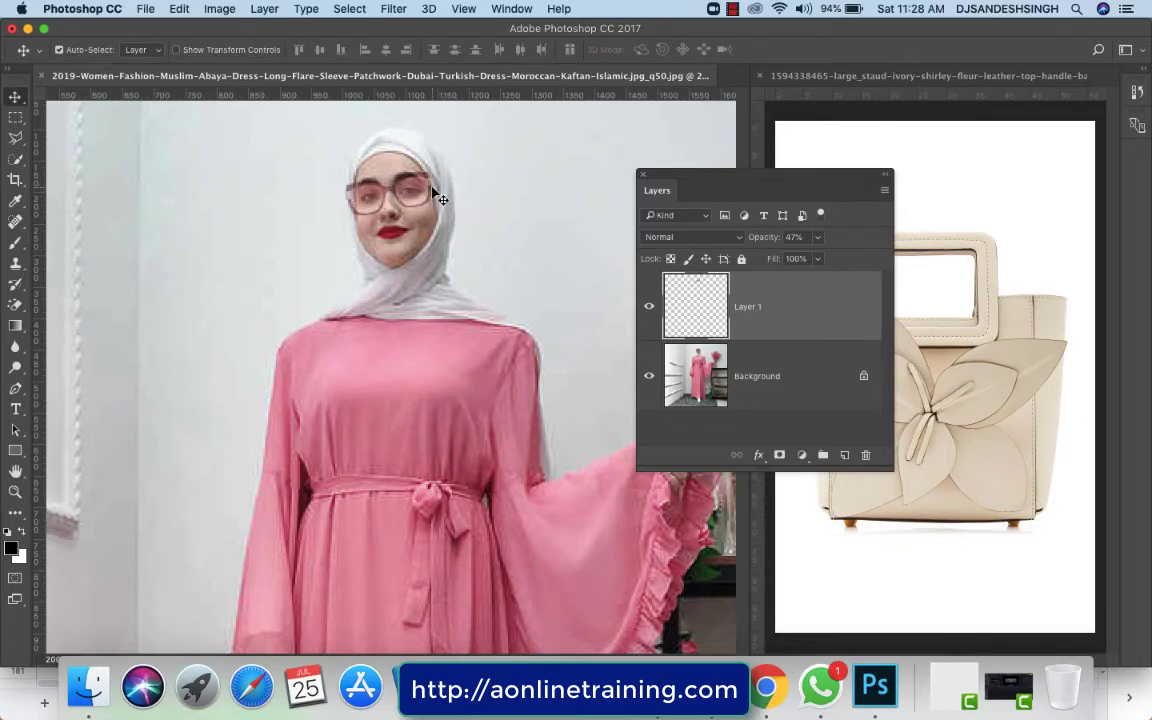
key("Left")
Step: Fine-tune the sunglasses with Free Transform, keeping 100% width and shifting them about 1 px left and 1 px down over the eyes
key("super+t")
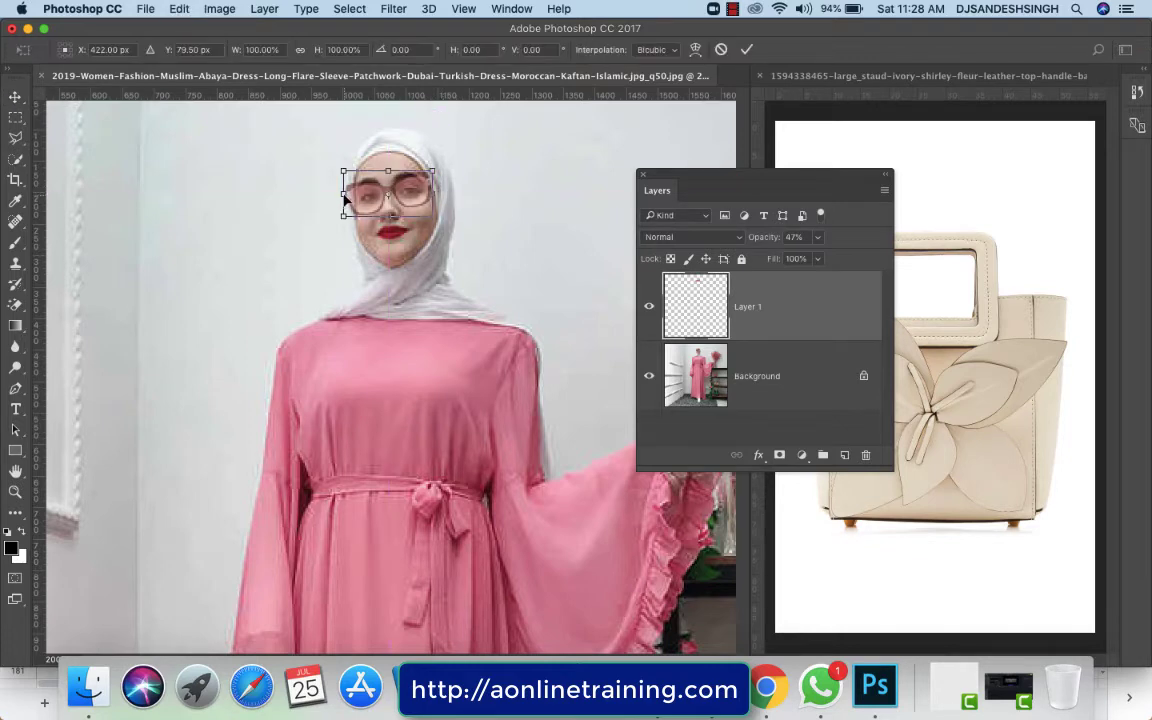
left_click_drag(343, 193, 345, 193)
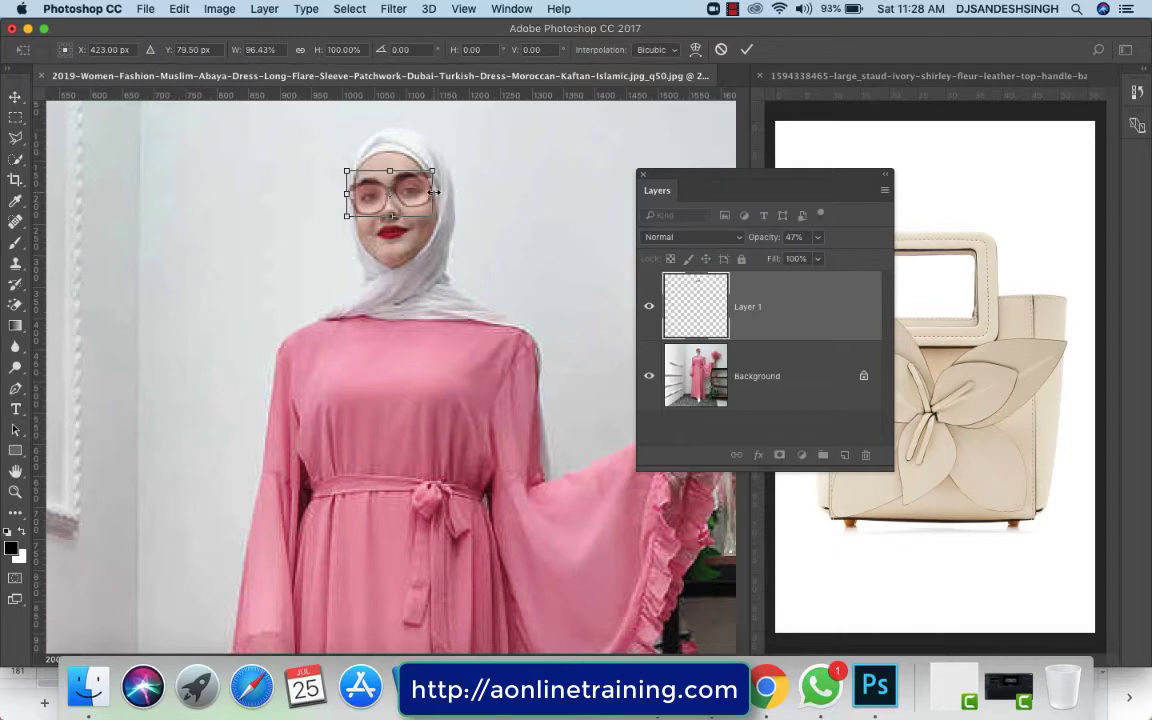
key("Left")
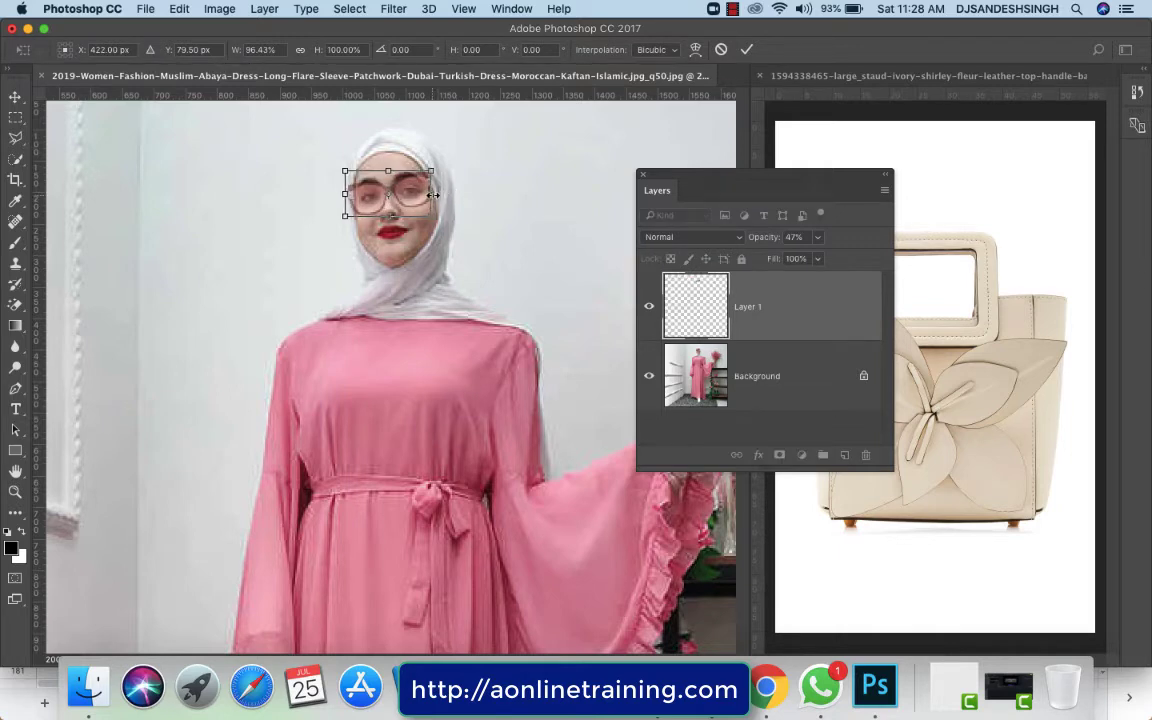
left_click_drag(435, 195, 437, 195)
key("Left")
key("Left")
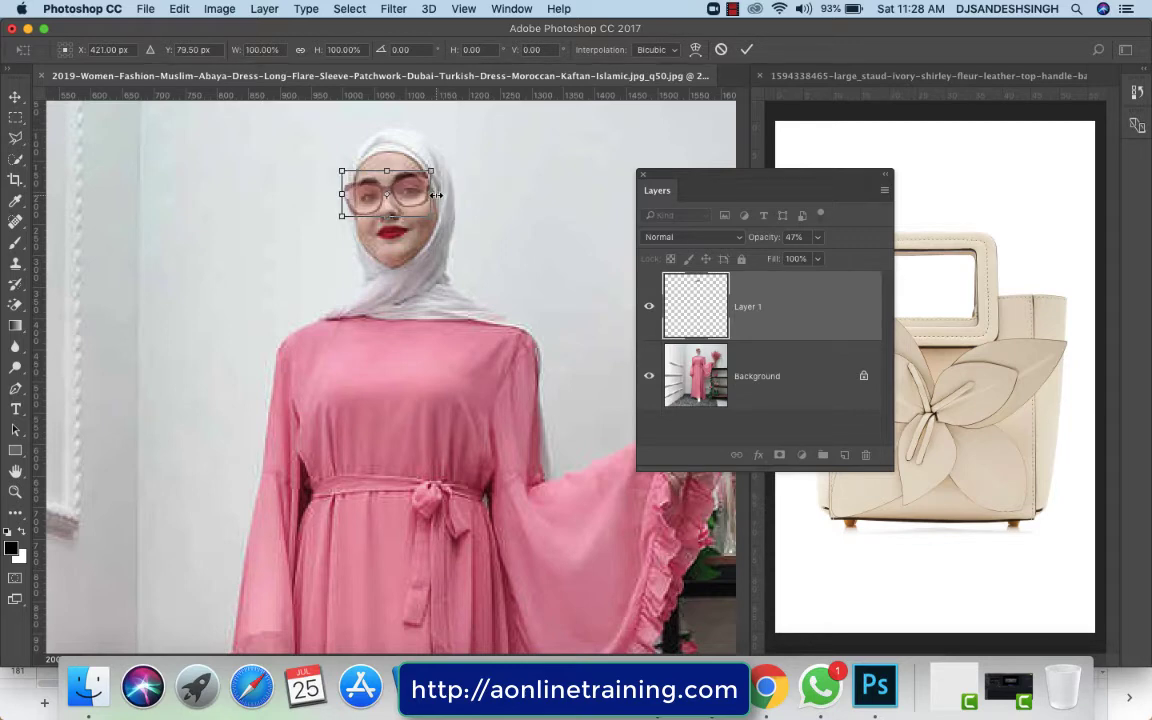
key("Right")
key("Down")
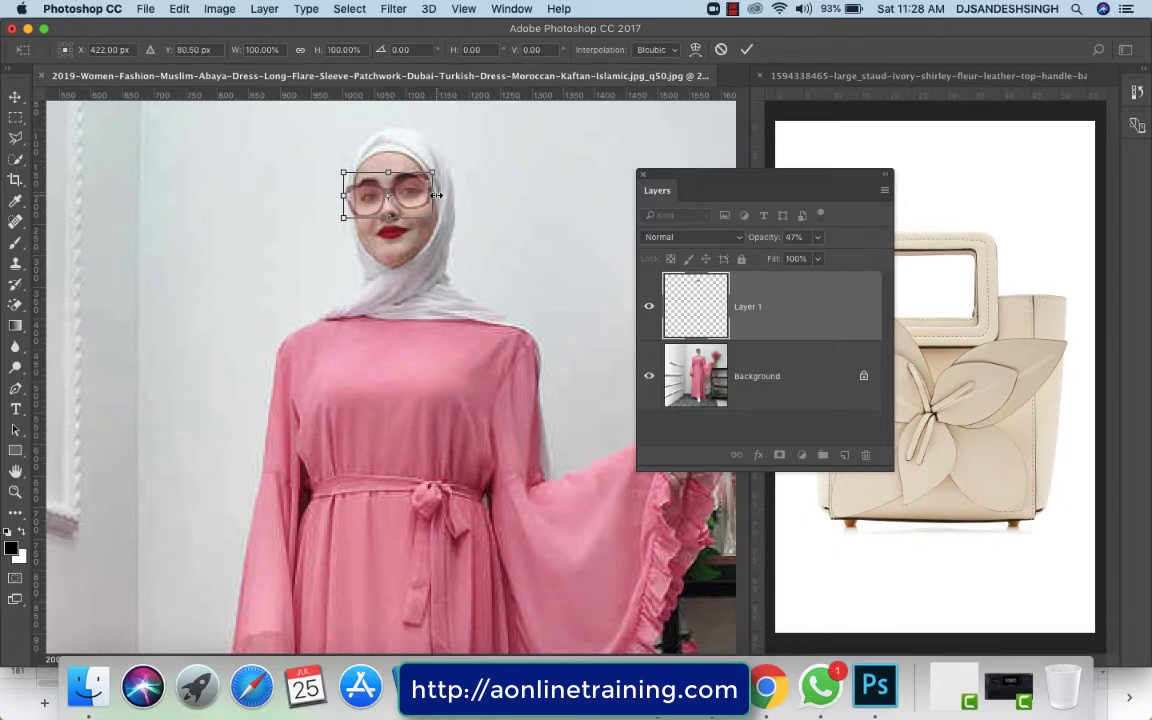
key("Left")
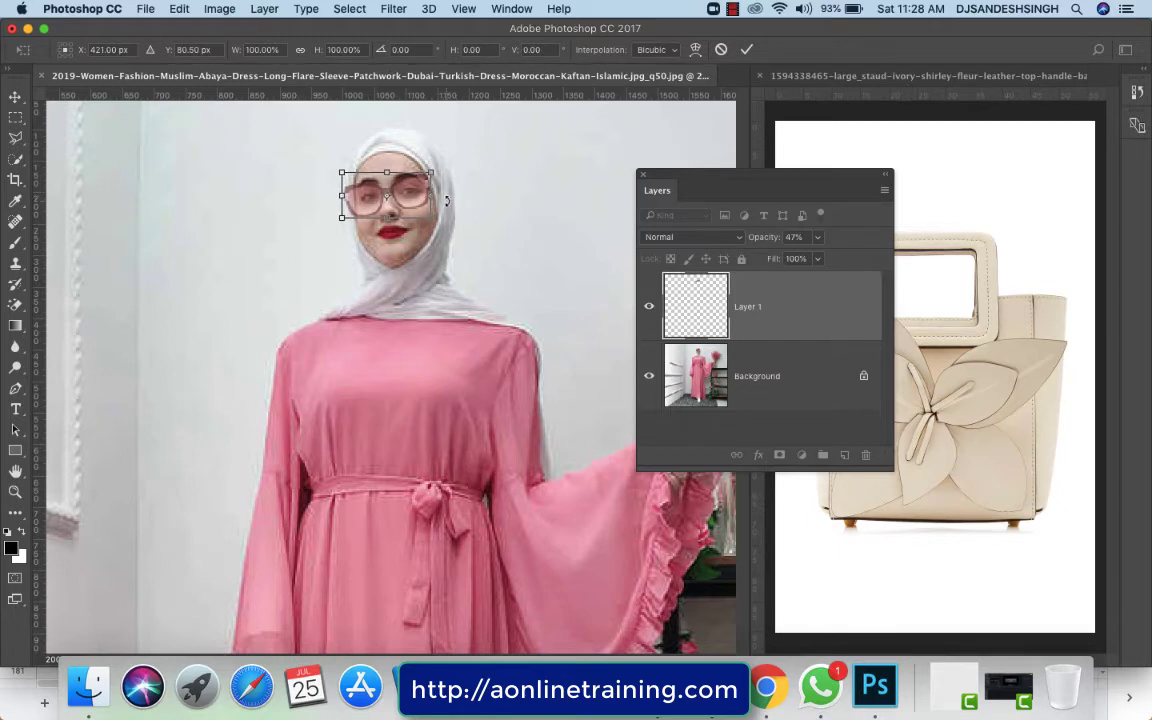
left_click_drag(446, 201, 449, 200)
key("Return")
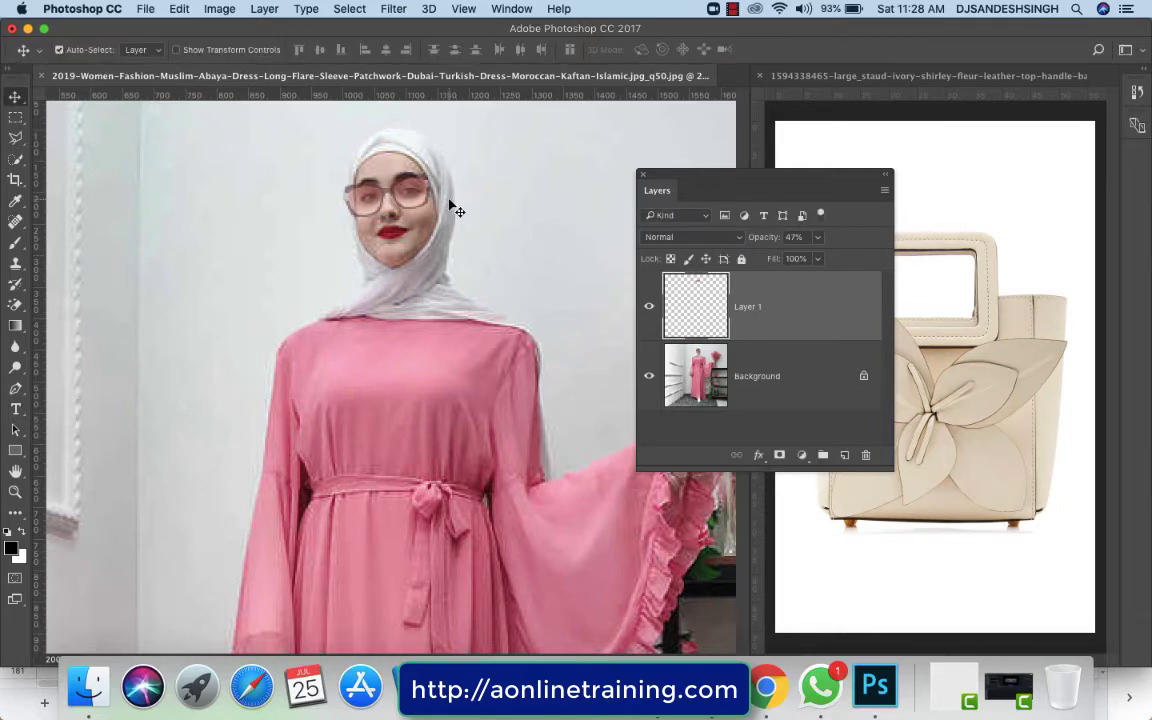
Step: Raise the sunglasses layer's opacity to 81%
left_click(817, 237)
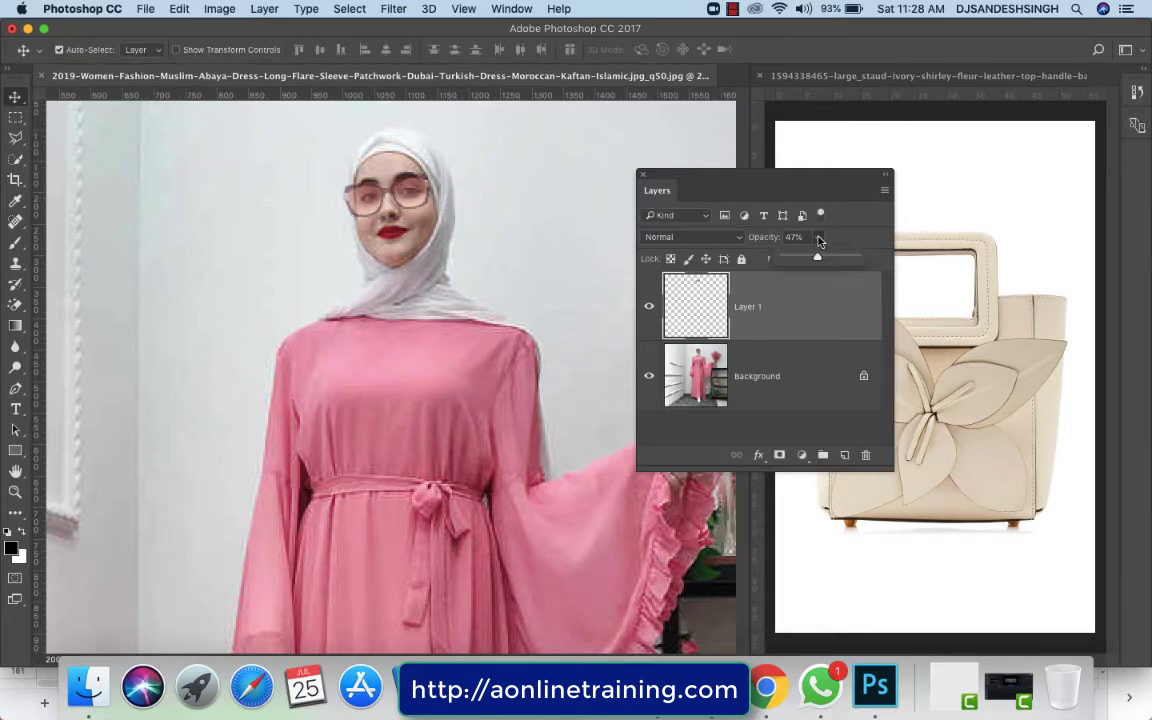
left_click_drag(818, 258, 842, 263)
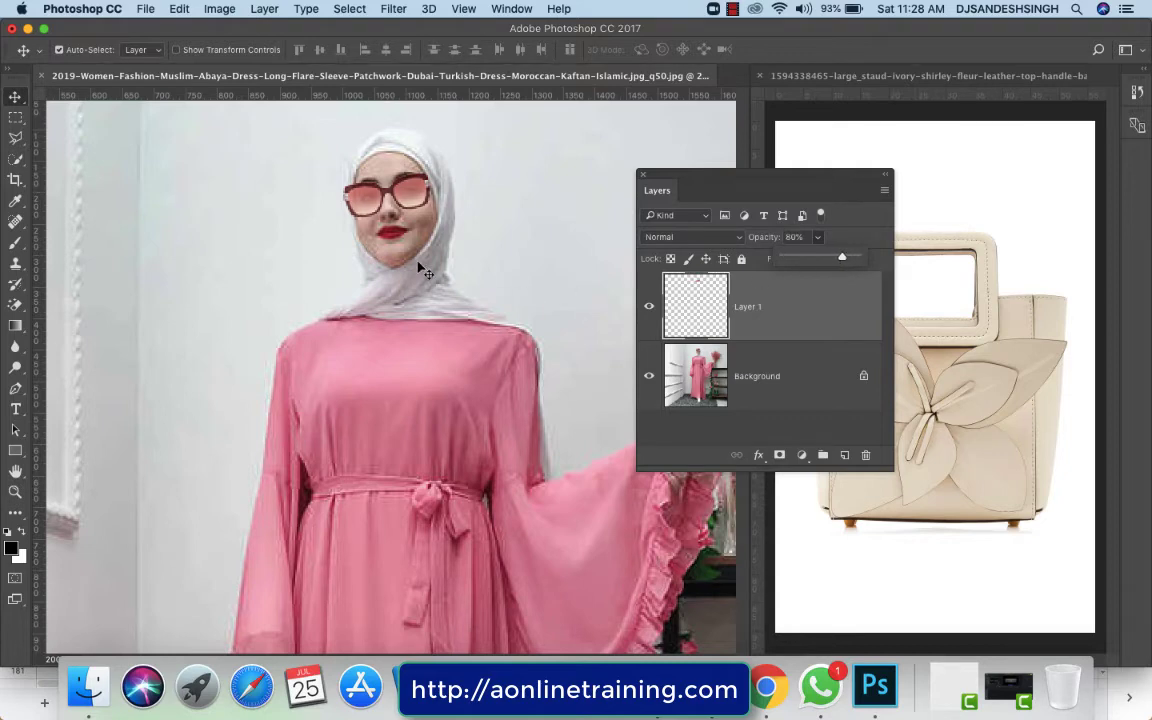
key("8")
key("1")
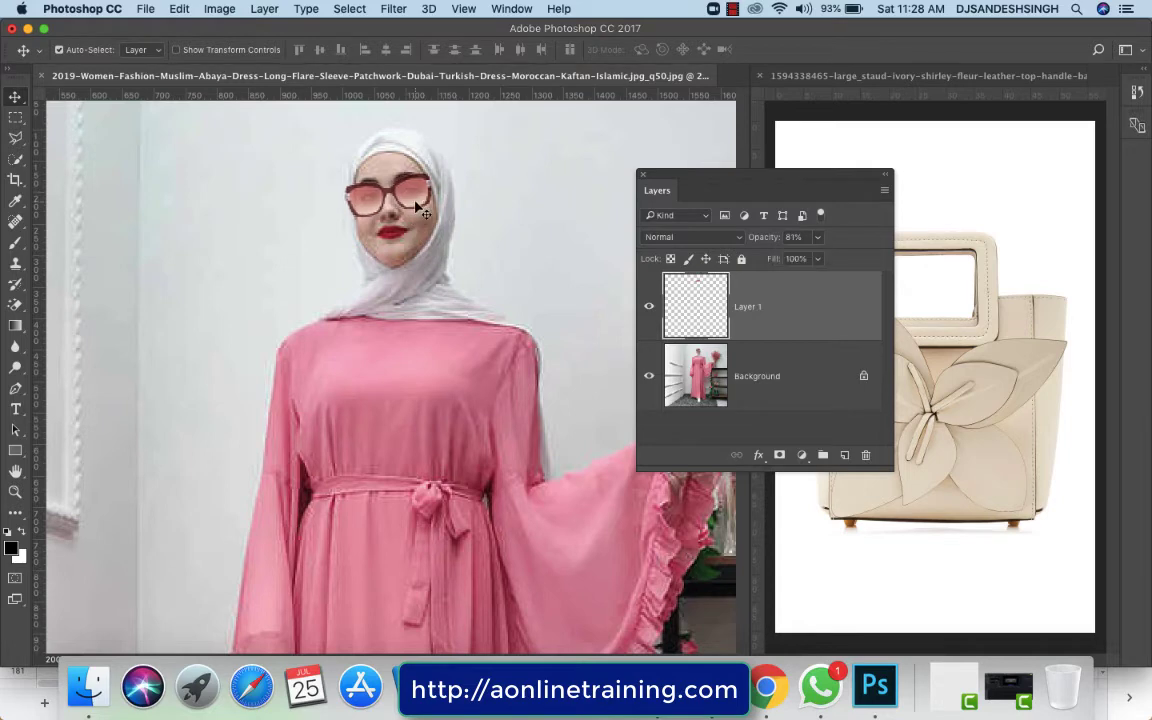
Step: Erase the white background around the handbag and inside its handle with the Magic Eraser at tolerance 2
key("super+minus")
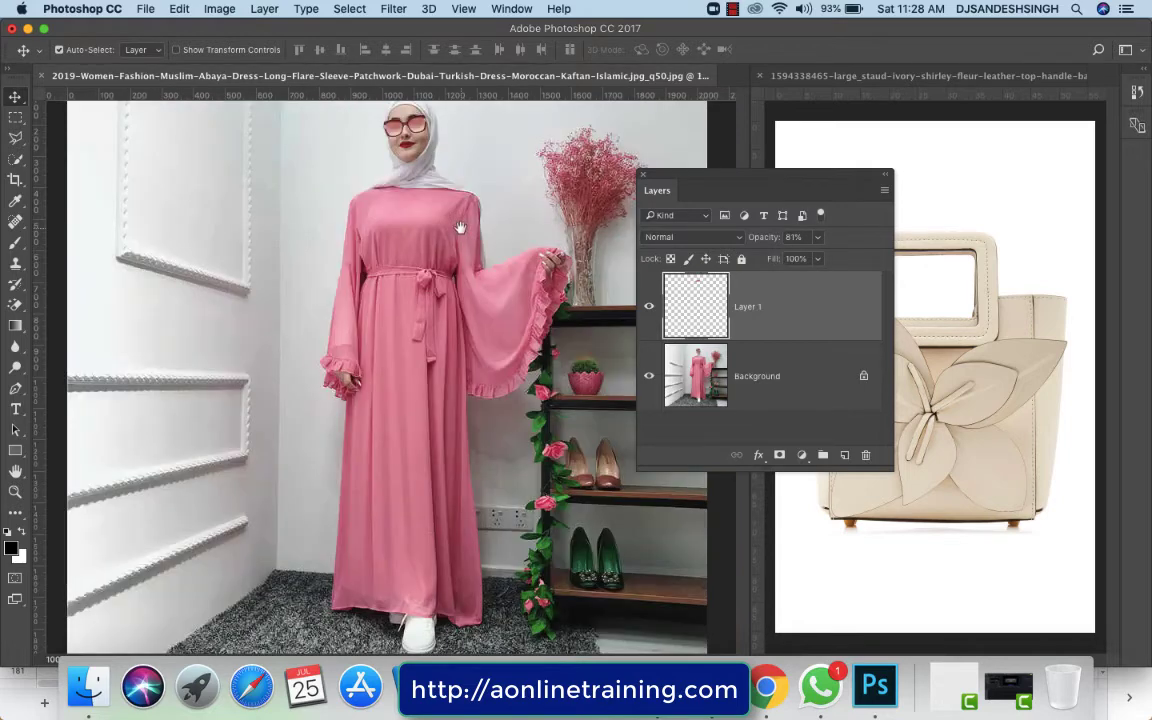
left_click_drag(796, 182, 590, 180)
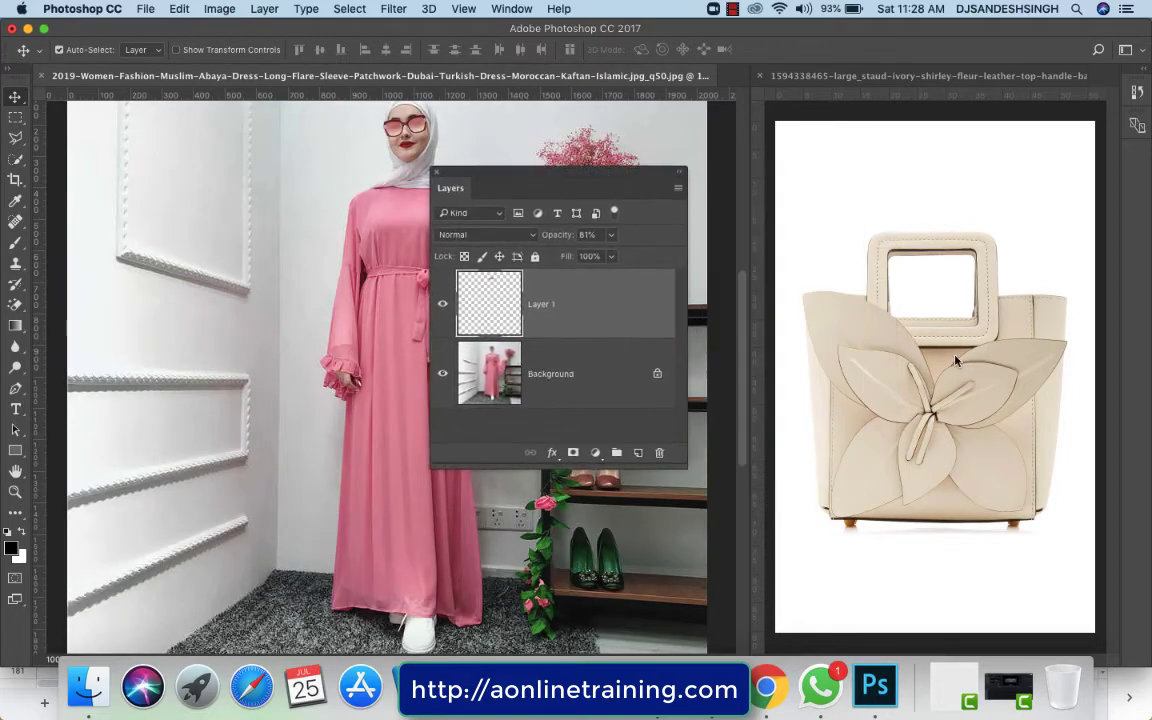
left_click(956, 362)
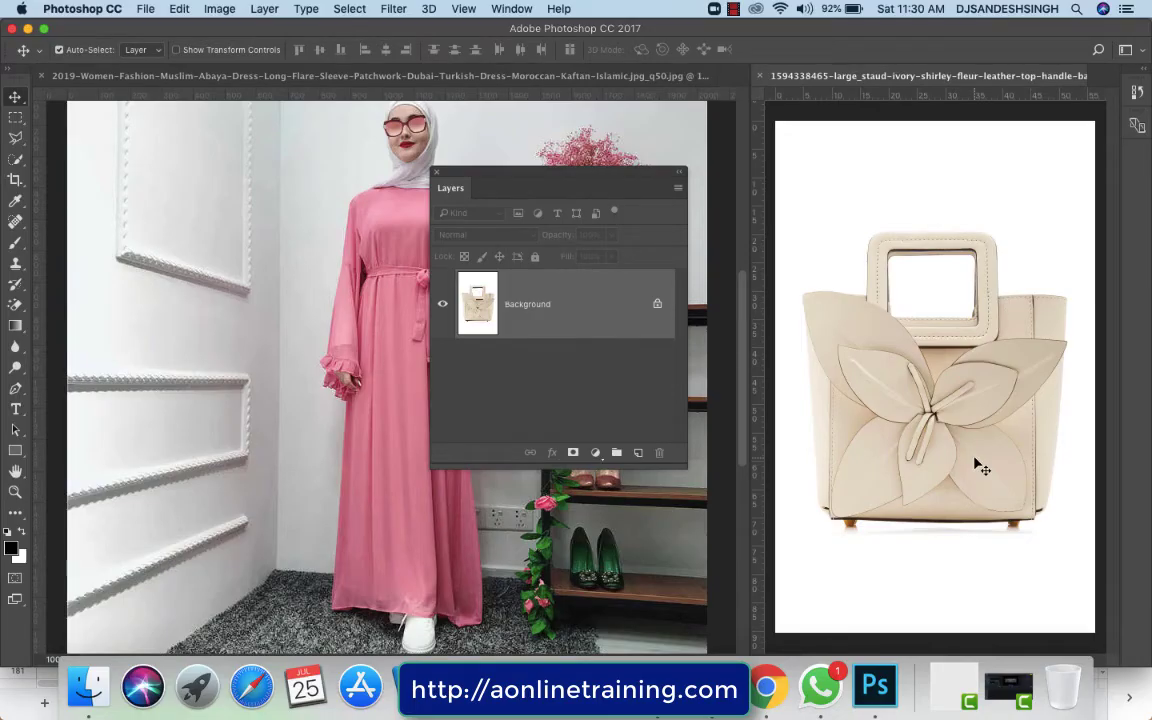
left_click(13, 307)
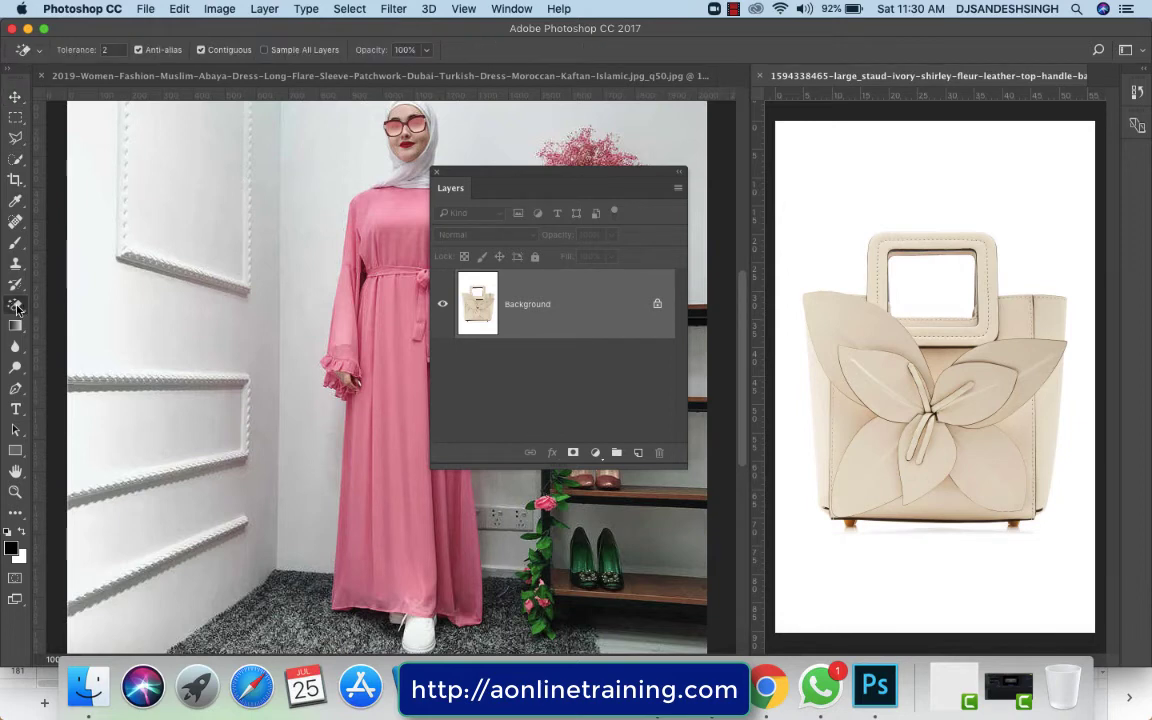
left_click(16, 308)
left_click(96, 330)
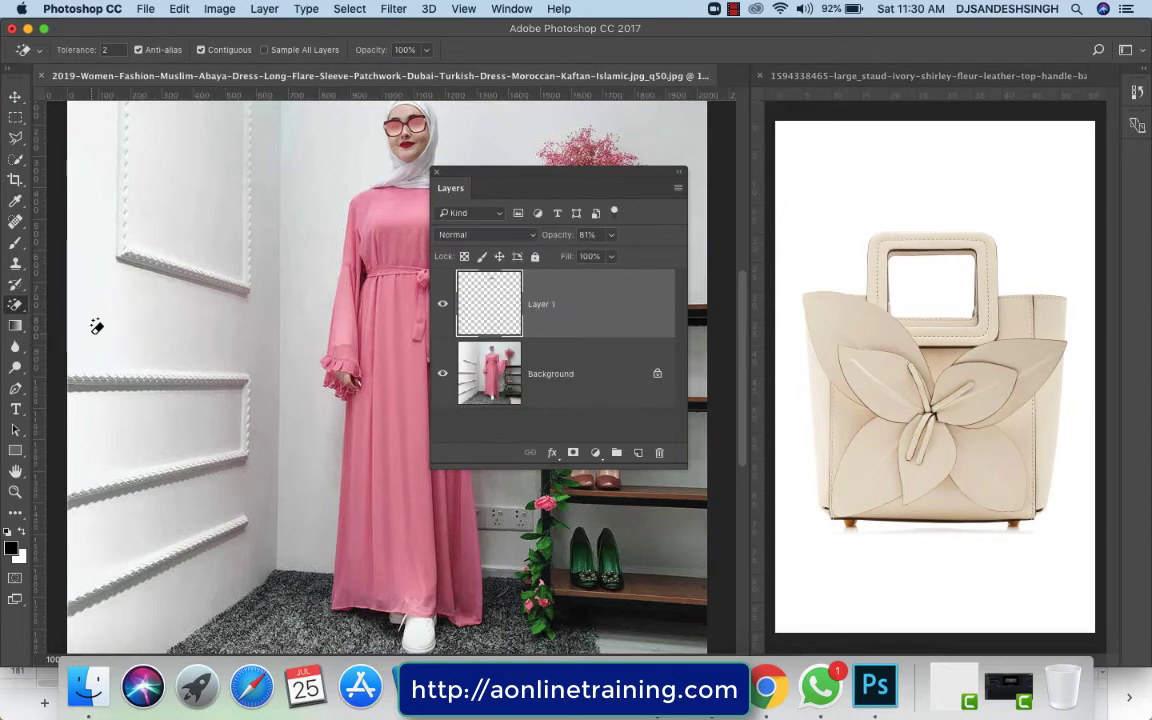
left_click(894, 190)
left_click(895, 182)
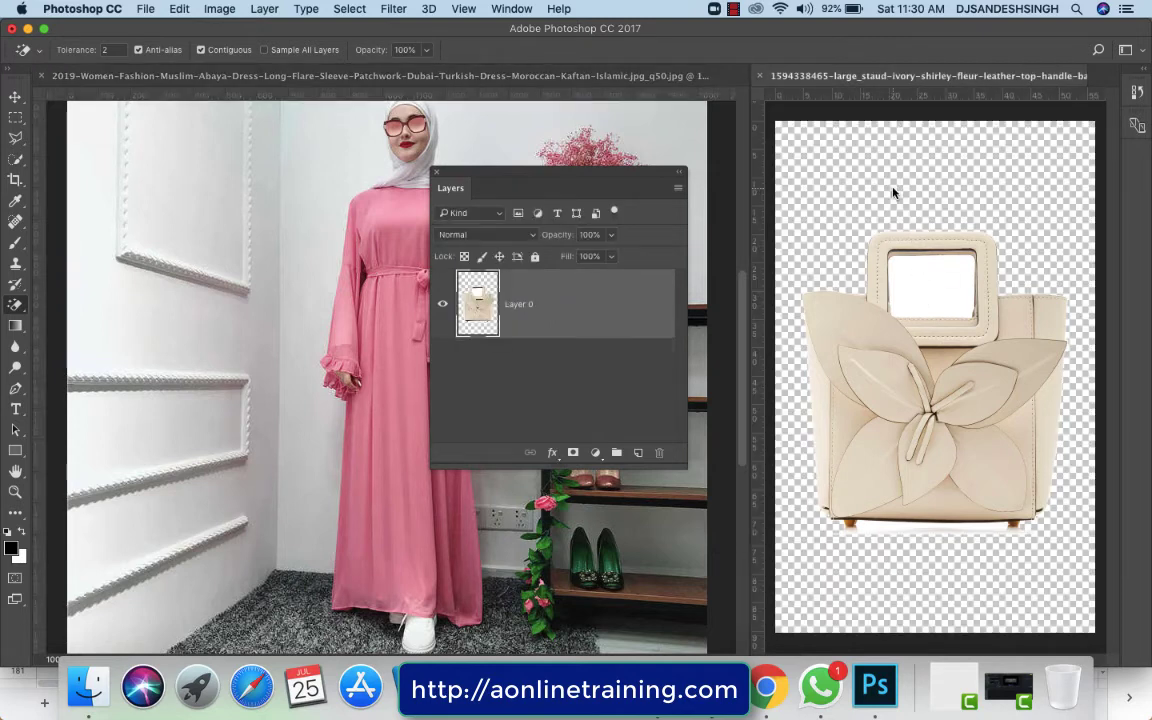
left_click(934, 276)
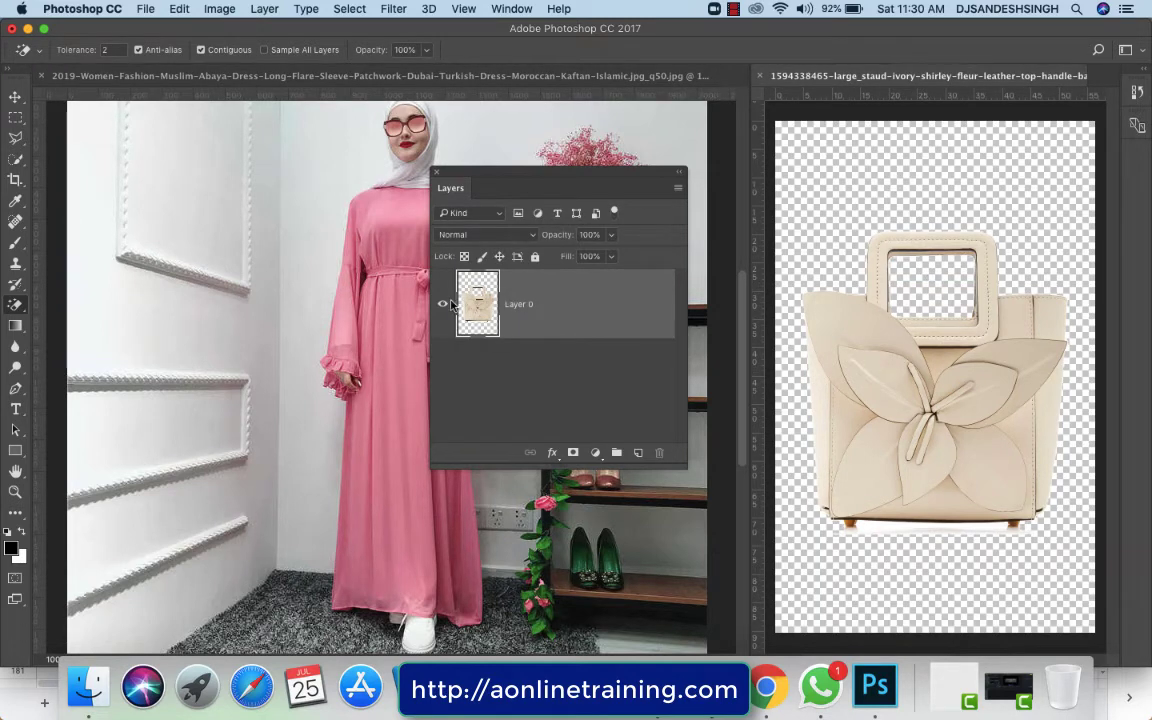
Step: Delete the leftover white shadow strip beneath the handbag using a rectangular marquee selection, and deselect
left_click(15, 117)
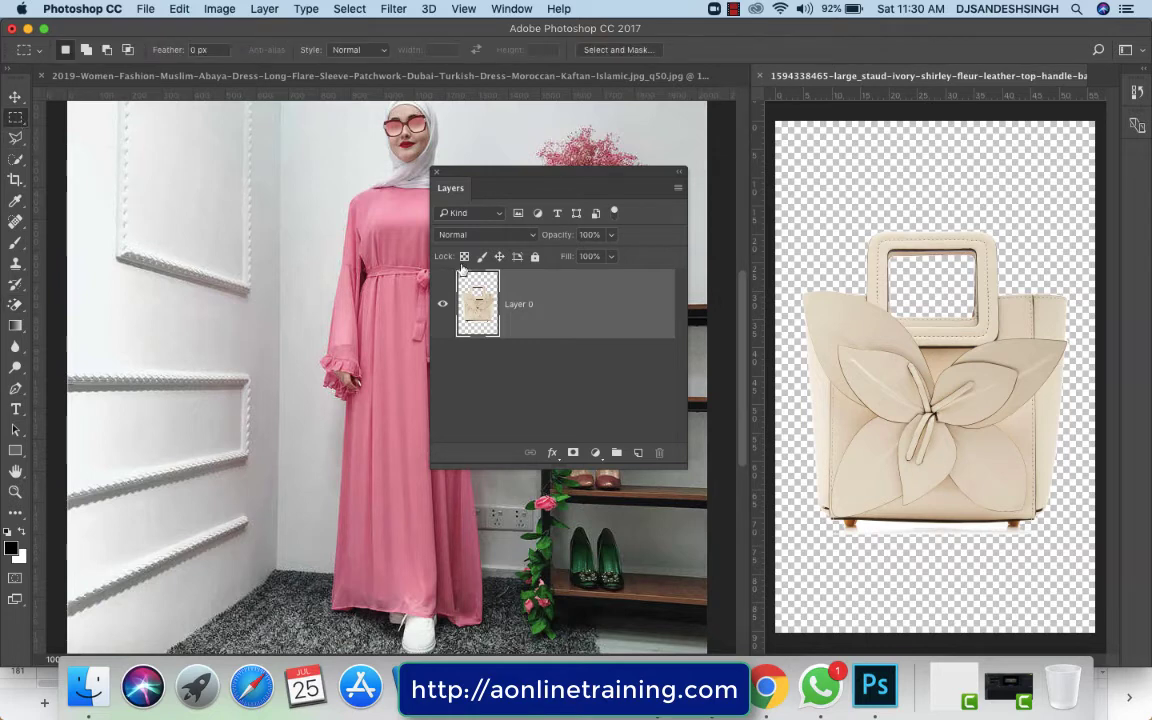
left_click_drag(1062, 556, 797, 528)
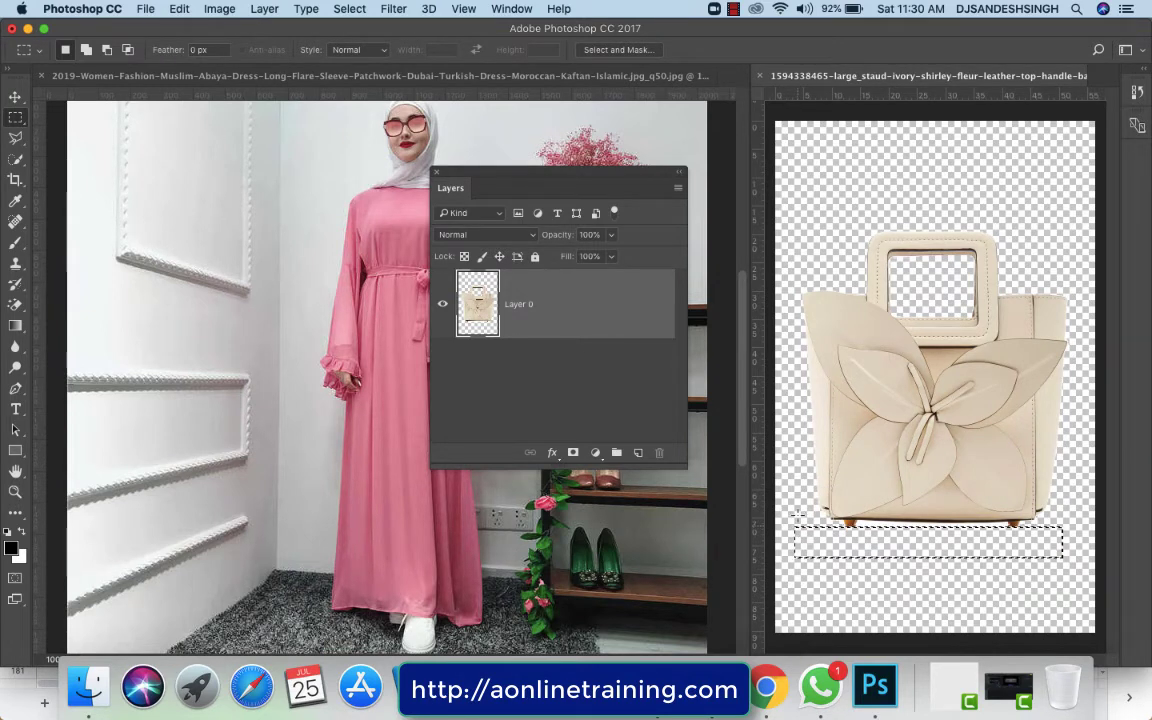
left_click(349, 9)
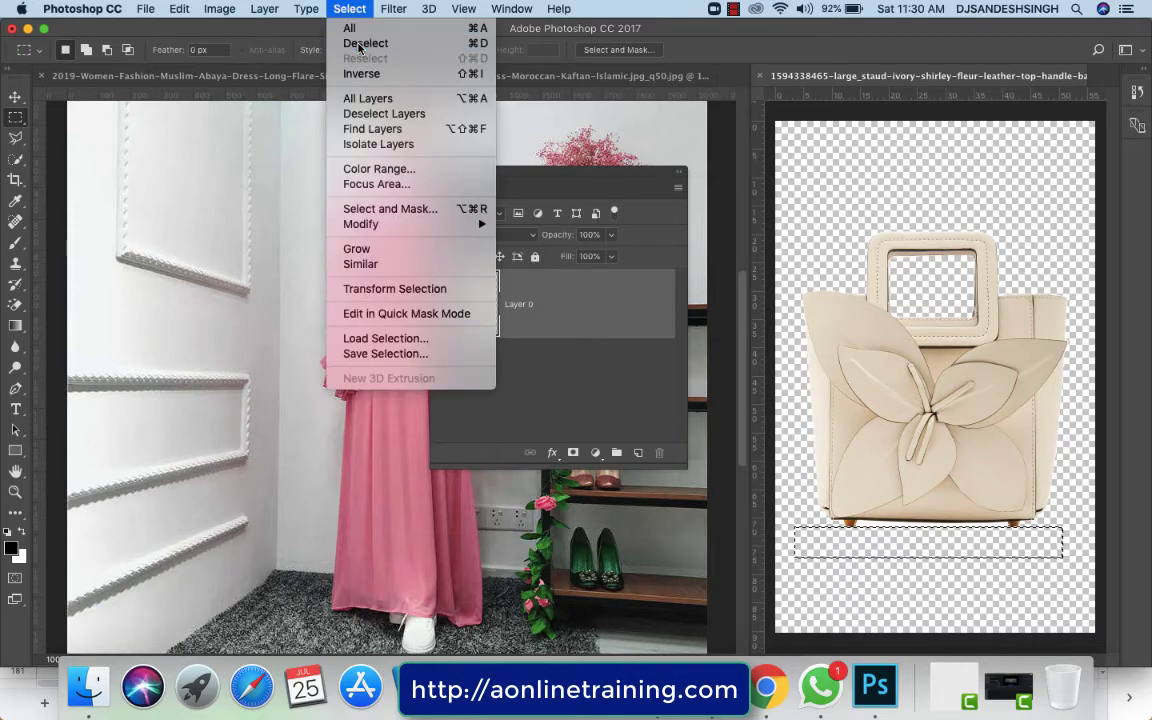
left_click(362, 43)
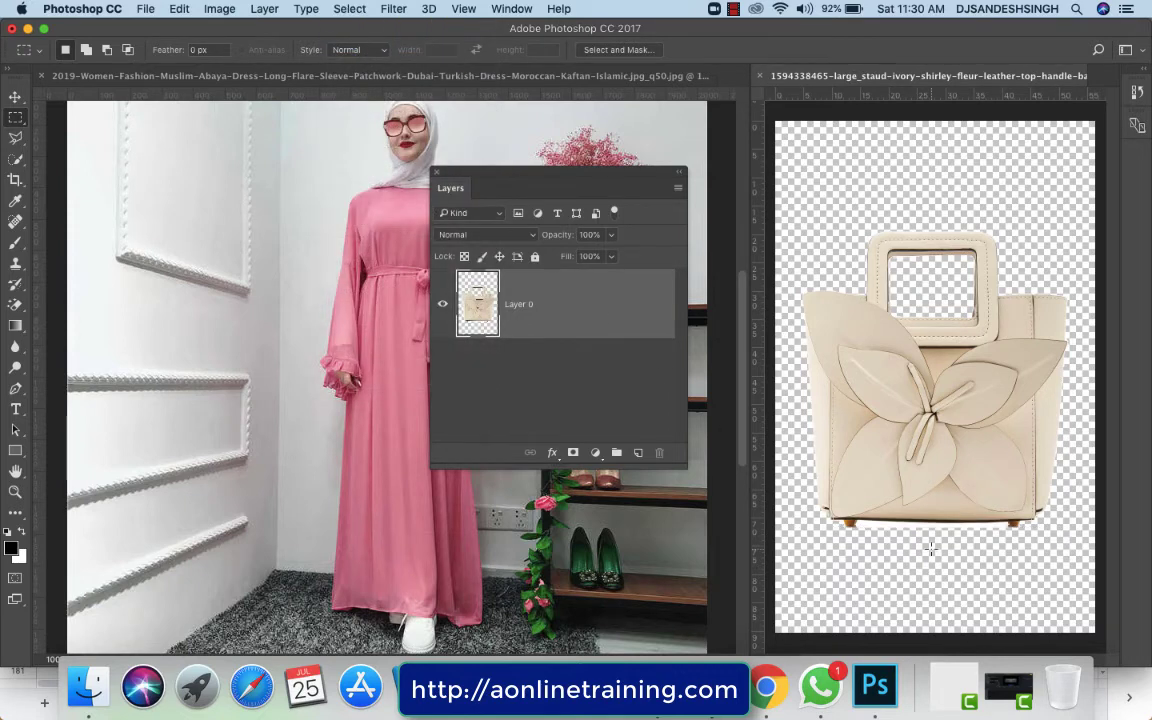
Step: Outline the remaining white area between the handbag's feet with the Polygonal Lasso, delete it, and deselect
scroll(931, 556, "up", 2)
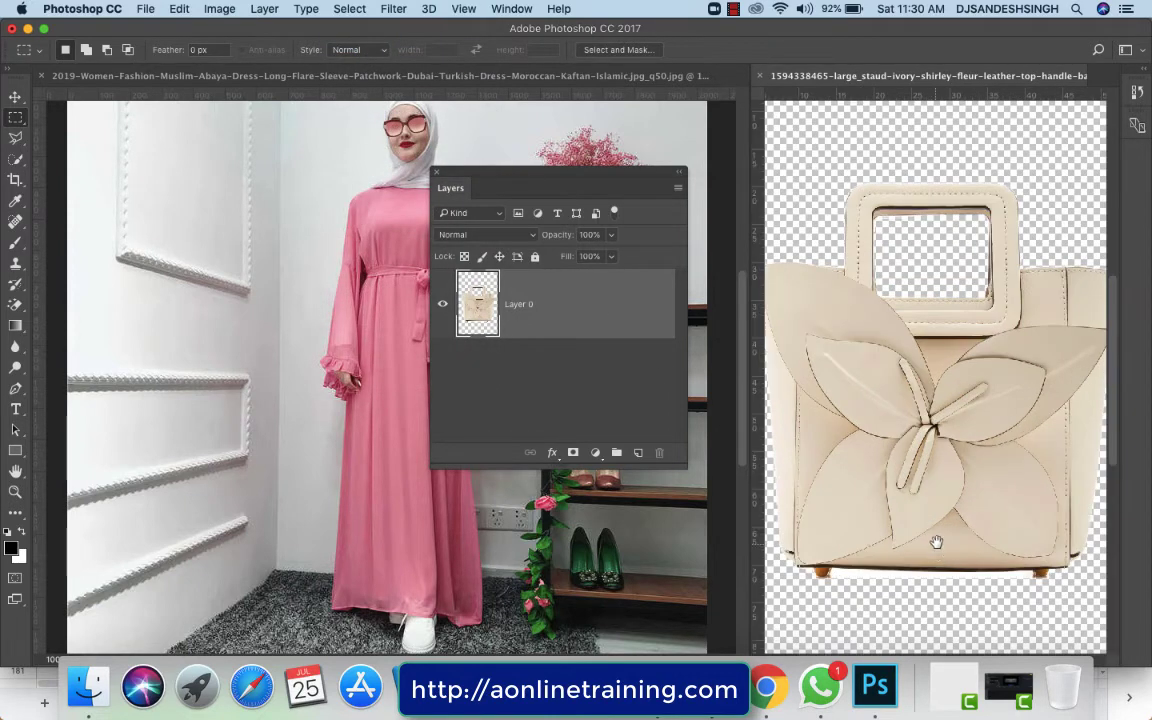
scroll(938, 540, "up", 2)
left_click_drag(938, 540, 918, 319)
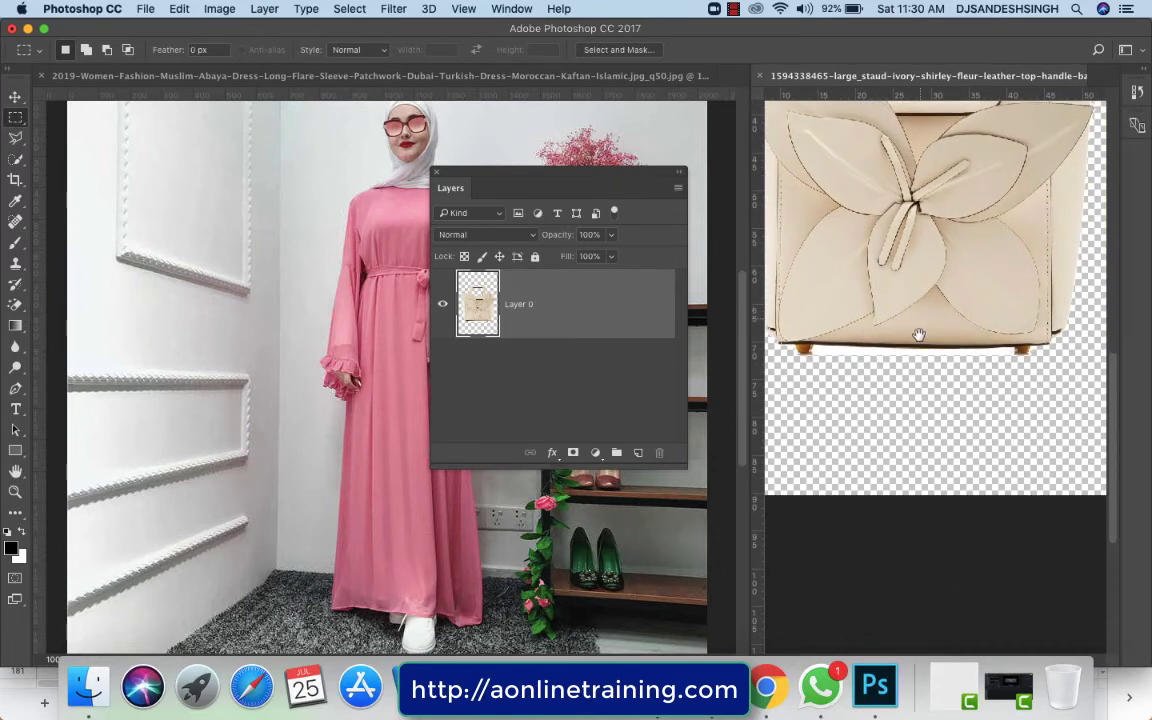
left_click(16, 139)
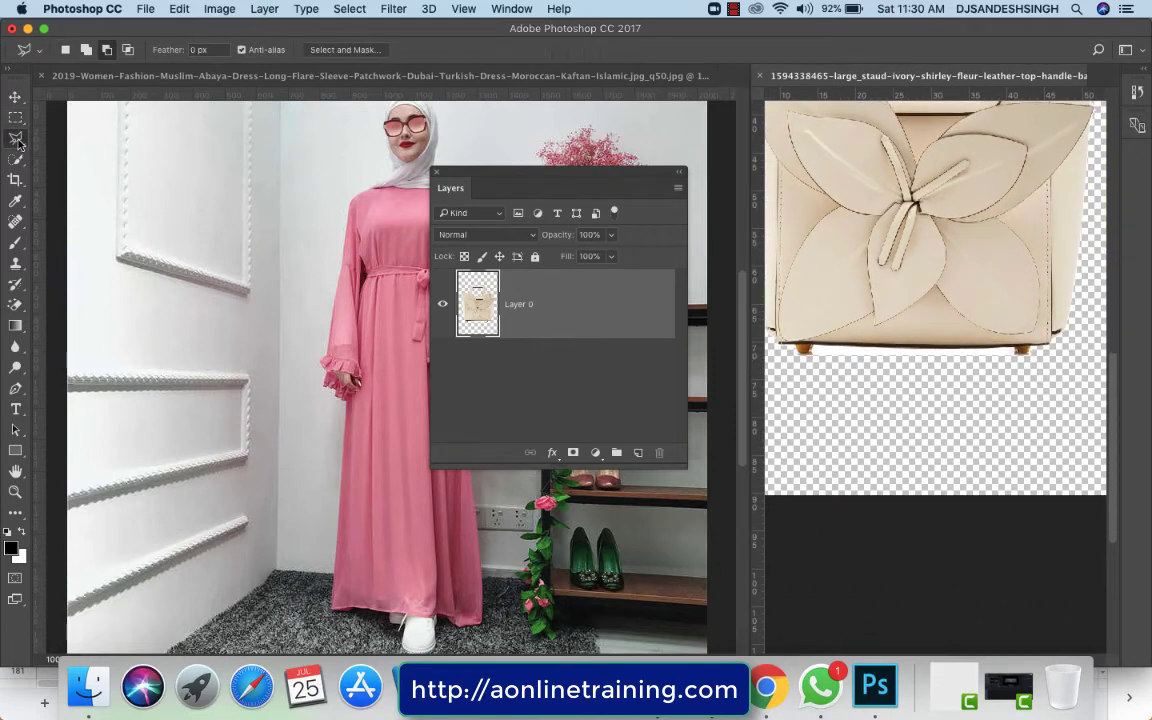
left_click(818, 350)
left_click(1018, 356)
left_click(798, 372)
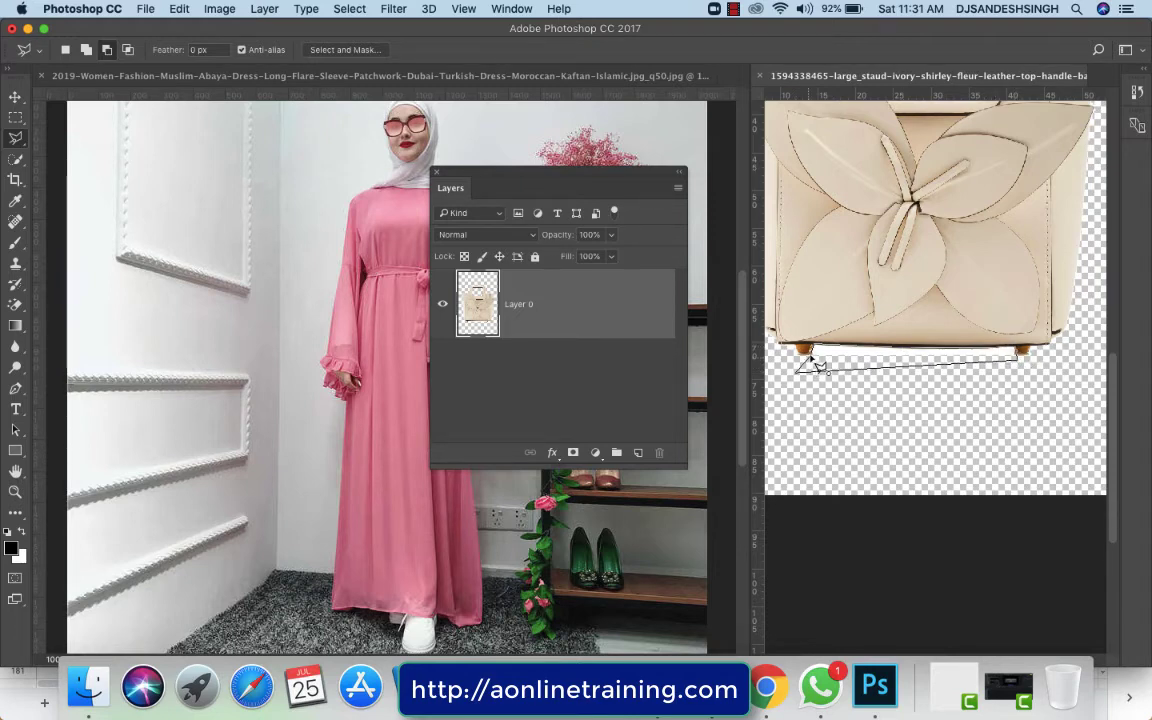
left_click(815, 353)
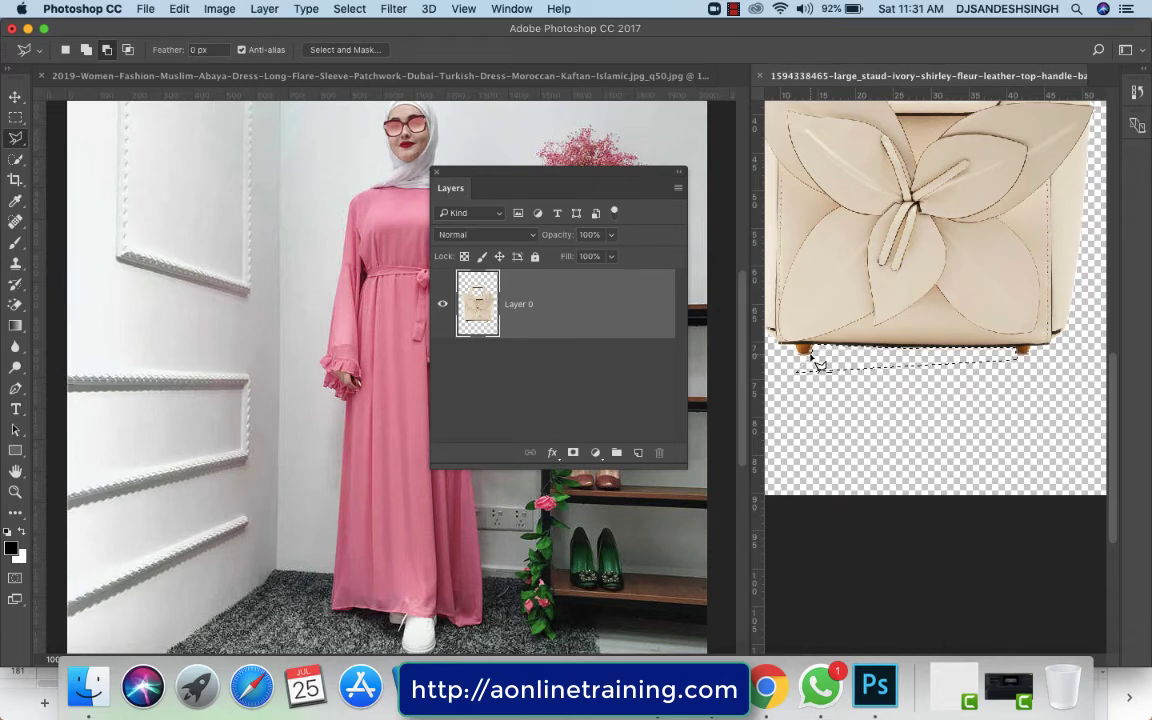
key("super+d")
Step: Copy the cut-out handbag into the model photo as a new layer with the Move tool
left_click(15, 101)
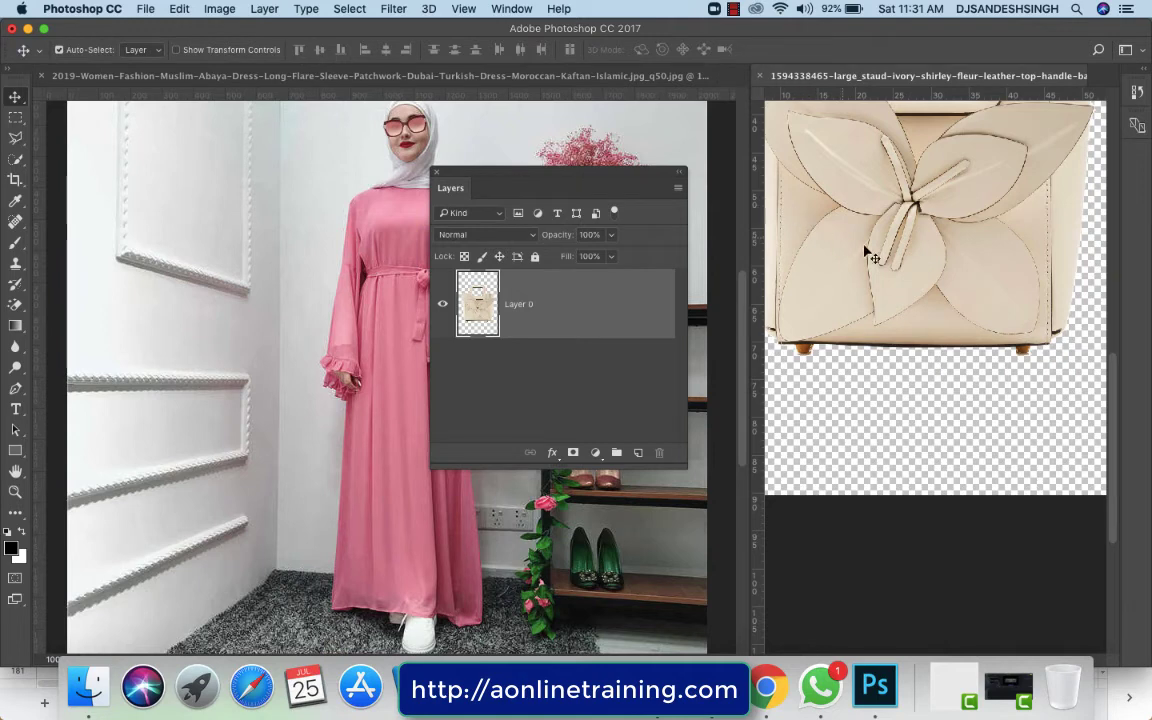
left_click_drag(930, 263, 560, 316)
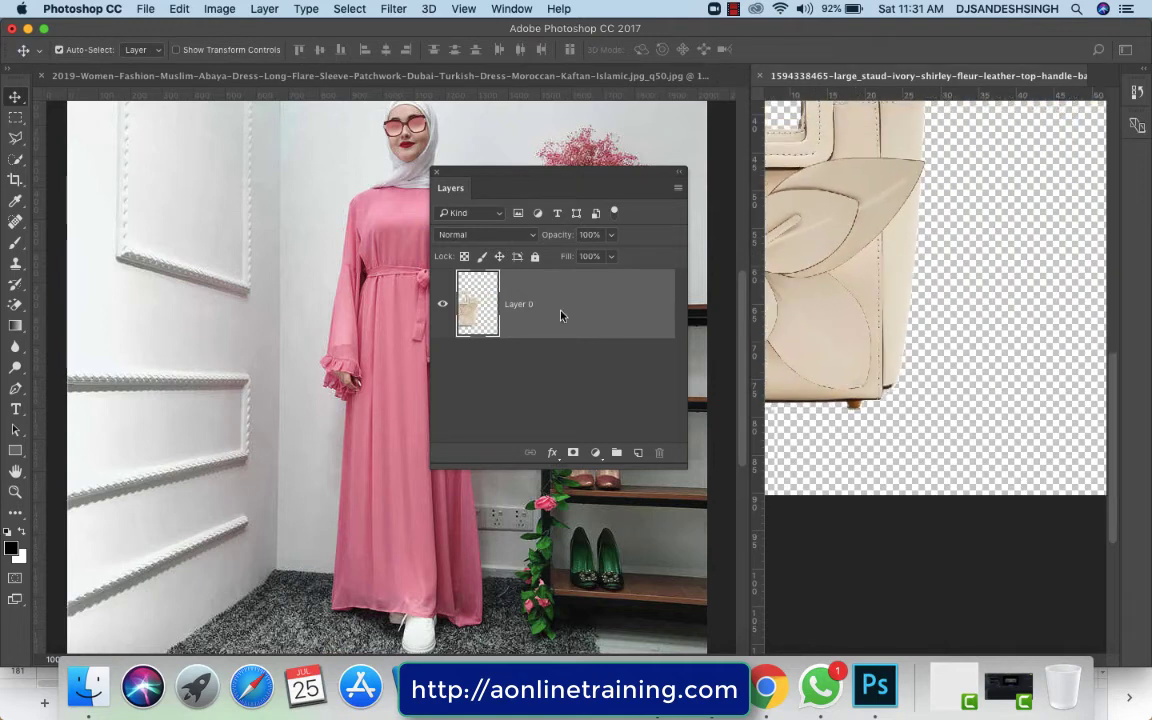
left_click_drag(362, 315, 364, 318)
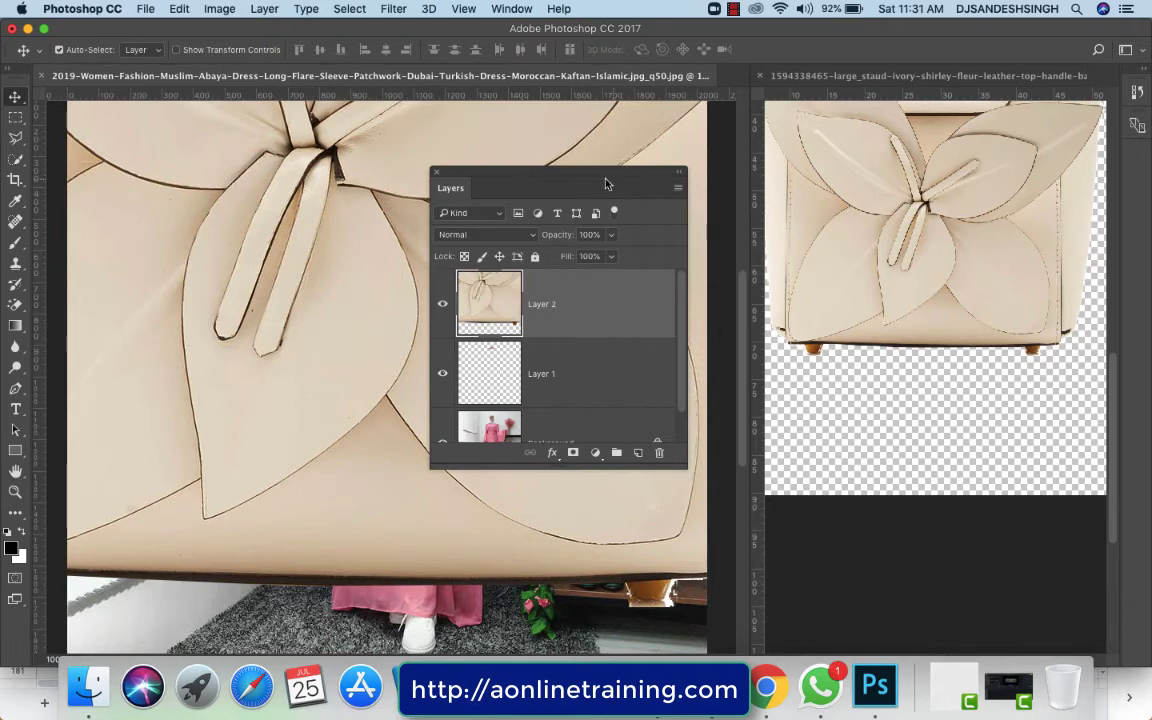
Step: Scale the handbag to about 9.75% and position it so its handle overlaps the model's lowered hand
left_click_drag(600, 172, 972, 180)
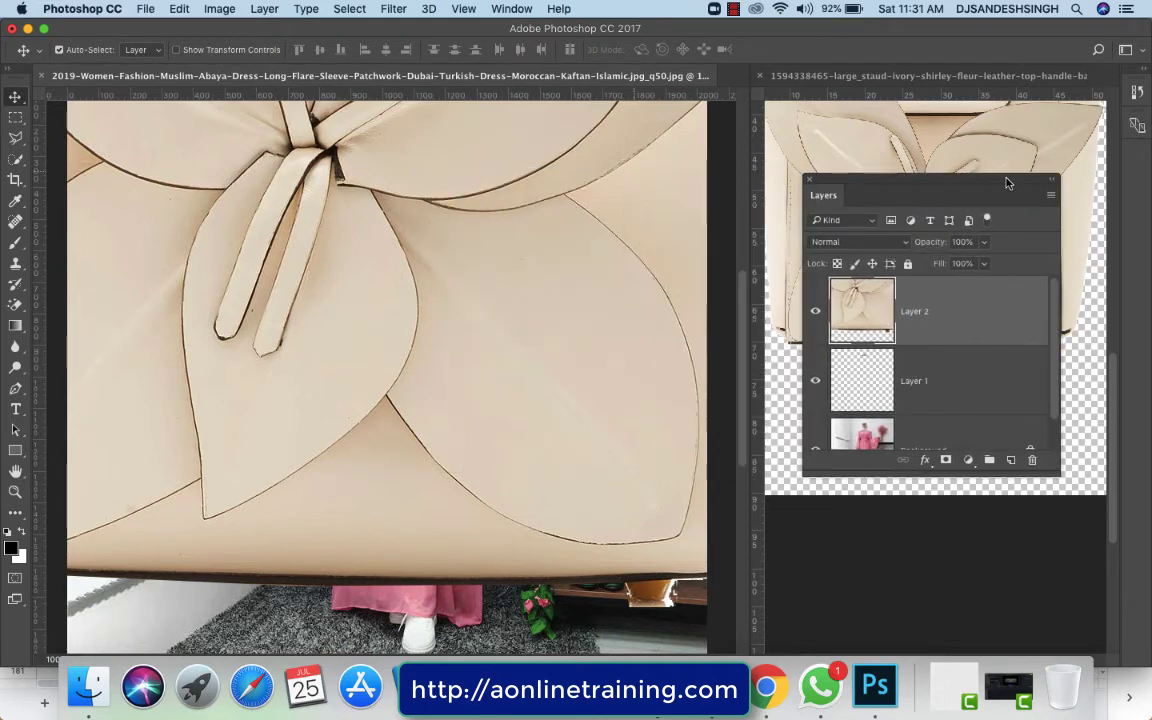
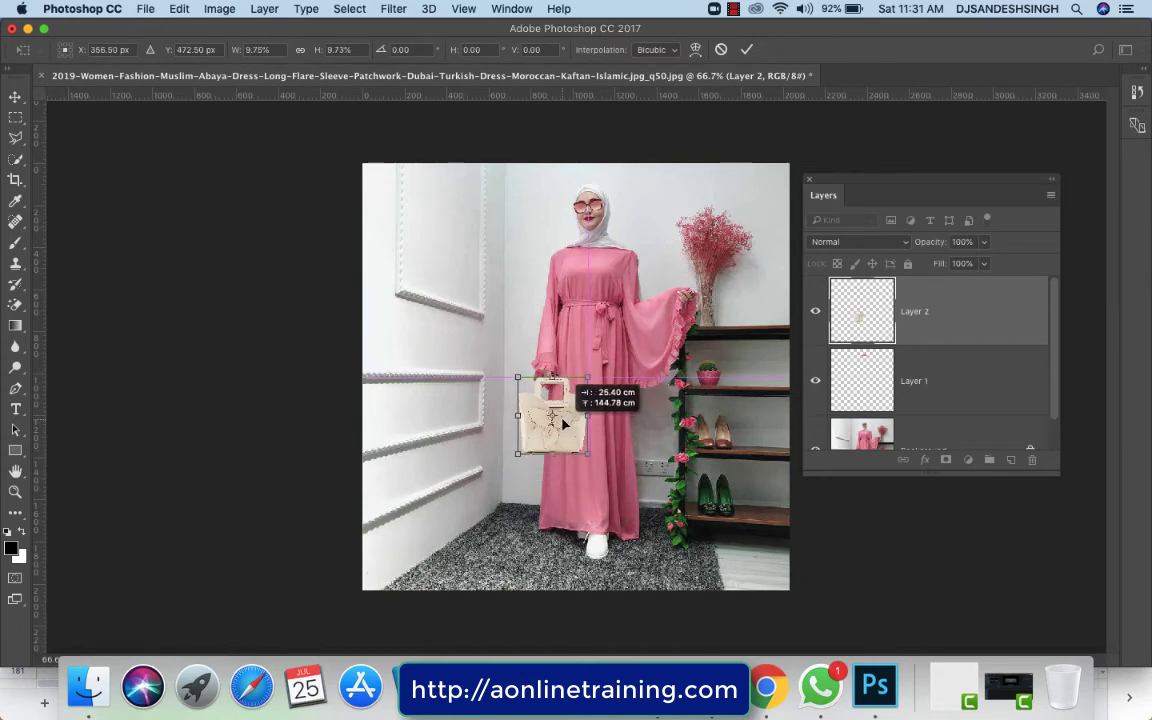
key("Return")
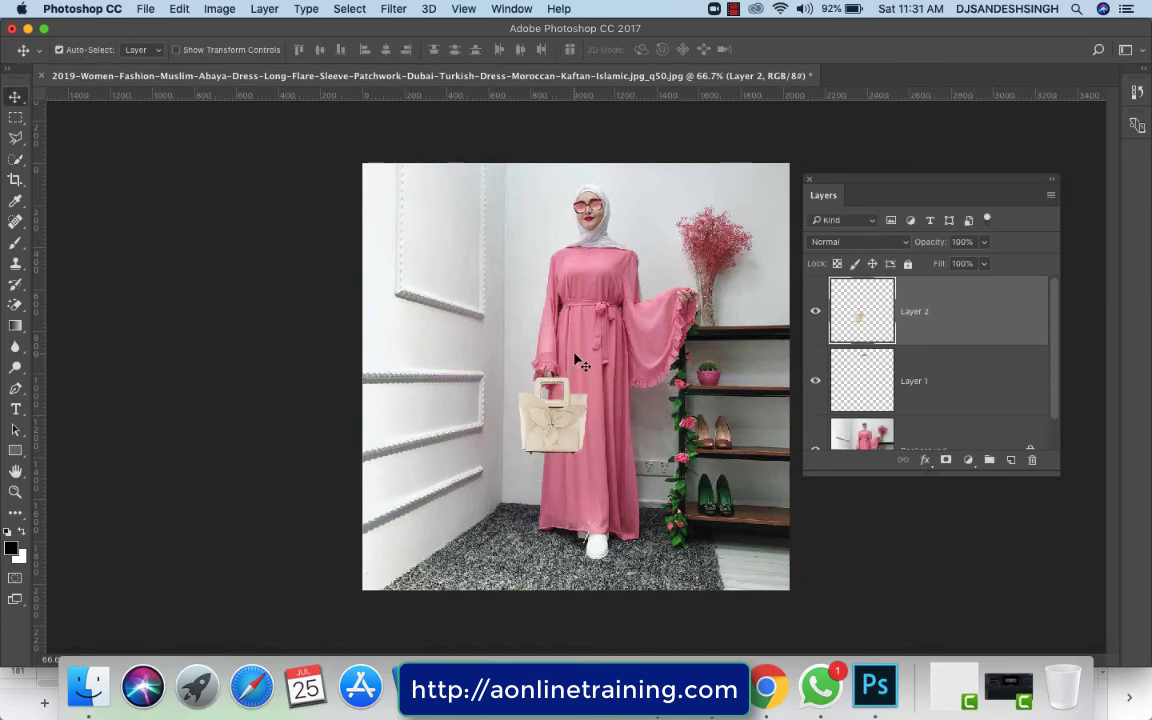
right_click(577, 356)
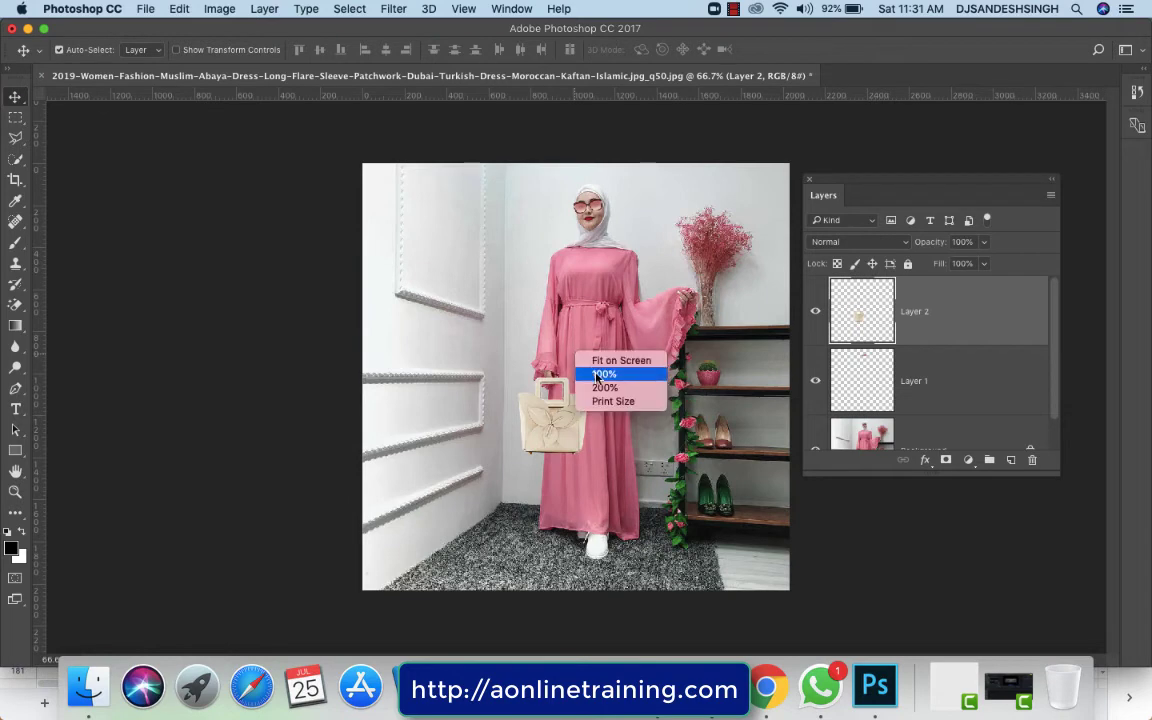
left_click(600, 374)
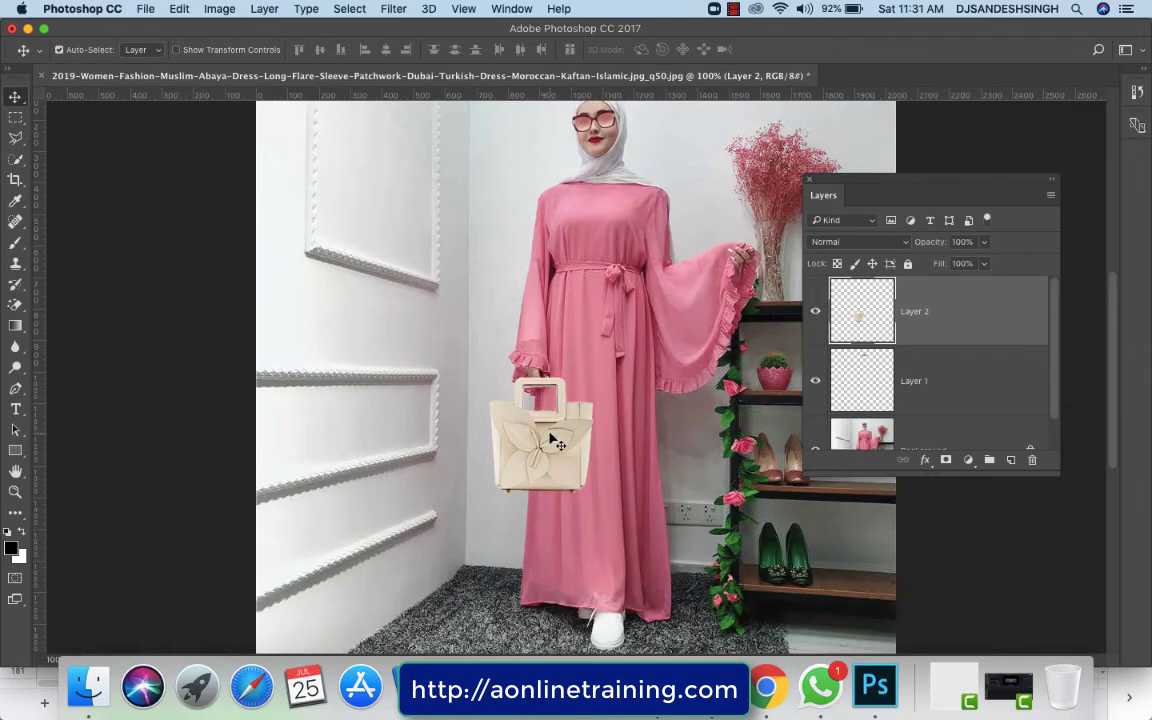
mouse_move(550, 437)
left_mouse_down()
mouse_move(550, 424)
mouse_move(551, 436)
left_mouse_up()
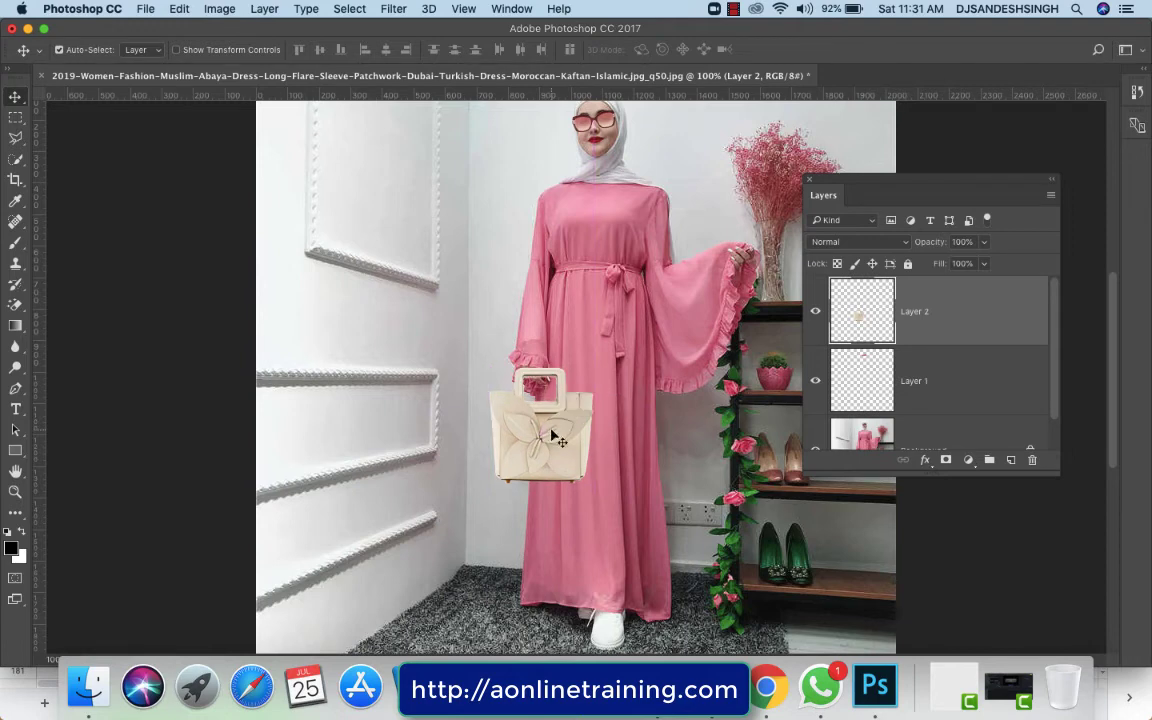
Step: Scale the handbag down further with Free Transform, keeping its handle at the model's lowered hand
key("ctrl+t")
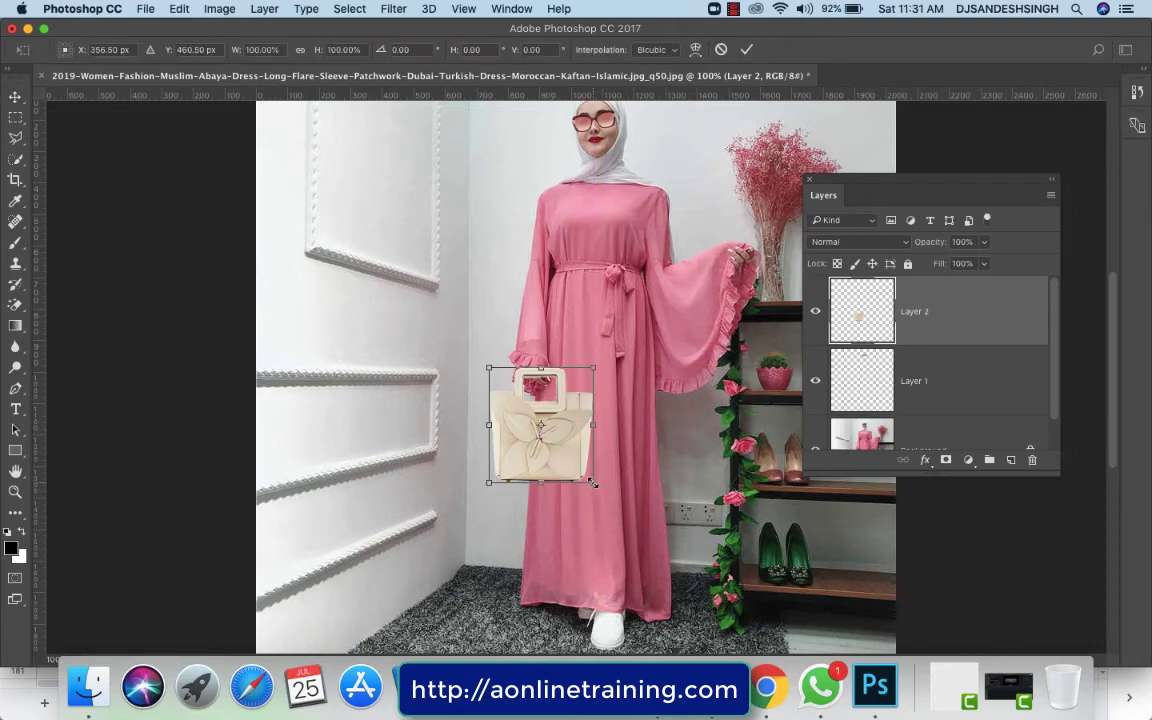
left_click_drag(593, 483, 567, 446)
key("Return")
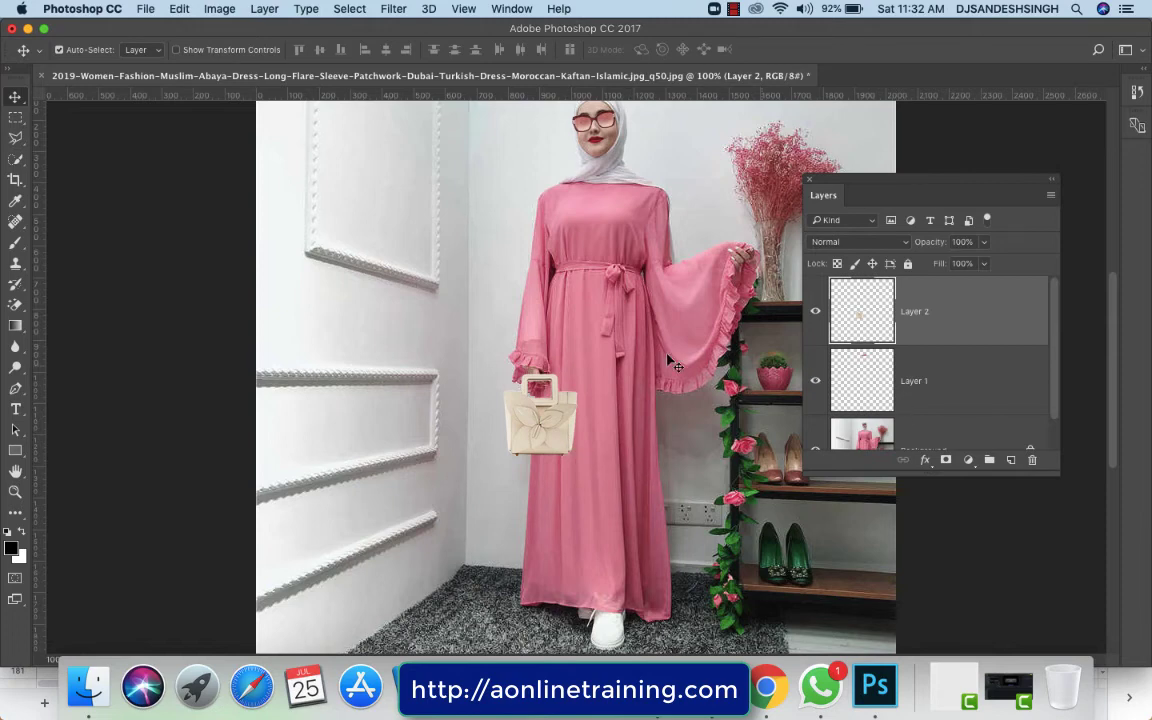
Step: Lower the handbag layer's opacity to 34% and erase the parts of the handle covering the model's fingers with the Eraser tool
key("super+plus")
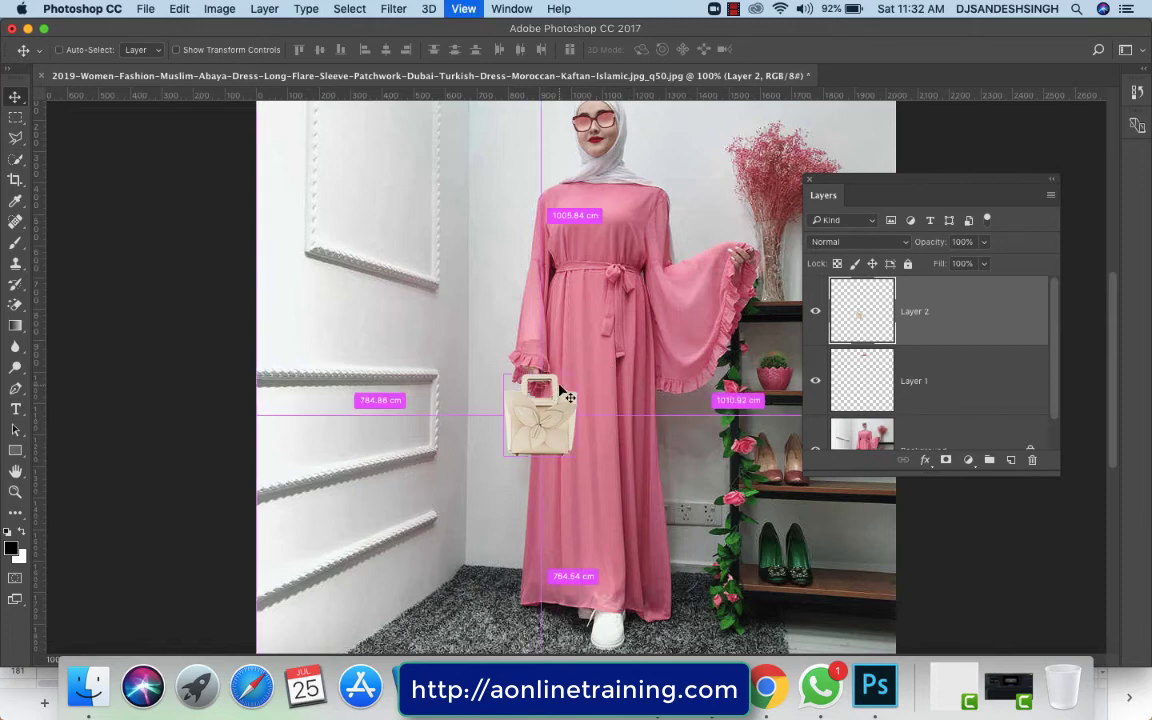
left_click(983, 242)
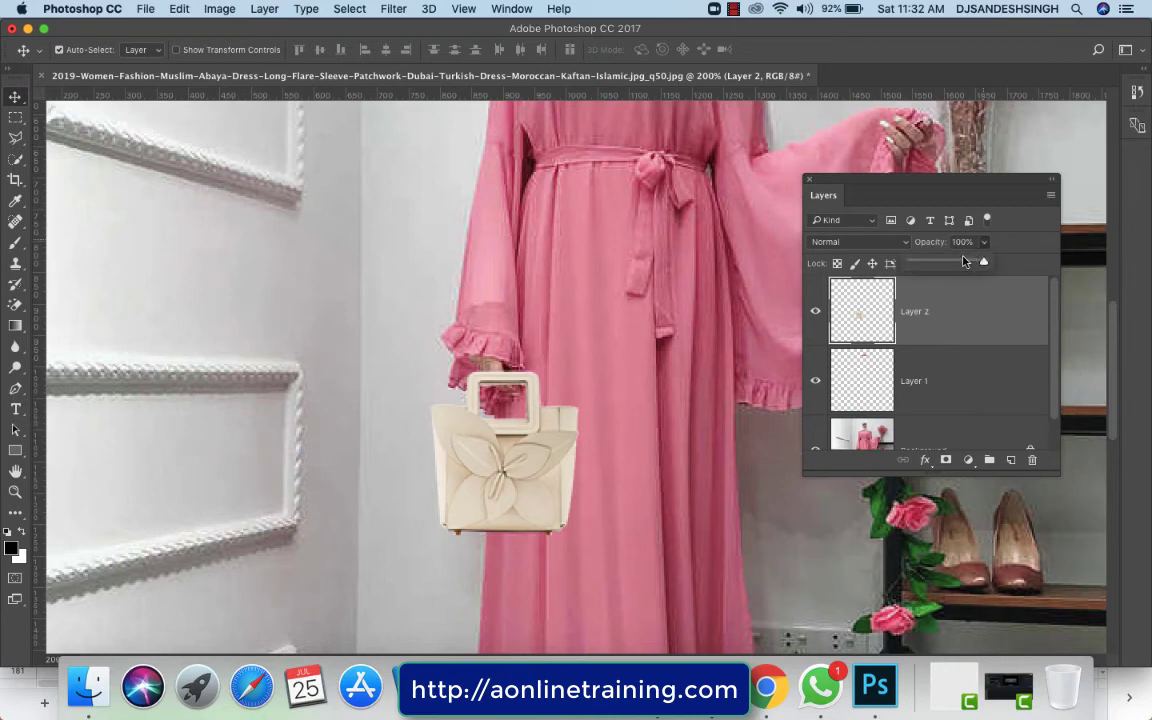
left_click_drag(986, 263, 935, 263)
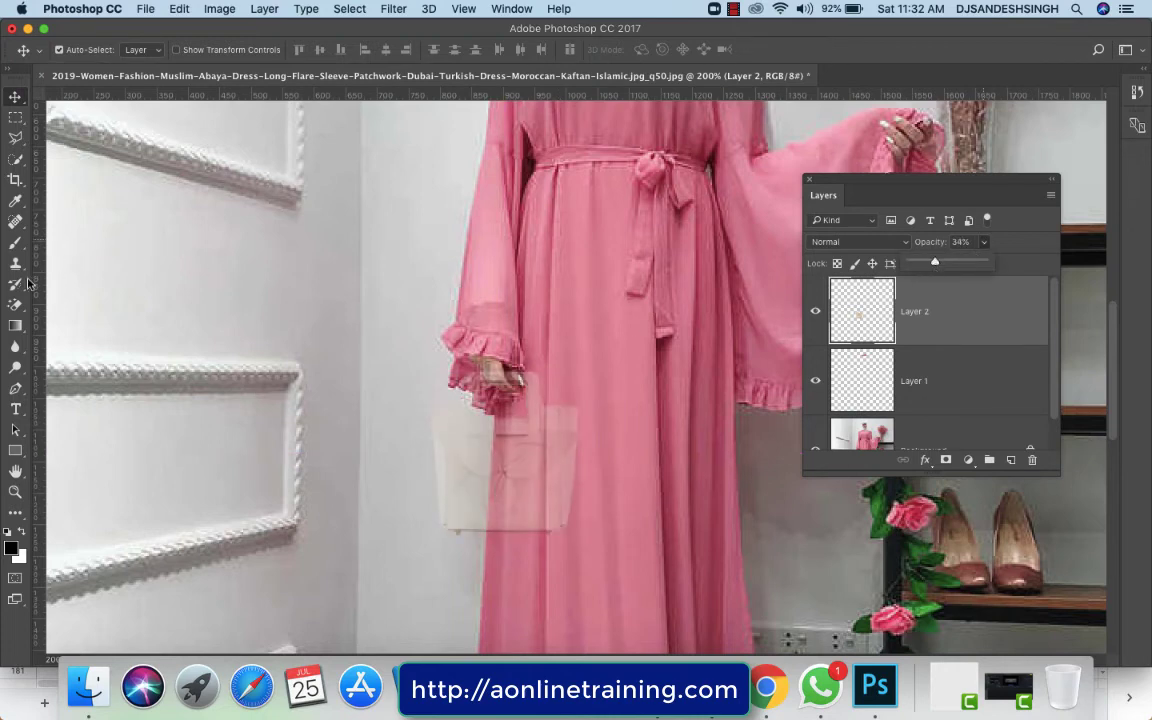
left_click(12, 307)
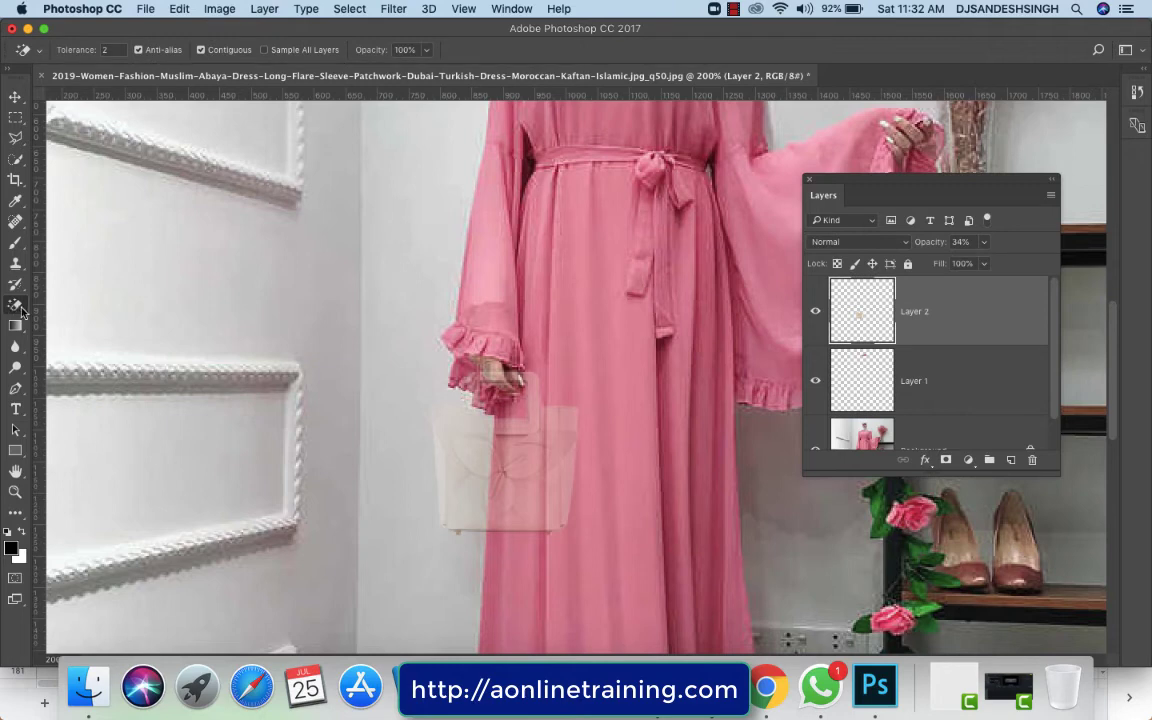
right_click(22, 312)
left_click(58, 276)
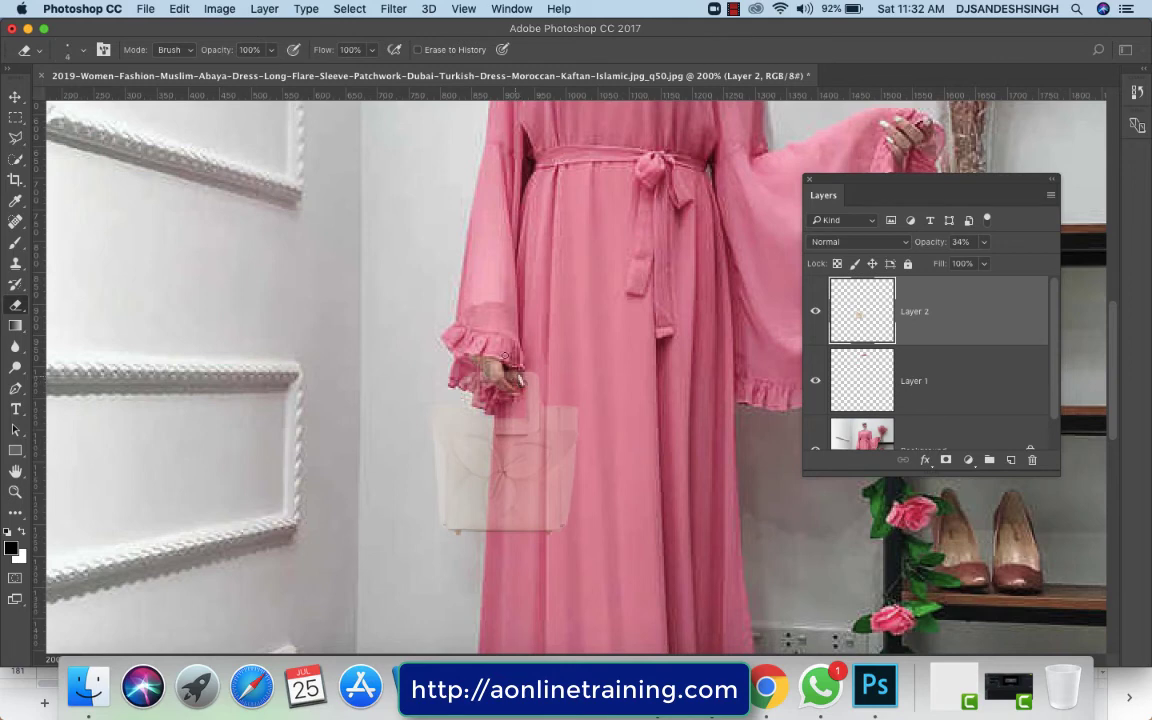
Step: Restore the handbag layer's opacity to 100% and check the handbag in the hand against the whole photo
left_click(984, 243)
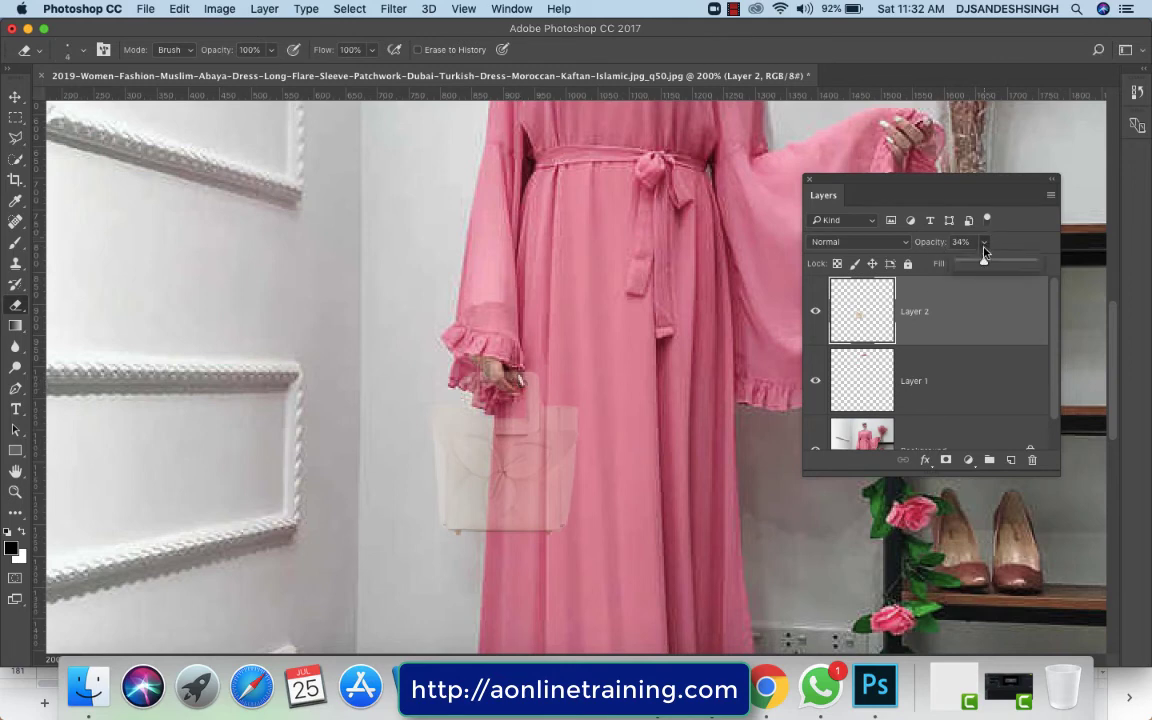
left_click_drag(984, 262, 1045, 267)
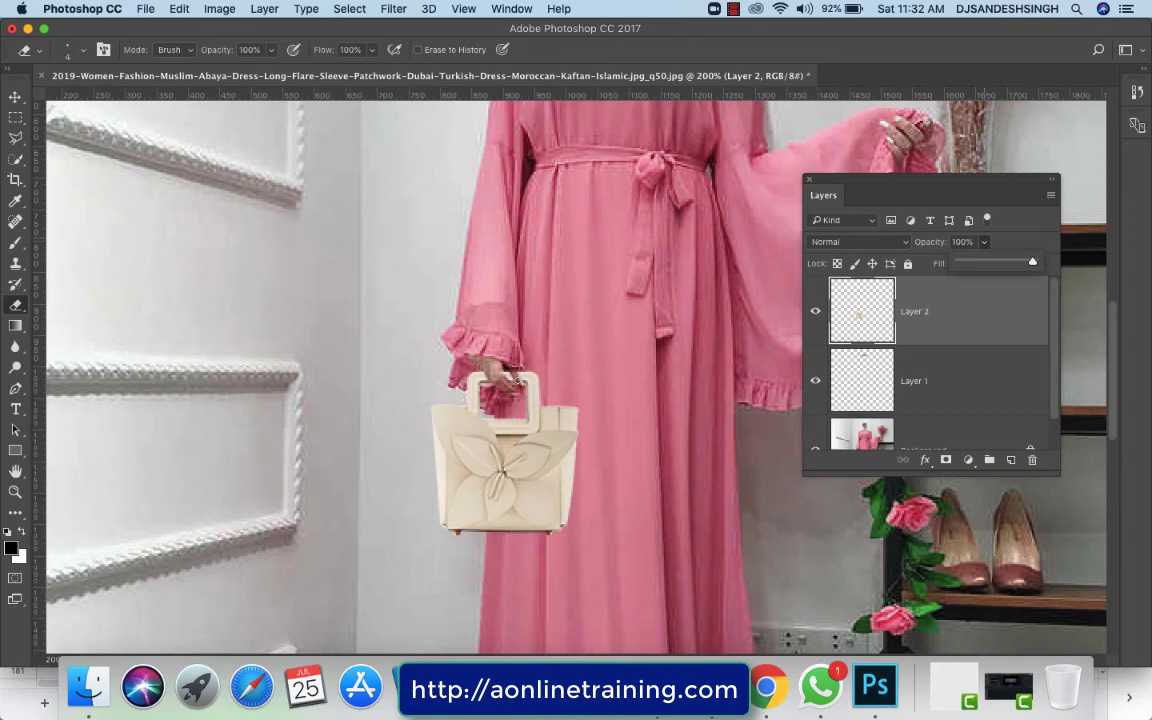
key("Return")
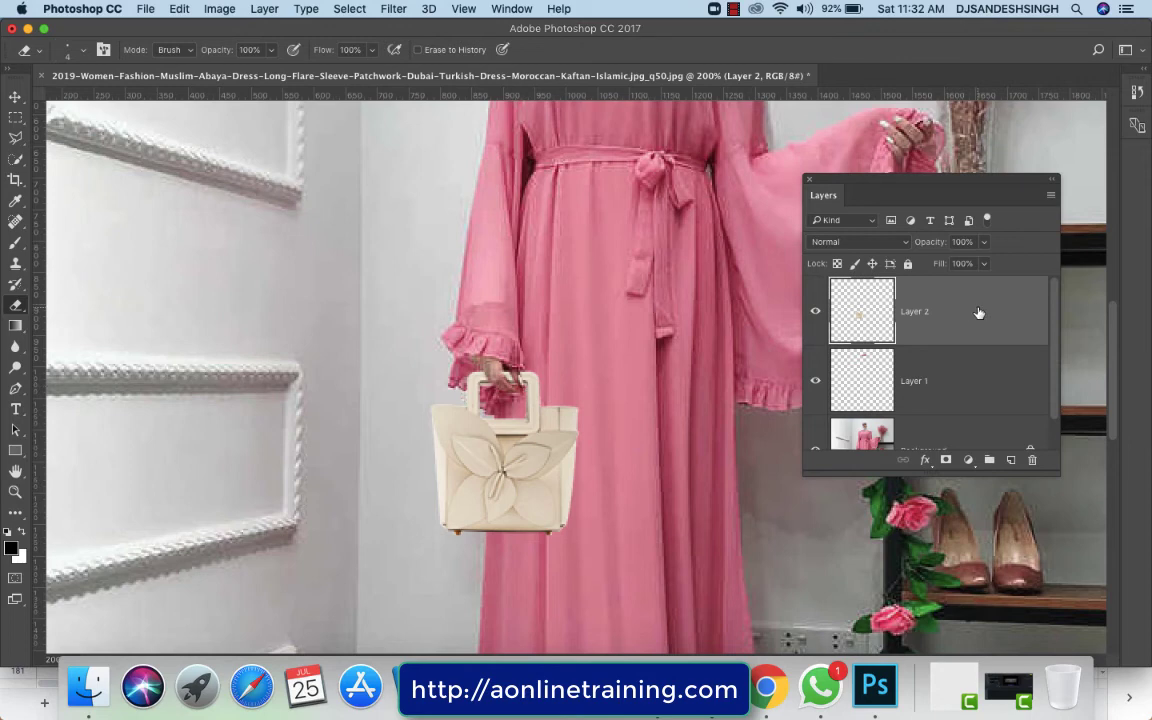
right_click(560, 357)
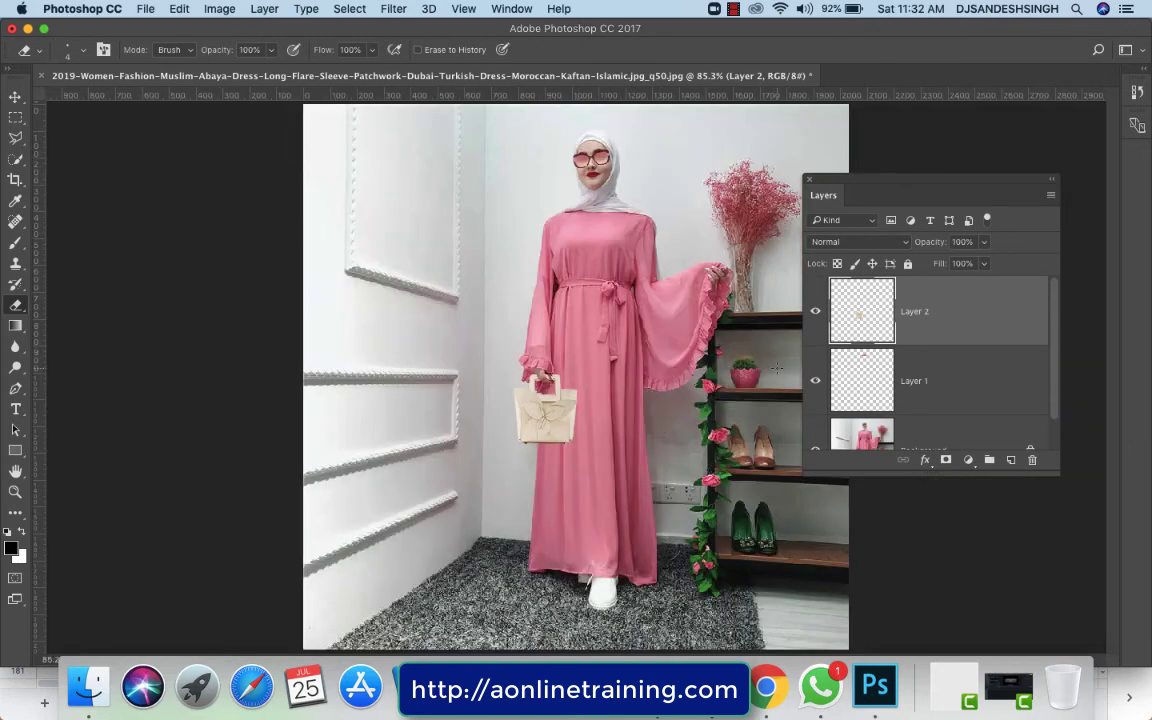
key("super+1")
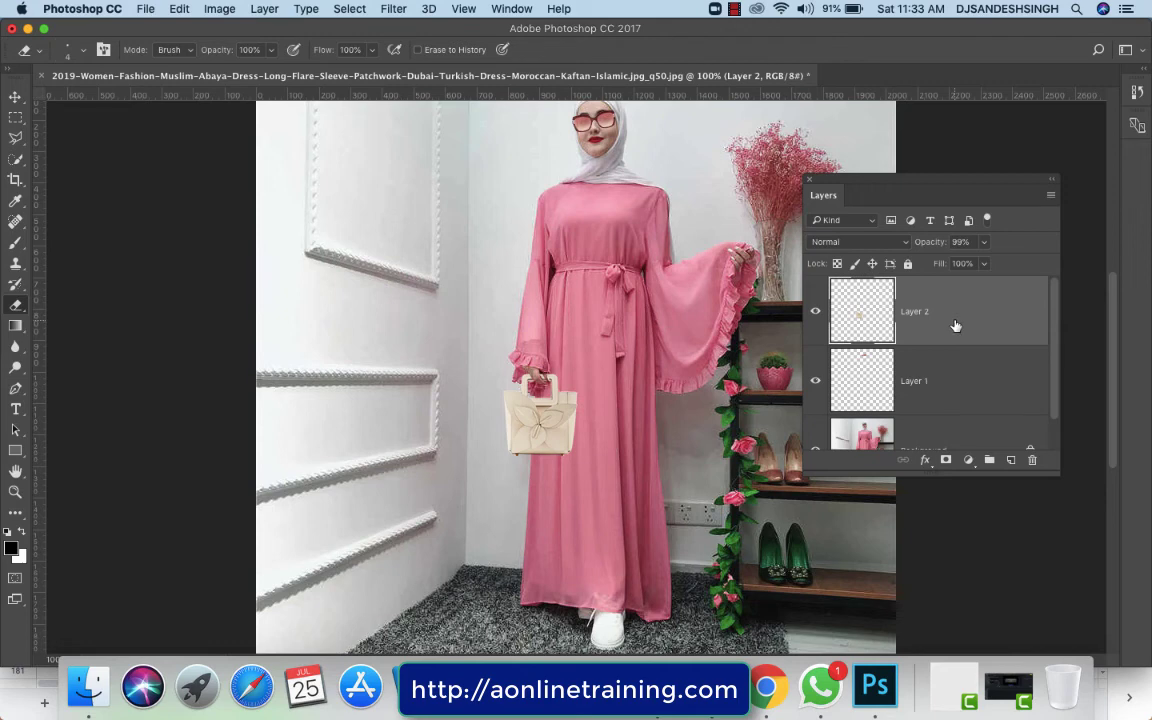
Step: Add a drop shadow to the handbag layer with 17% opacity and a 144° angle
double_click(990, 314)
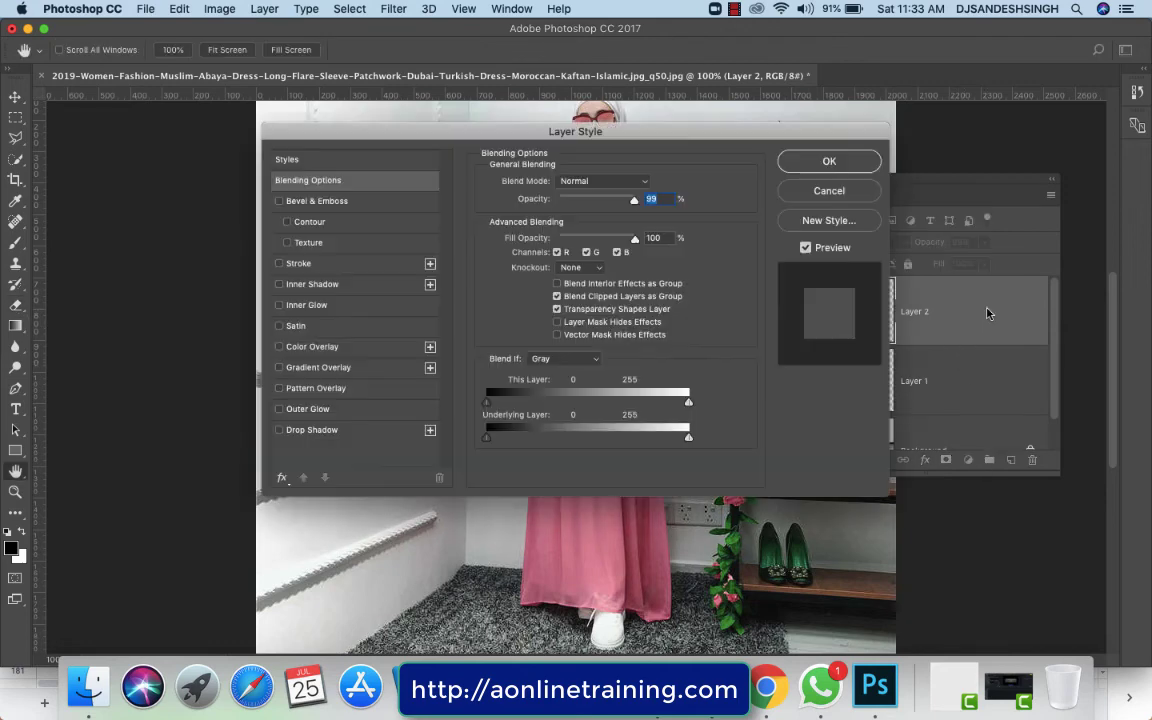
left_click(318, 430)
left_click_drag(432, 134, 808, 157)
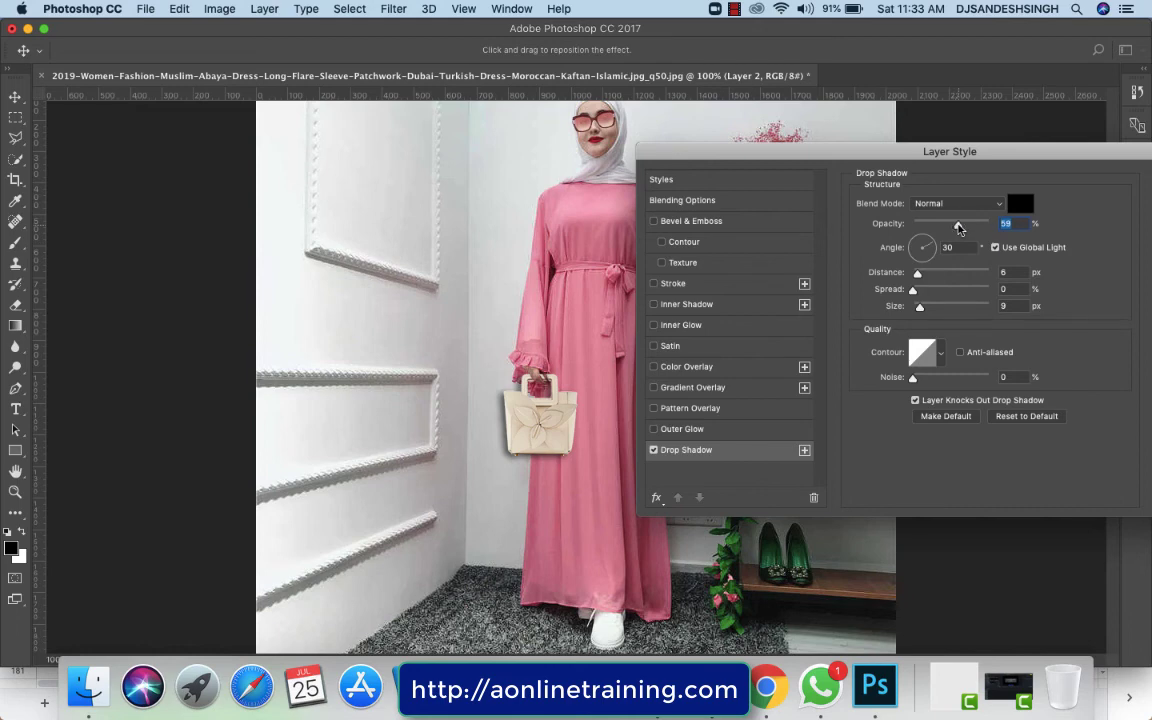
left_click_drag(958, 229, 925, 231)
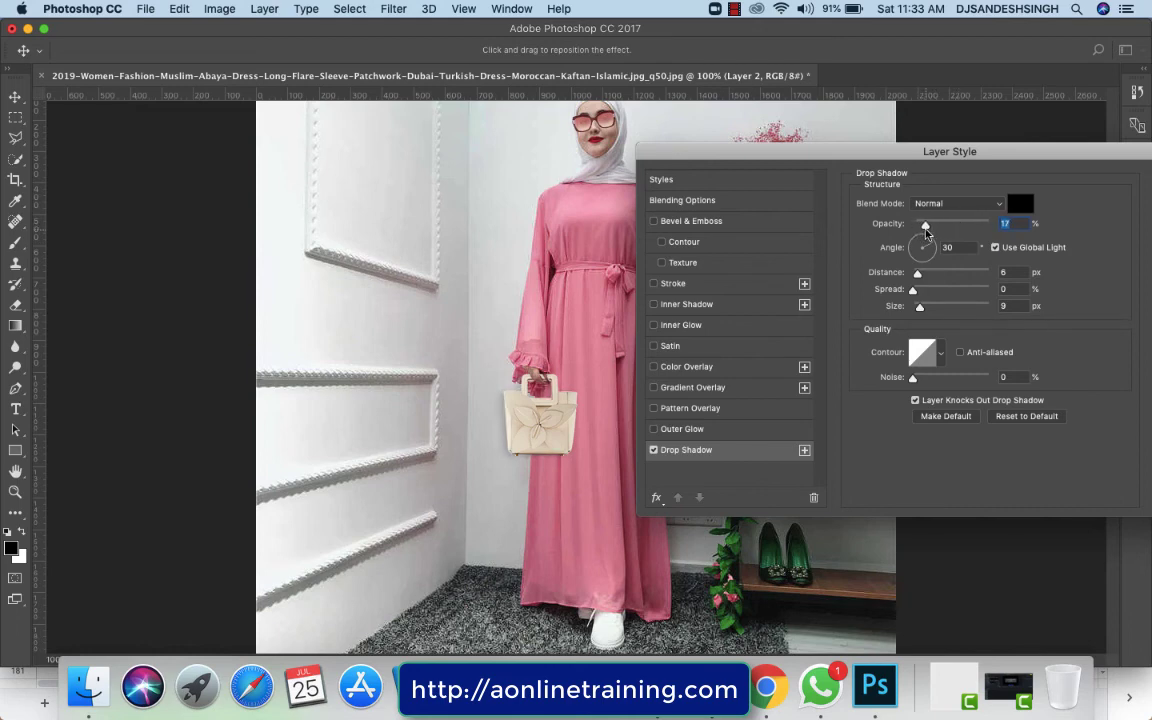
left_click(913, 250)
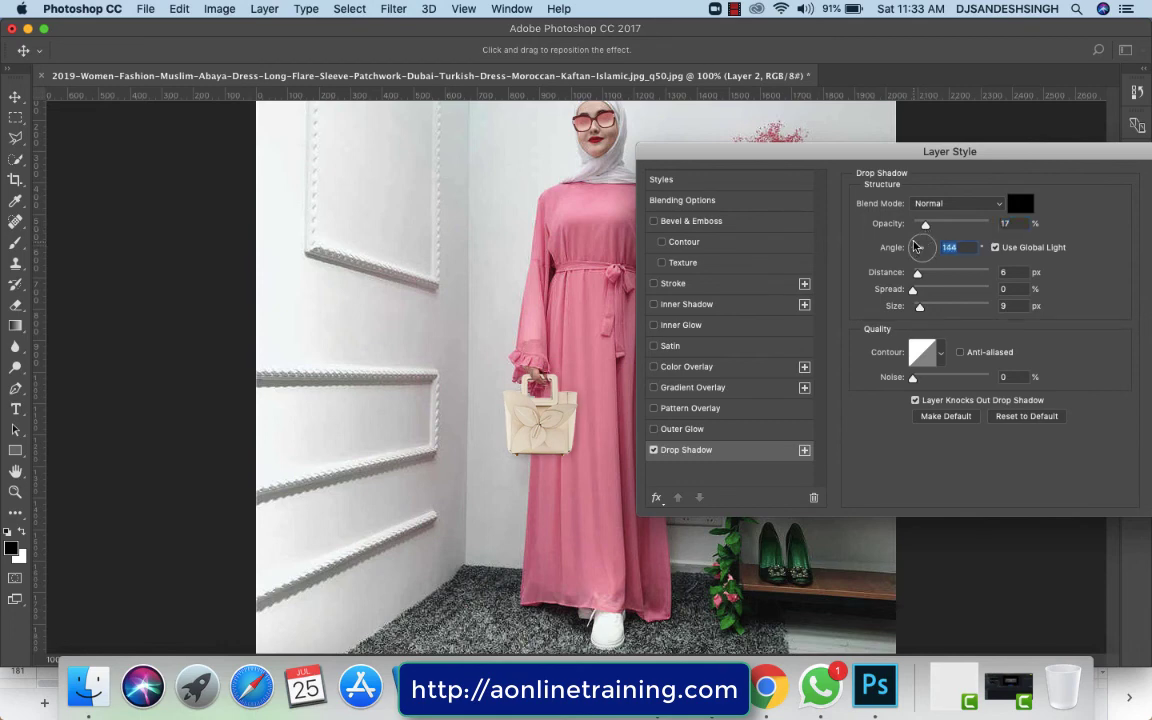
left_click(916, 243)
Step: Set the drop shadow's distance to 13 px, spread to 15%, size to 1 px and opacity to 39%
left_click(922, 275)
mouse_move(922, 278)
left_mouse_down()
mouse_move(920, 291)
mouse_move(937, 293)
mouse_move(922, 295)
left_mouse_up()
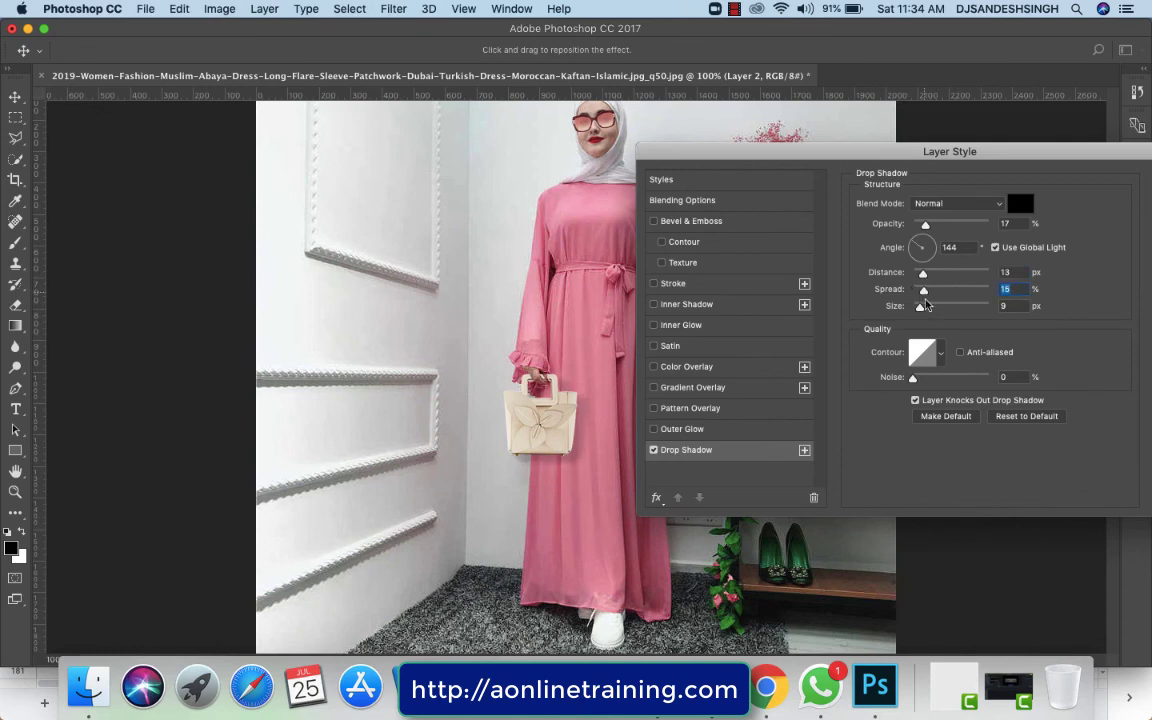
left_click_drag(919, 307, 913, 308)
left_click_drag(926, 225, 942, 227)
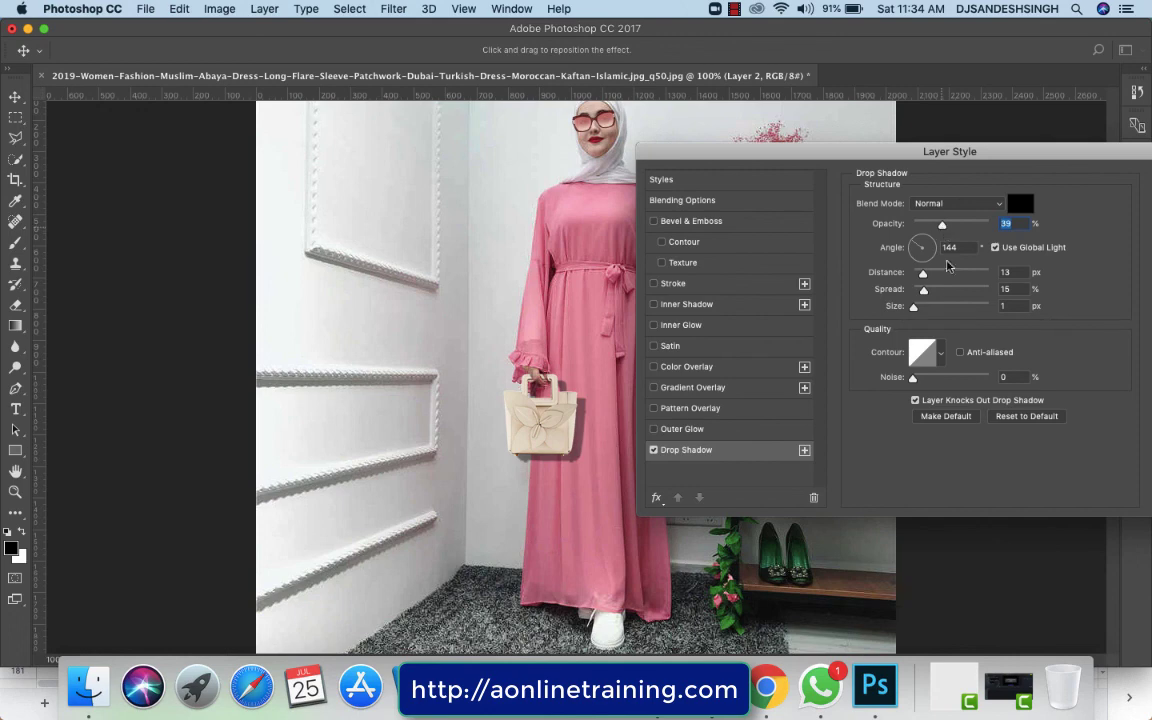
Step: Soften the drop shadow to 5% spread, 5 px distance and 8 px size, and apply the layer style
left_click_drag(923, 290, 917, 294)
left_click_drag(922, 275, 919, 311)
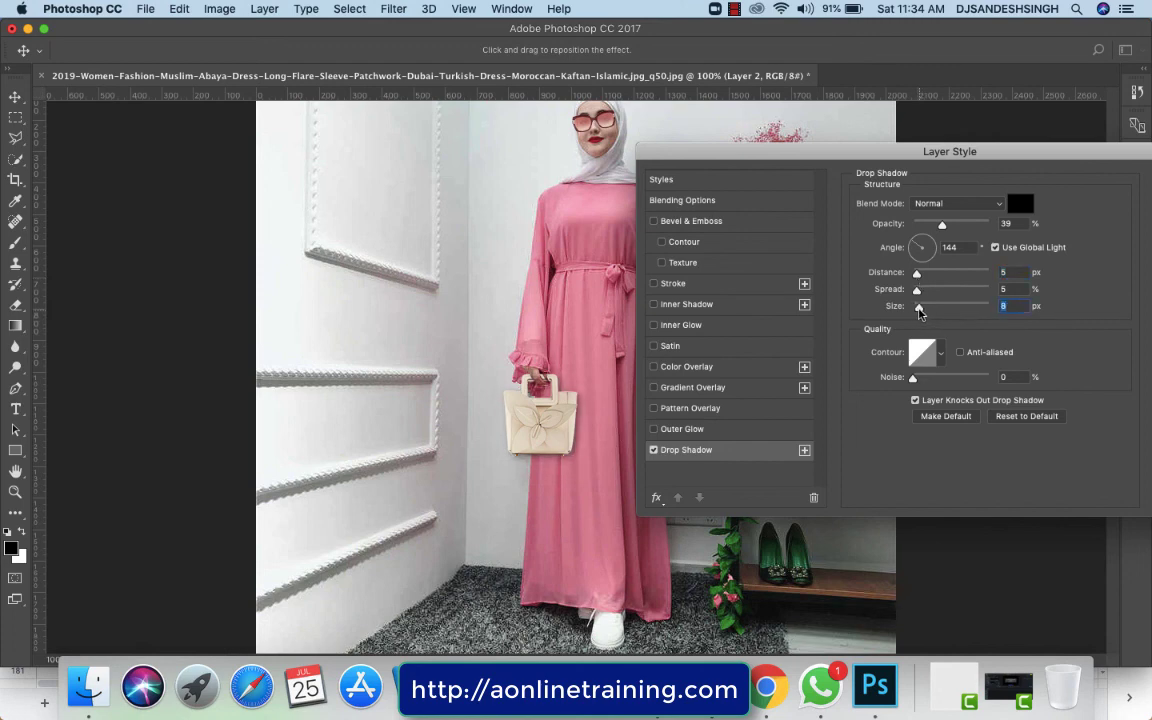
left_click_drag(938, 153, 726, 267)
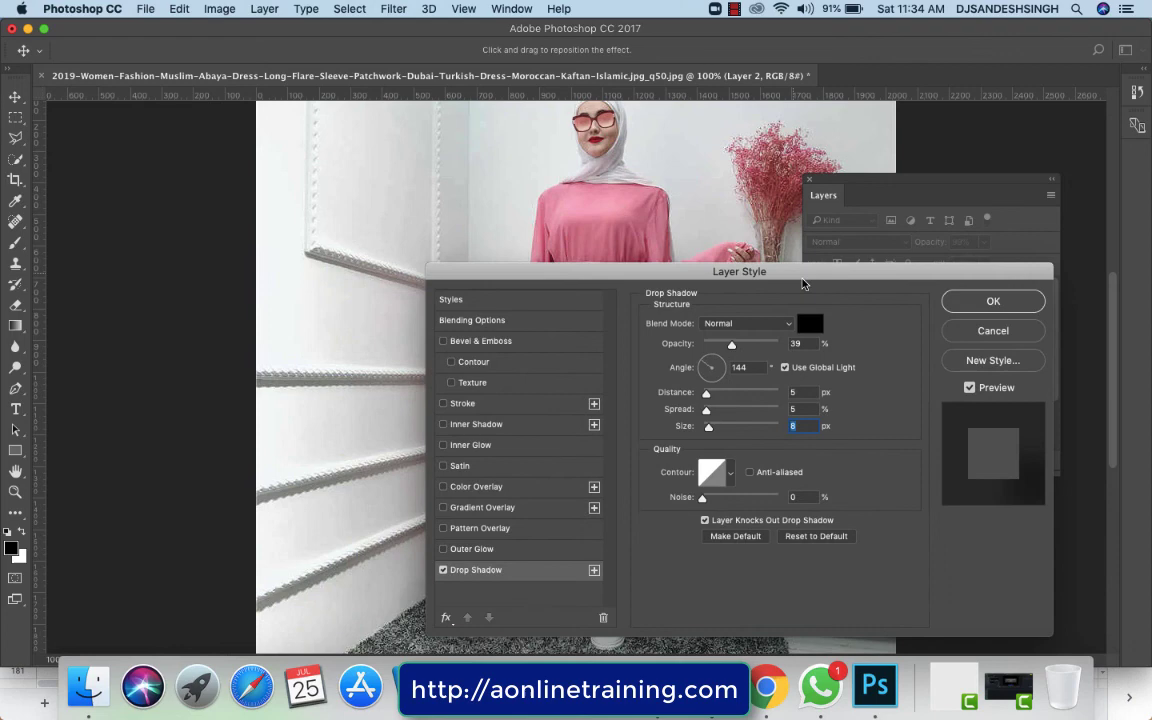
left_click(971, 308)
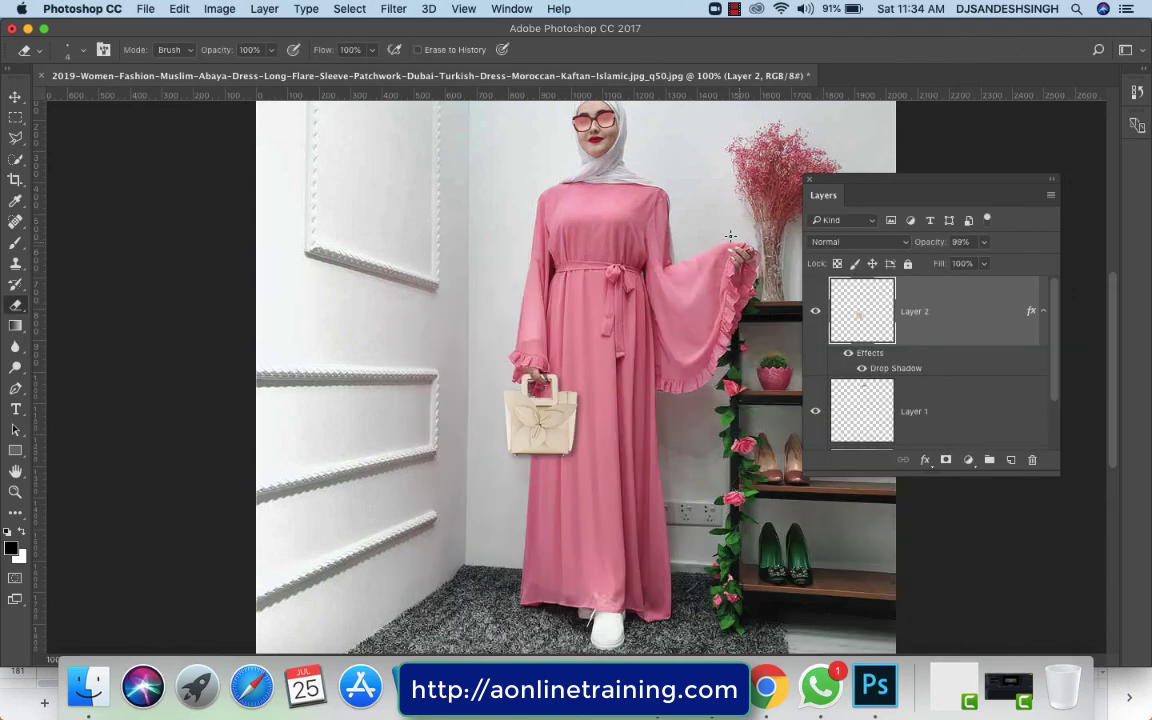
right_click(556, 242)
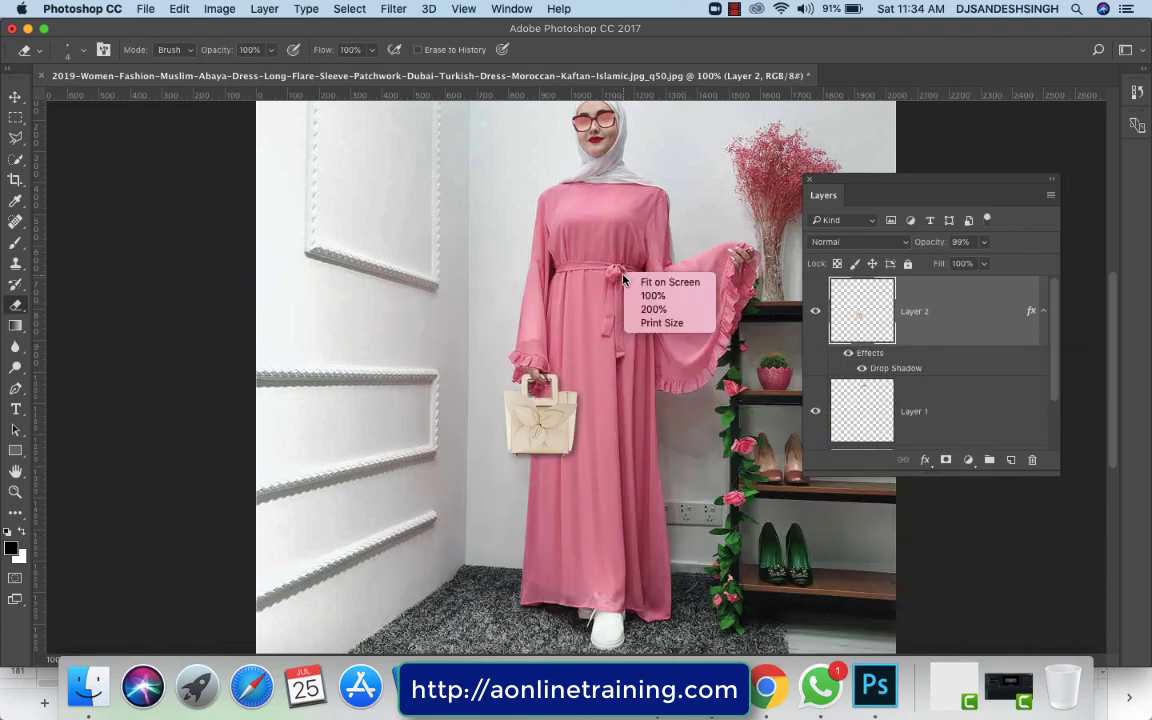
left_click(645, 293)
right_click(645, 293)
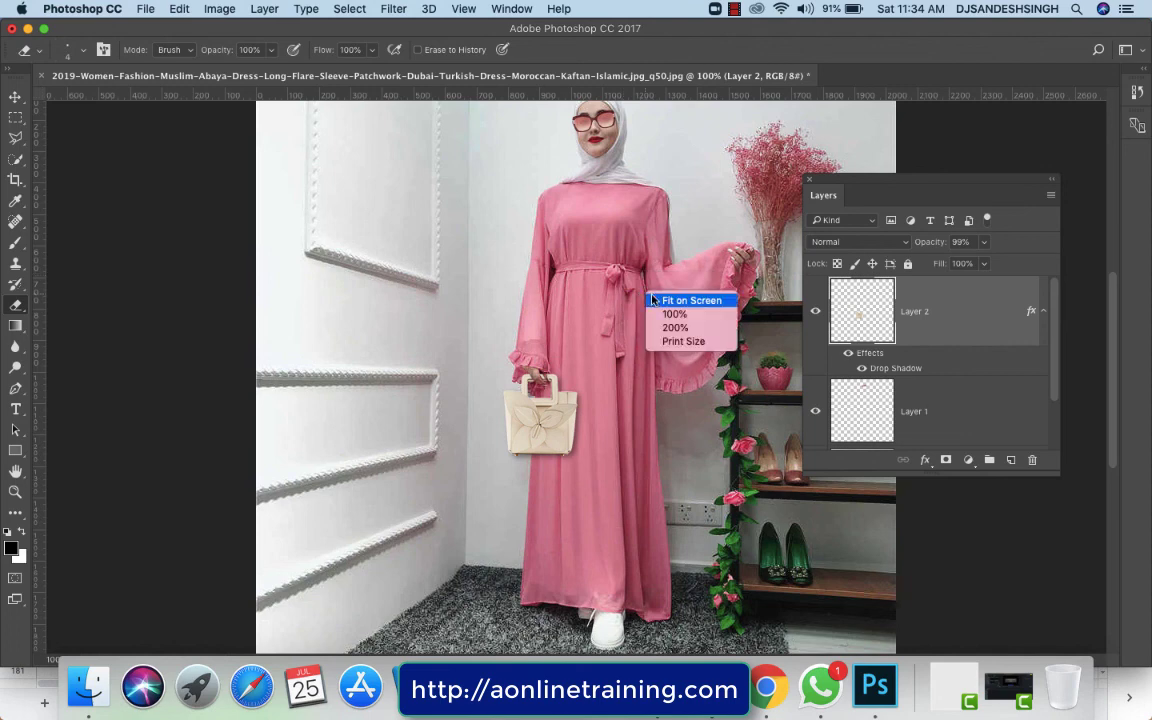
left_click(675, 300)
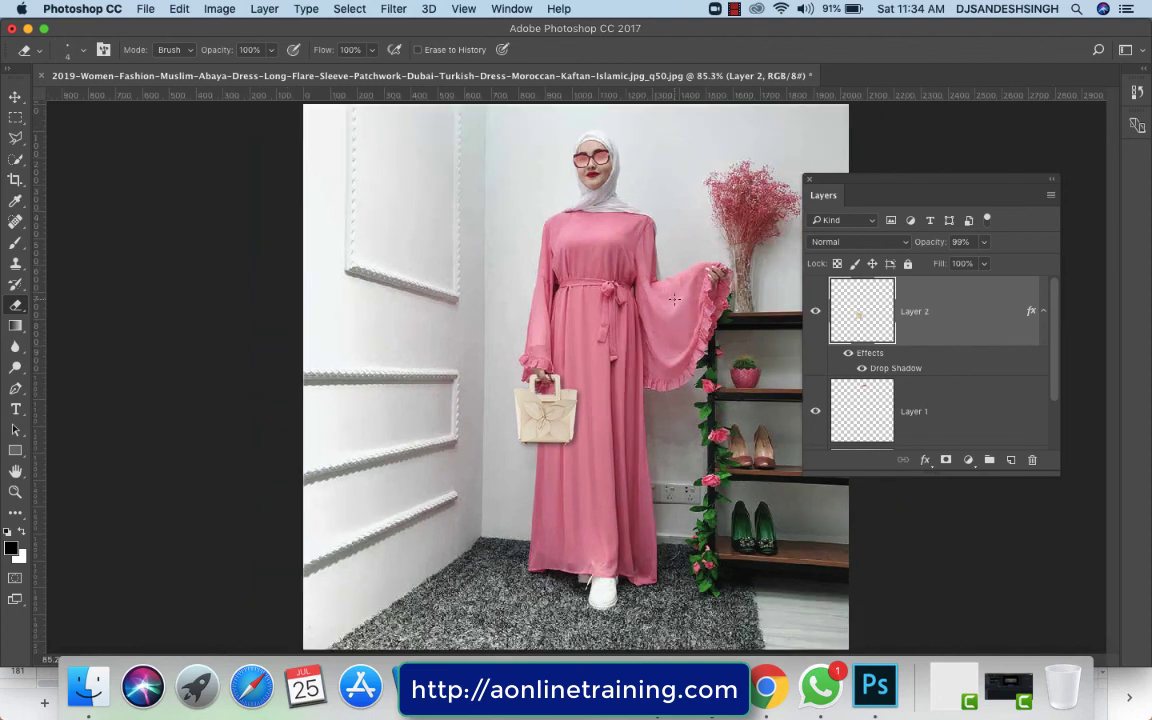